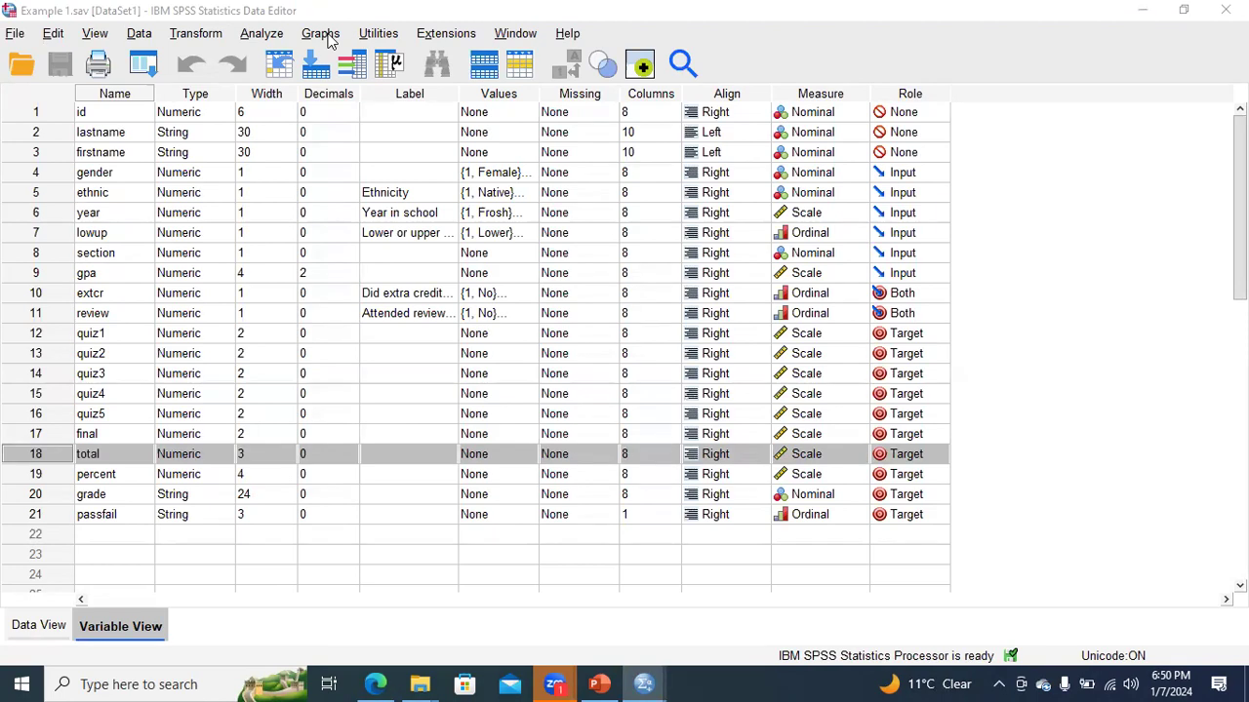
- Start a new chart in Chart Builder using the simple Scatter Plot from the Scatter/Dot gallery
{"action": "left_click", "coordinate": [322, 35]}
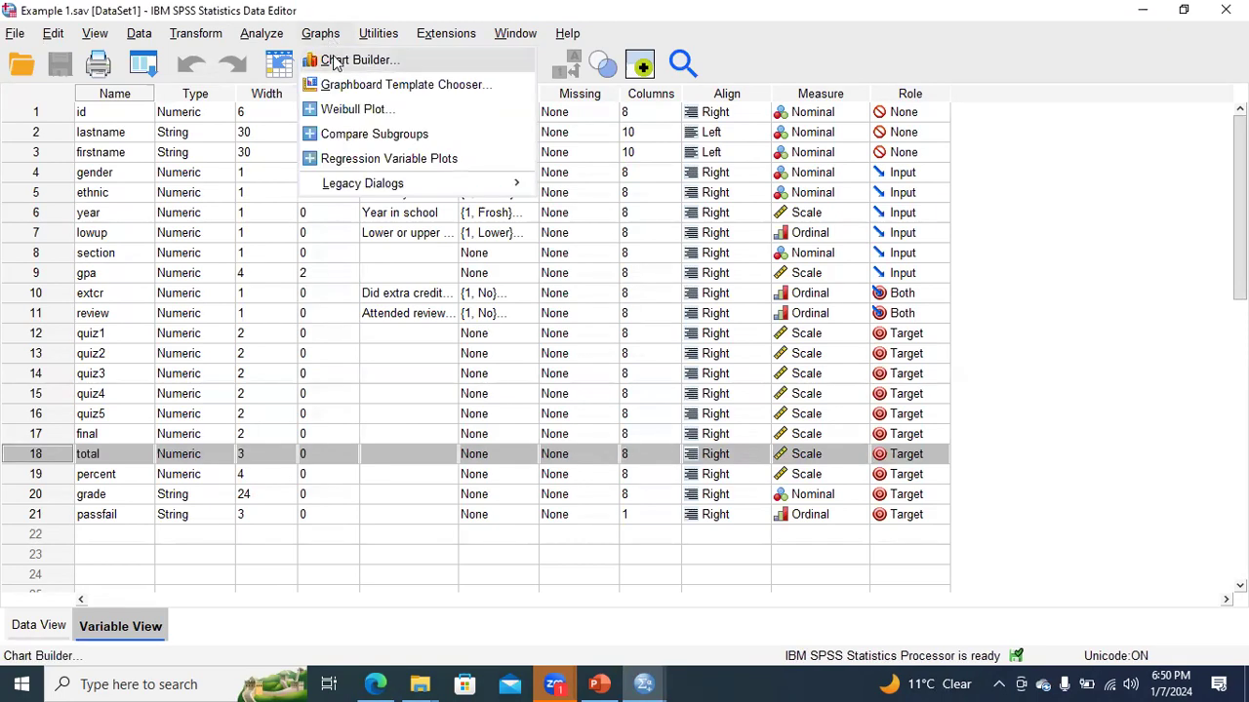
{"action": "left_click", "coordinate": [335, 62]}
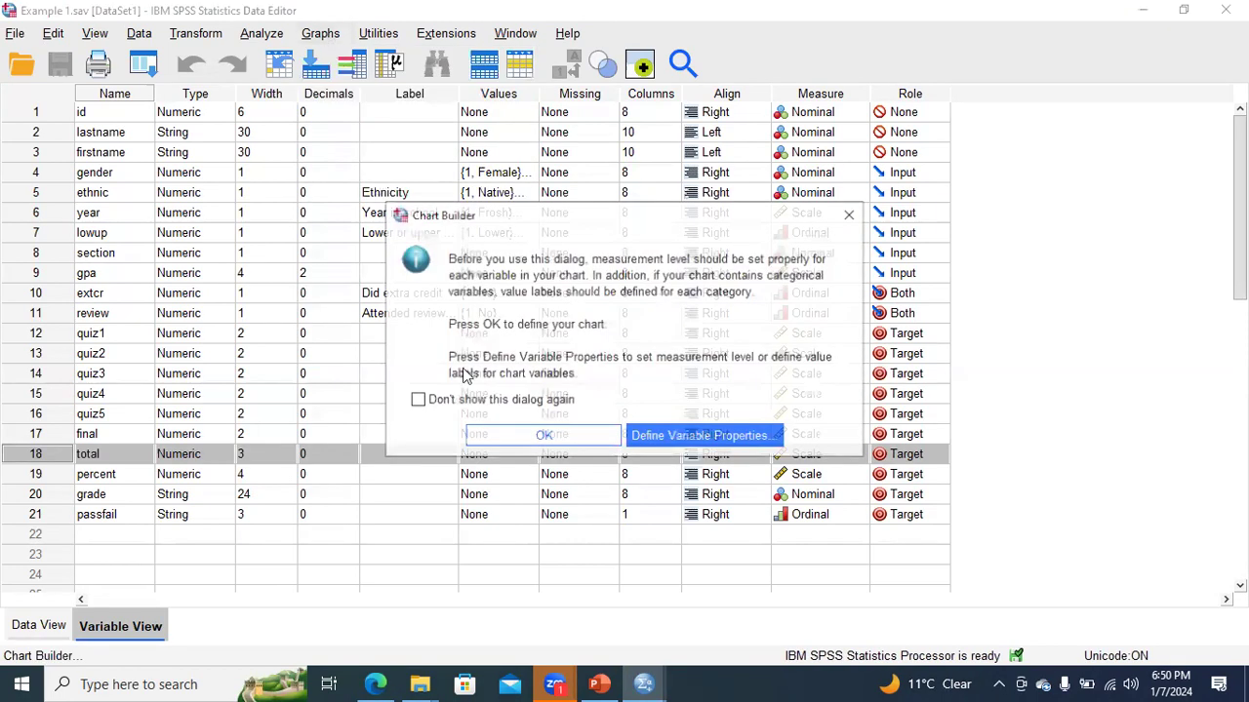
{"action": "left_click", "coordinate": [525, 435]}
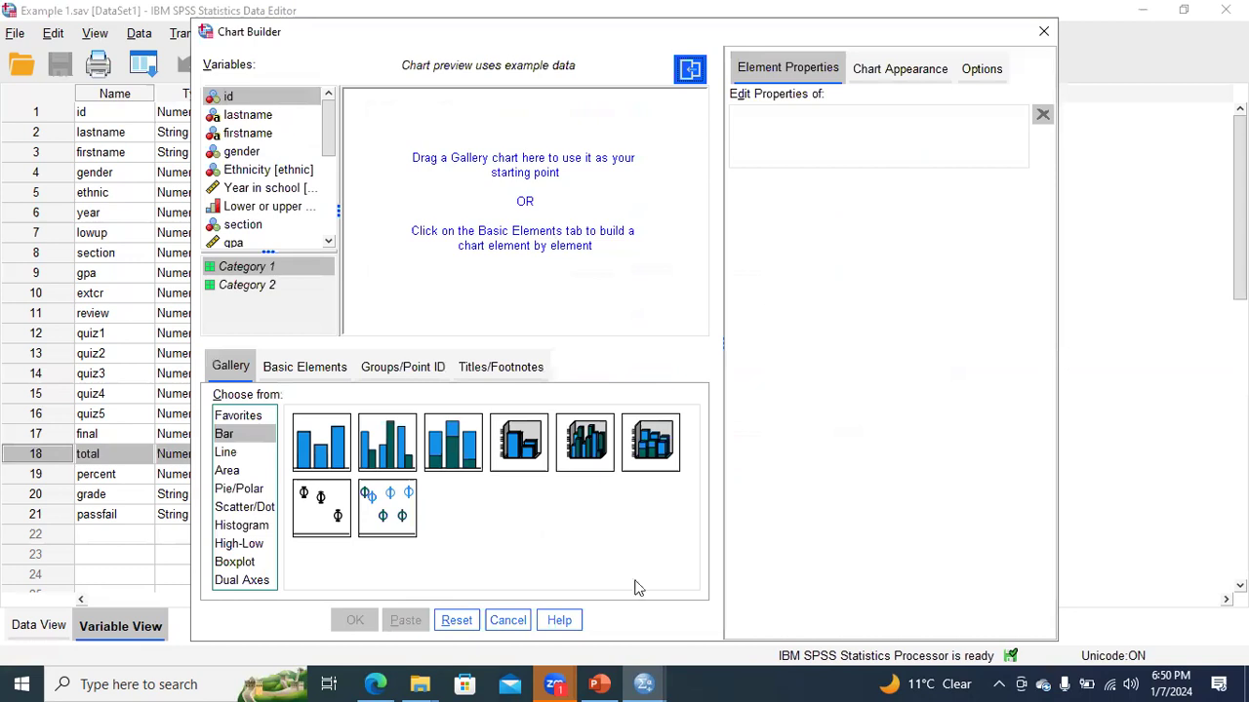
{"action": "left_click", "coordinate": [246, 509]}
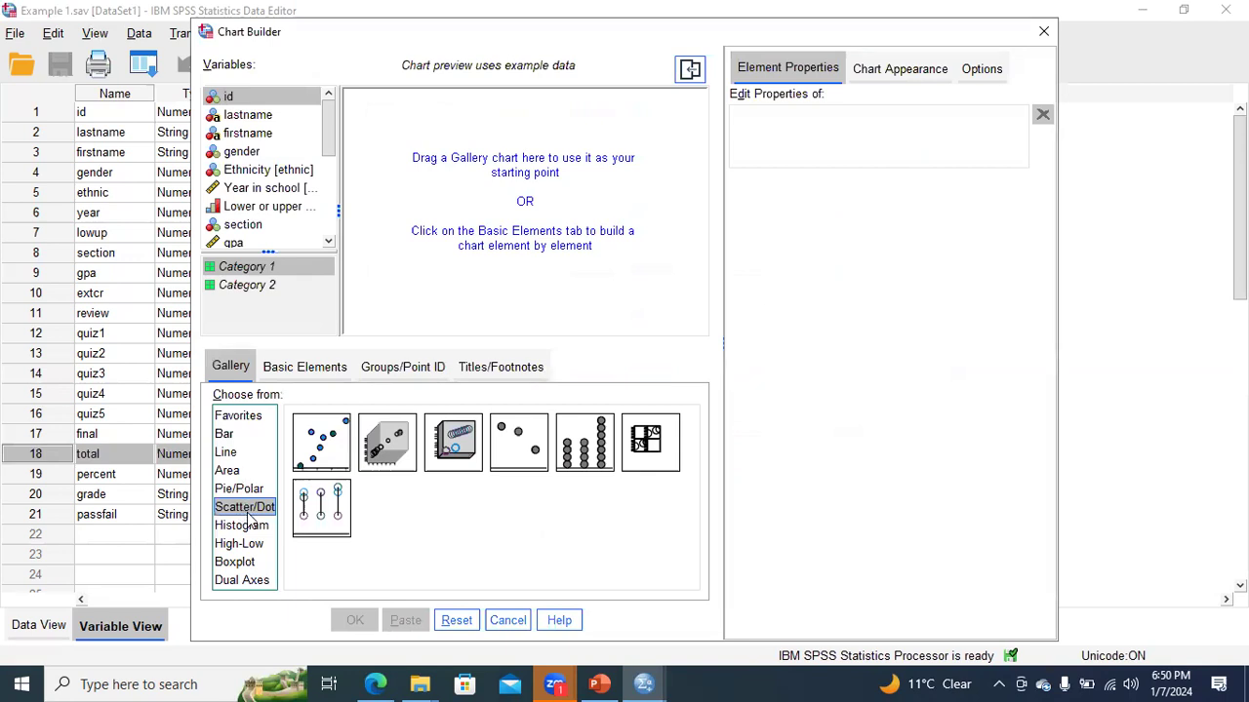
{"action": "double_click", "coordinate": [325, 444]}
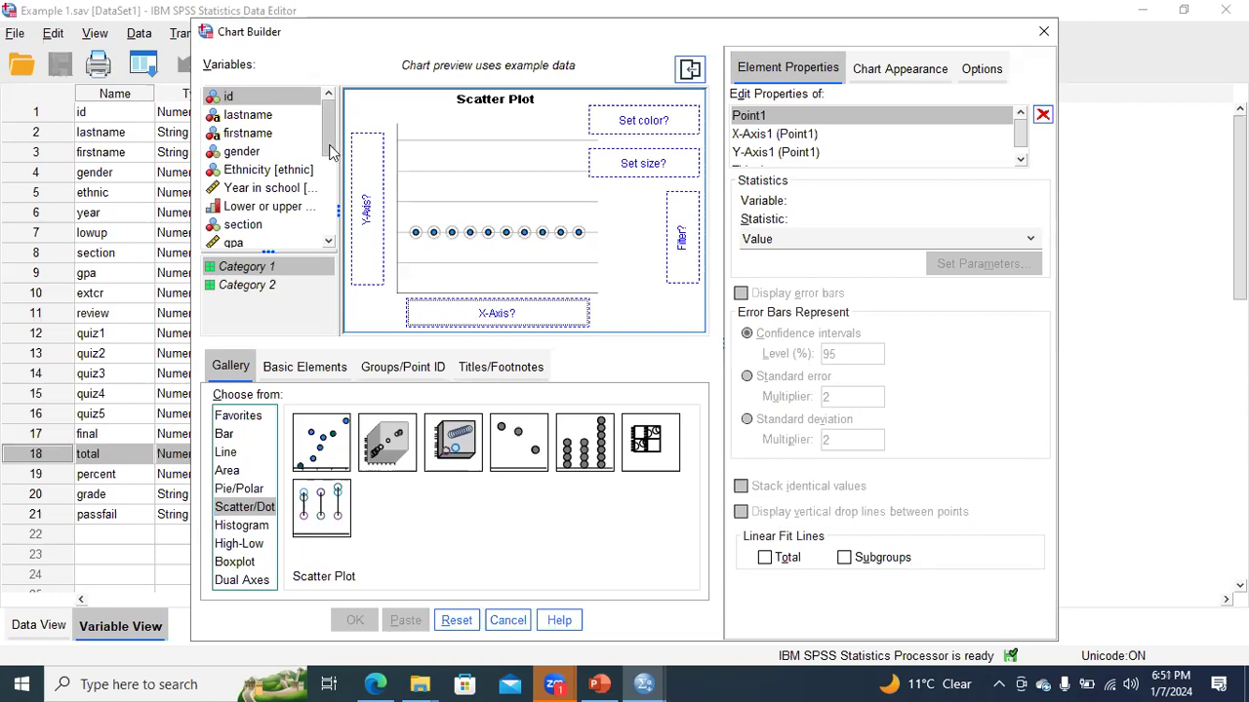
- Assign gpa to the Y-axis and total to the X-axis, and generate the scatter plot
{"action": "left_click_drag", "start_coordinate": [328, 155], "coordinate": [329, 182]}
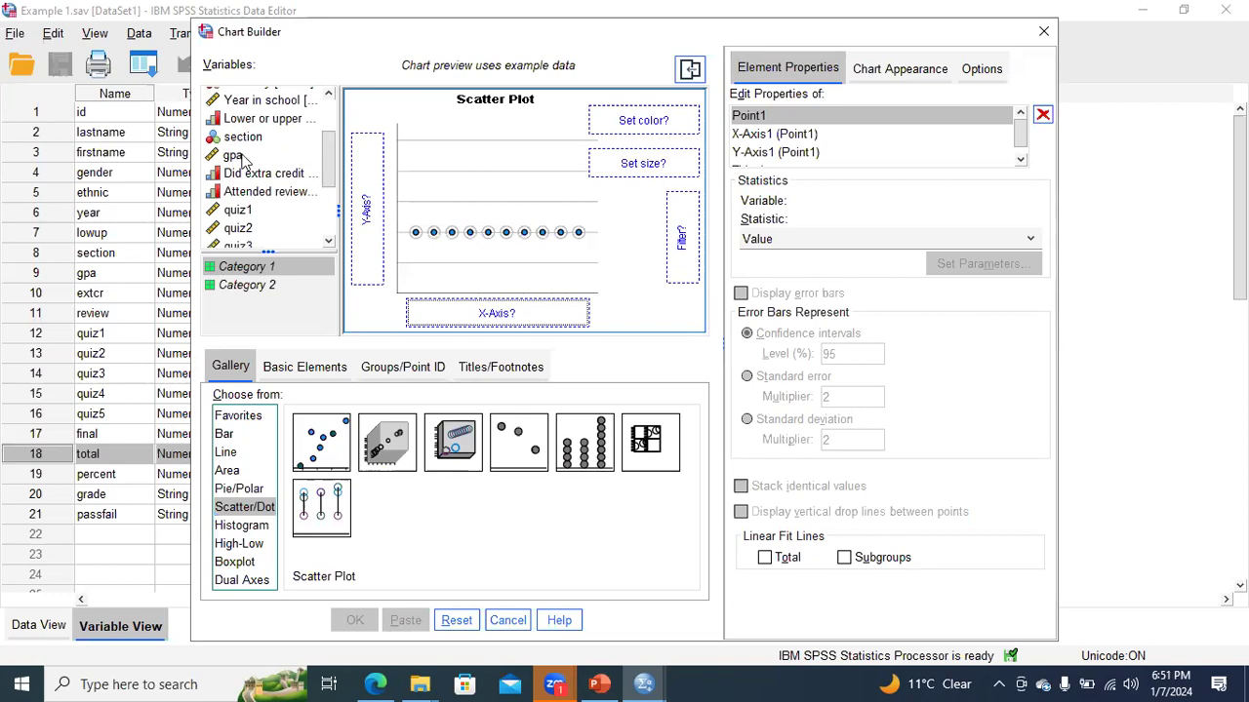
{"action": "left_click_drag", "start_coordinate": [244, 158], "coordinate": [329, 239]}
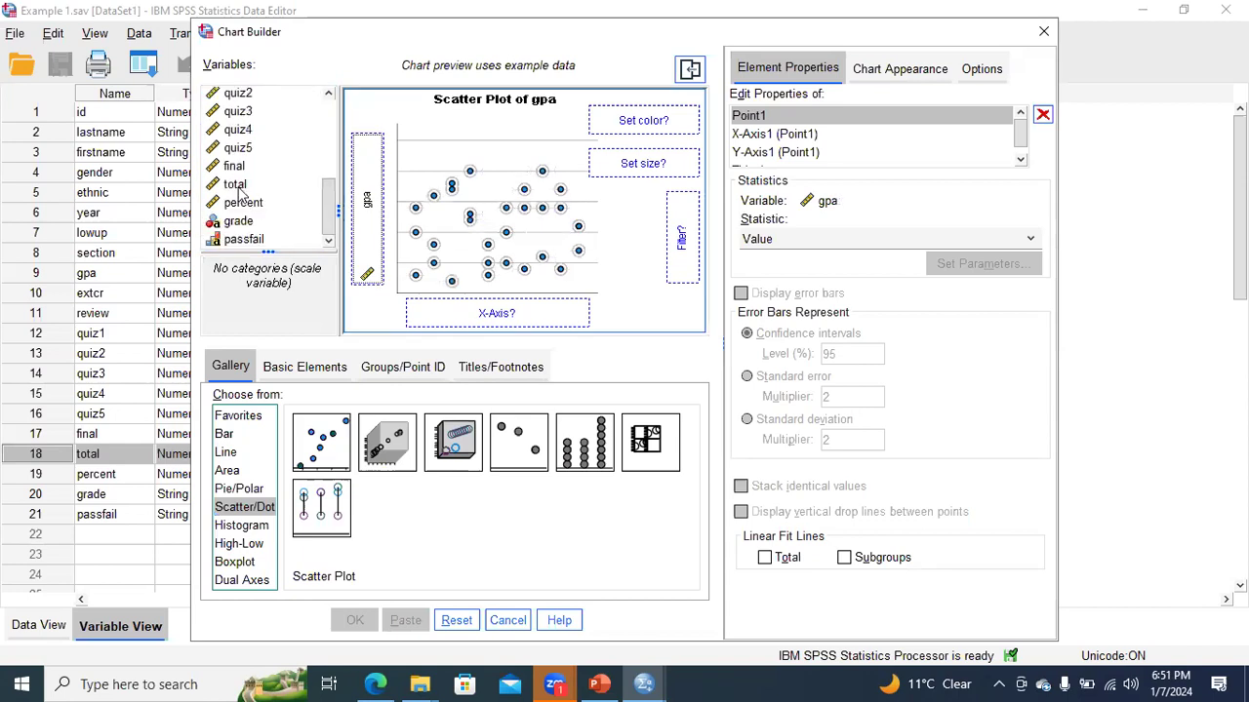
{"action": "left_click_drag", "start_coordinate": [236, 185], "coordinate": [468, 308]}
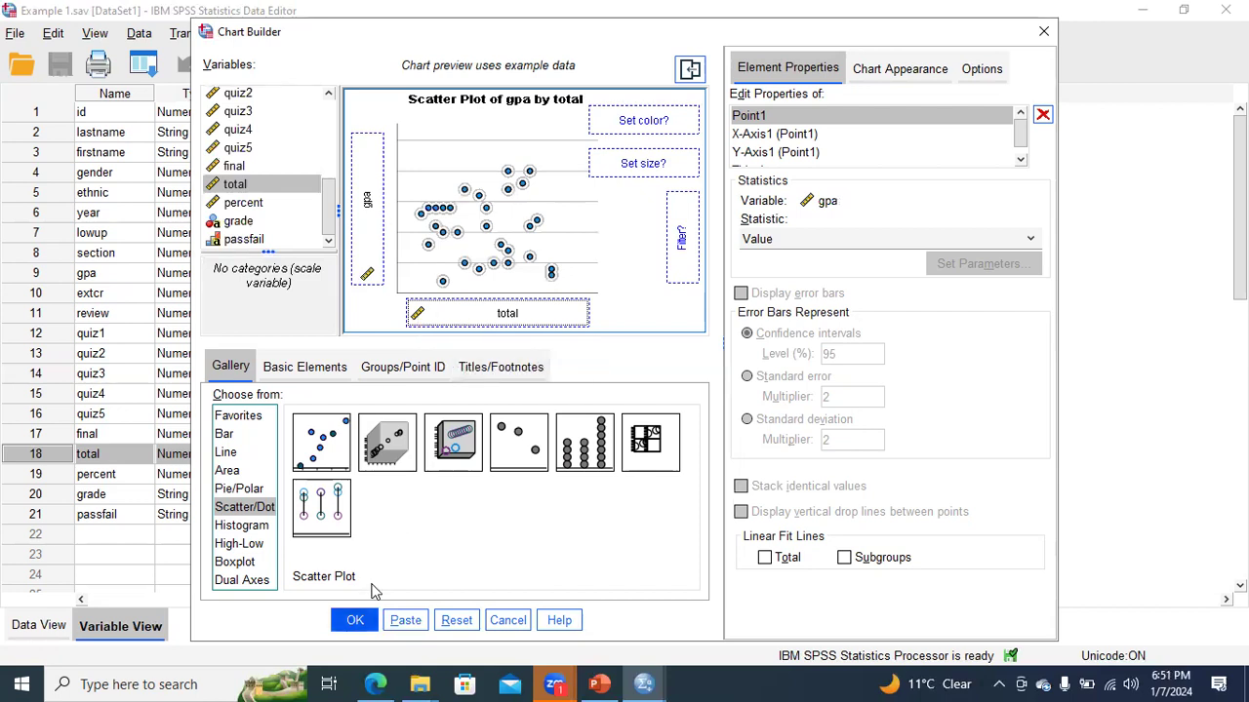
{"action": "key", "text": "Return"}
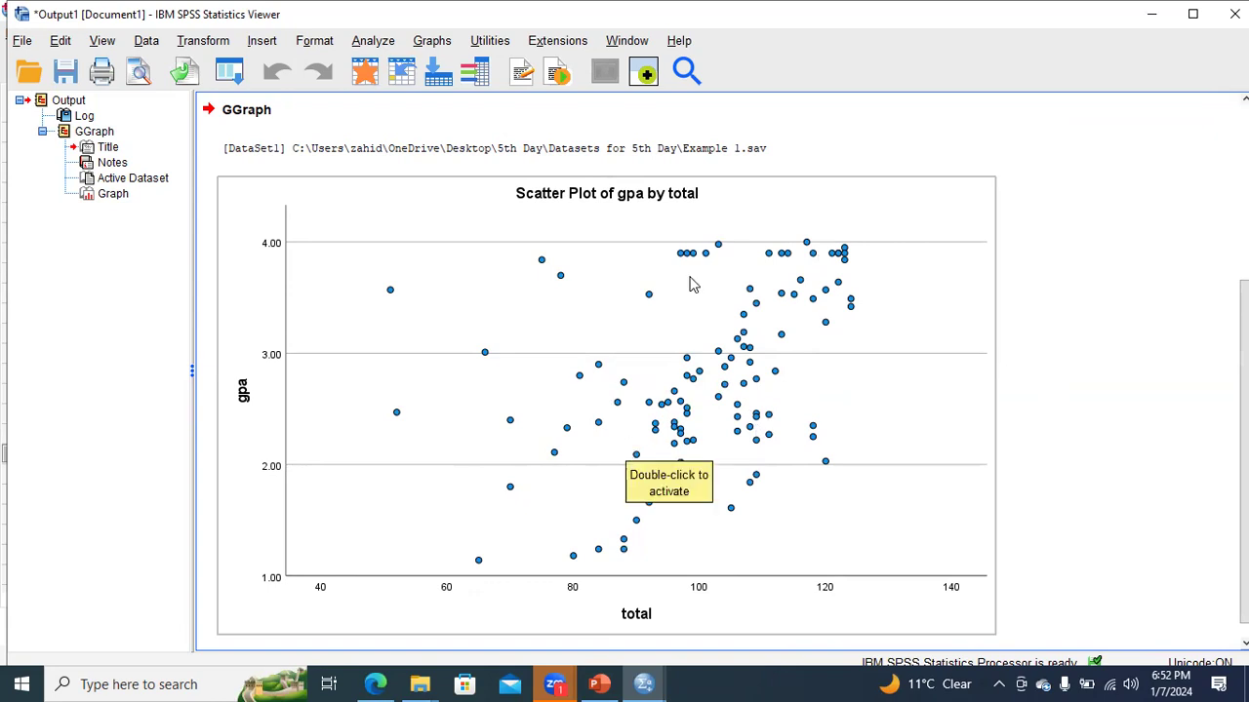
- Open the scatter plot in the Chart Editor, add a reference line from equation, and close its properties
{"action": "left_click", "coordinate": [605, 370]}
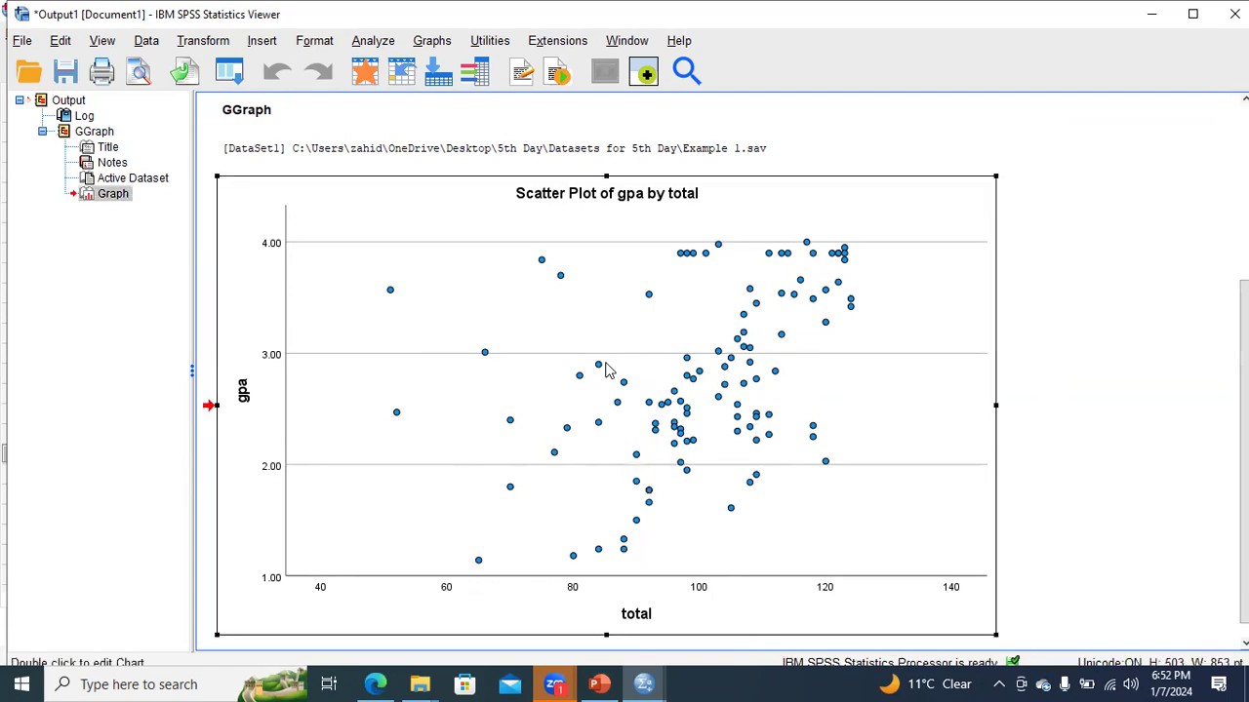
{"action": "double_click", "coordinate": [605, 370]}
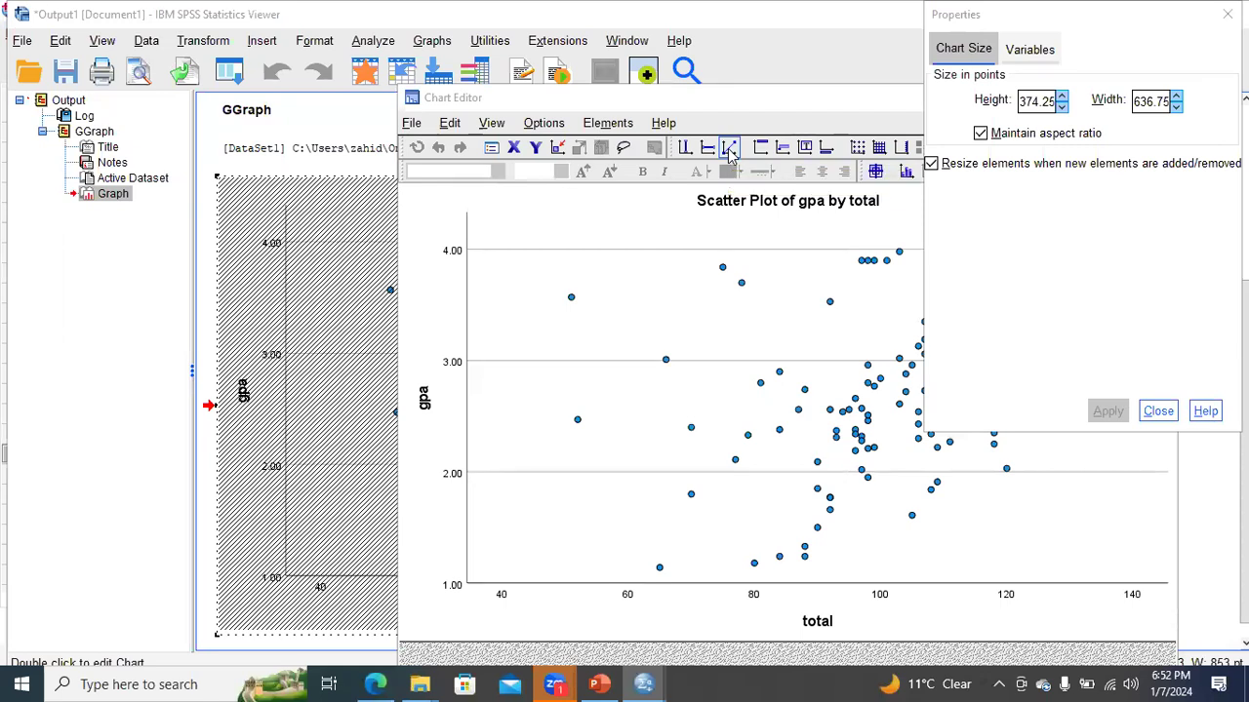
{"action": "left_click", "coordinate": [730, 151]}
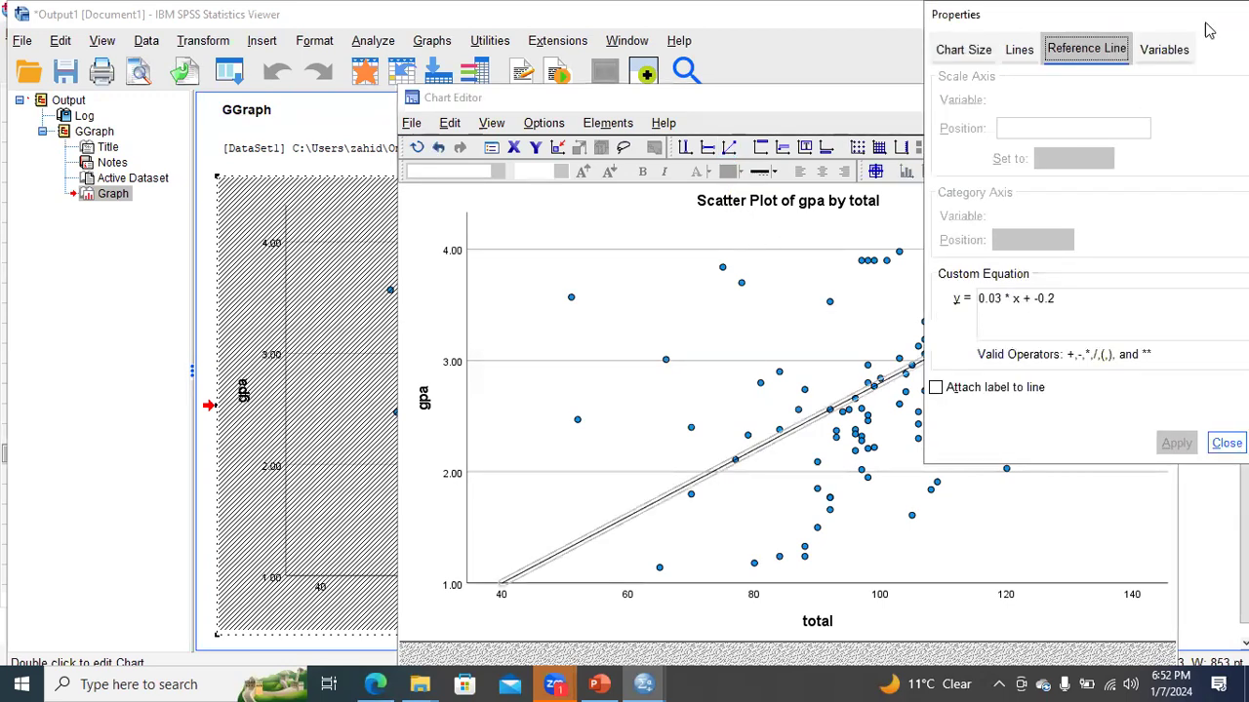
{"action": "left_click_drag", "start_coordinate": [1200, 32], "coordinate": [918, 158]}
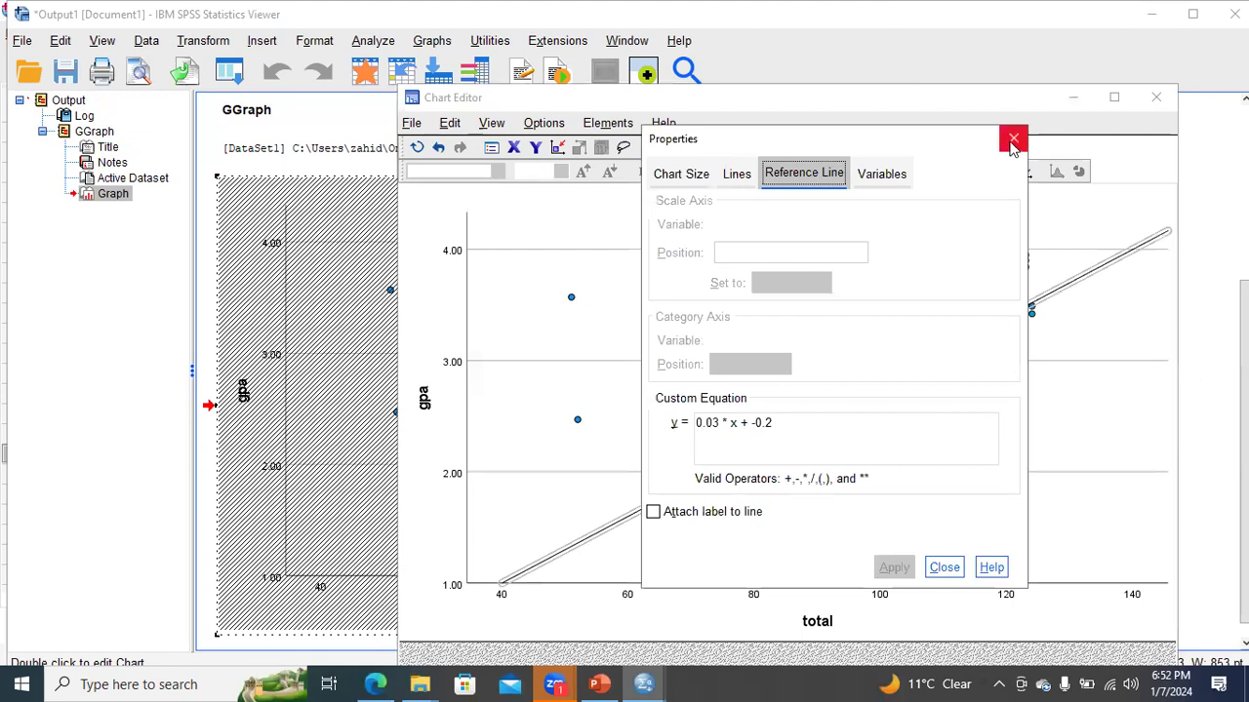
{"action": "left_click", "coordinate": [1011, 139]}
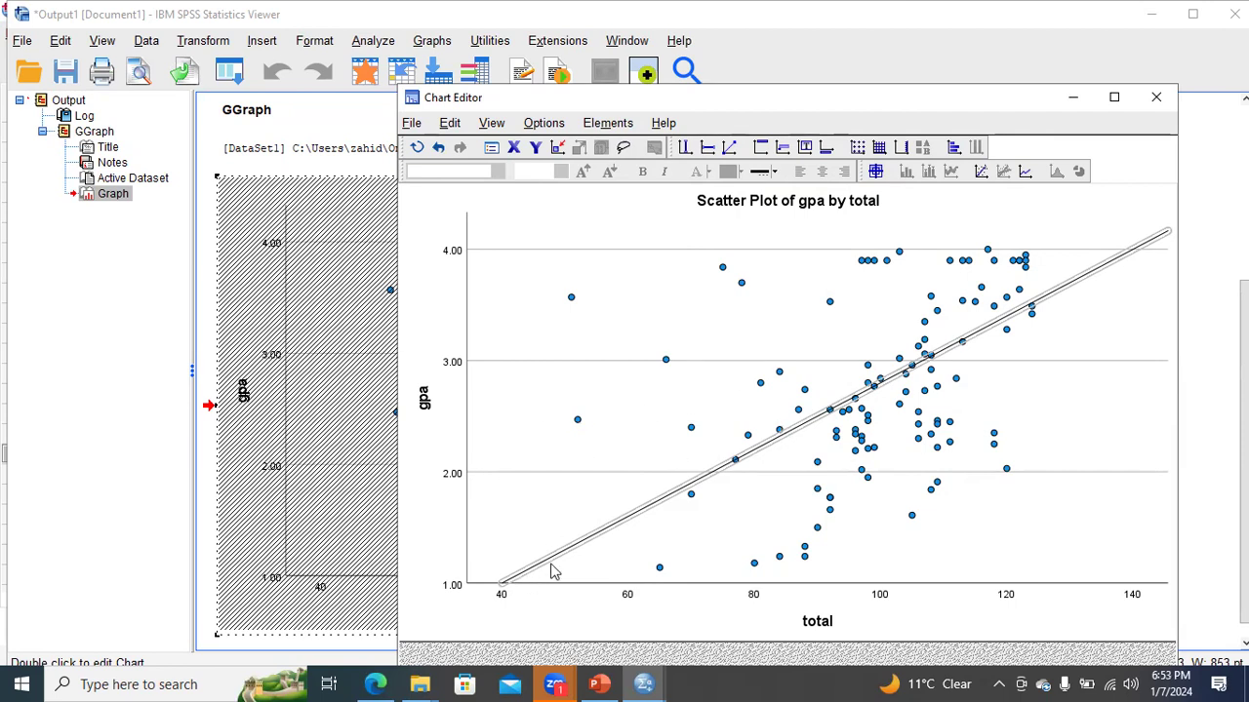
- Switch to PowerPoint to view the Positive Correlation slide (slide 9) as a slide show, and return to the SPSS Chart Editor
{"action": "left_click", "coordinate": [599, 684]}
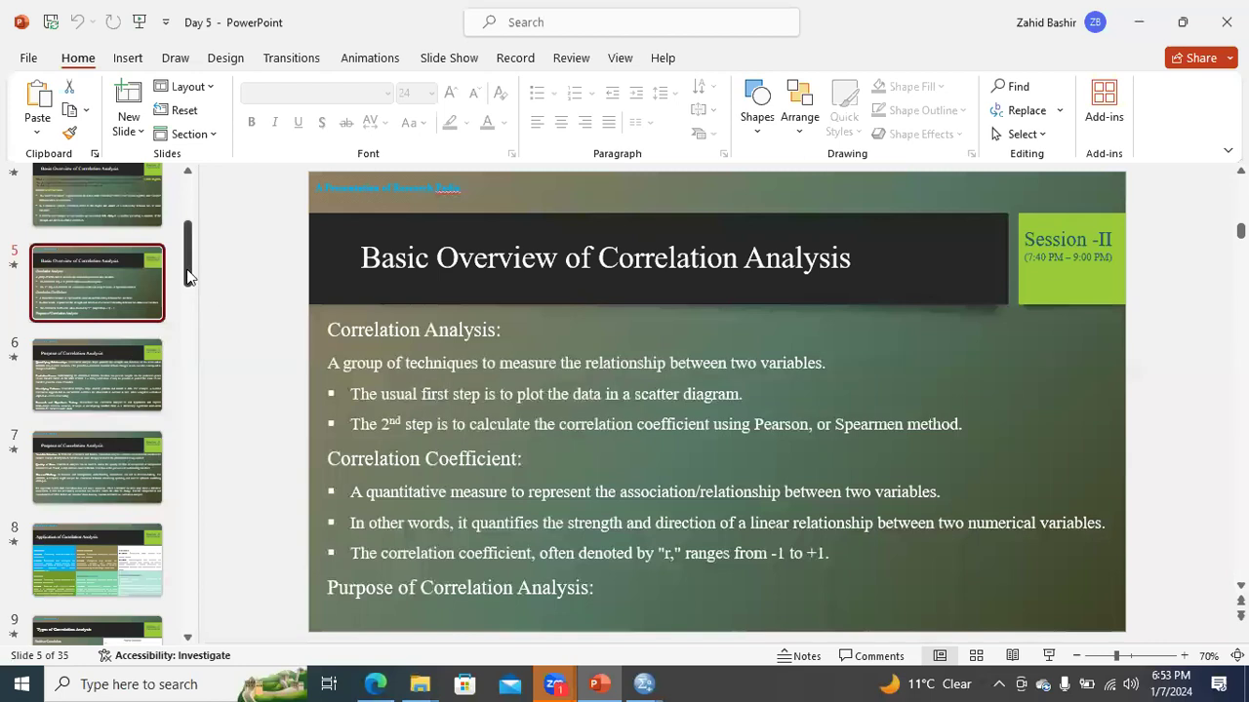
{"action": "scroll", "coordinate": [186, 246], "scroll_direction": "up", "scroll_amount": 2}
{"action": "scroll", "coordinate": [189, 276], "scroll_direction": "down", "scroll_amount": 1}
{"action": "scroll", "coordinate": [187, 290], "scroll_direction": "down", "scroll_amount": 6}
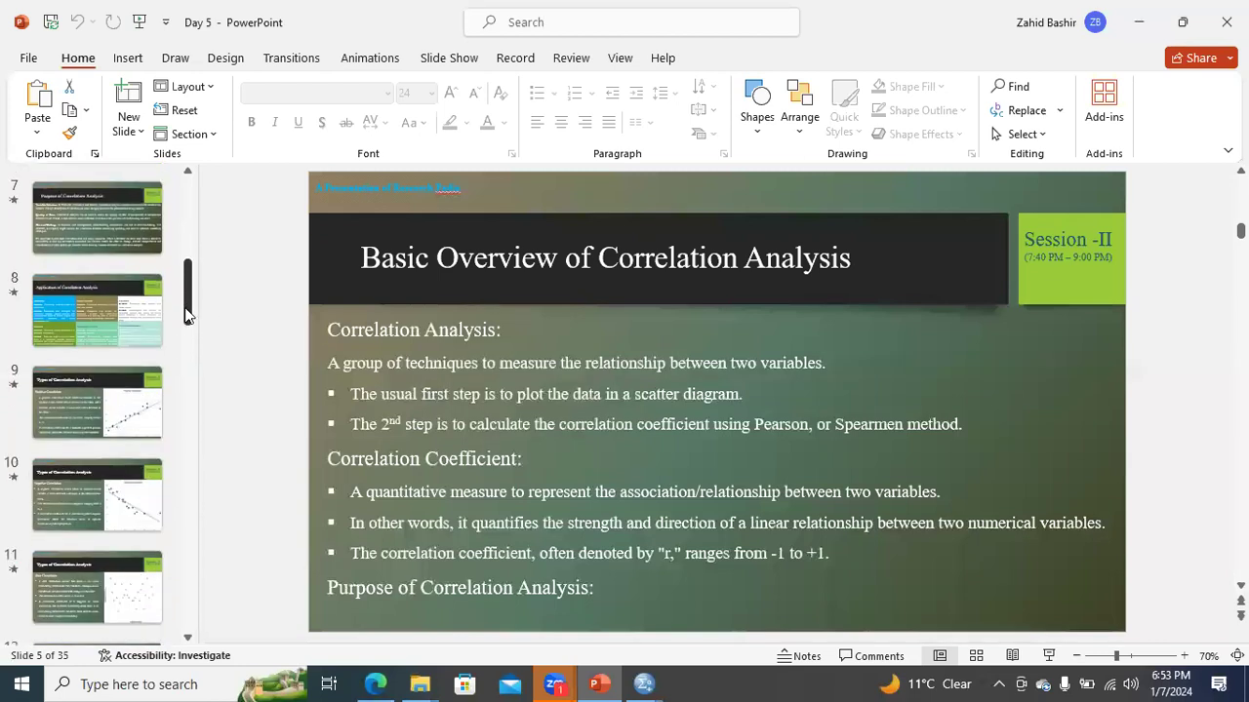
{"action": "left_click", "coordinate": [146, 273]}
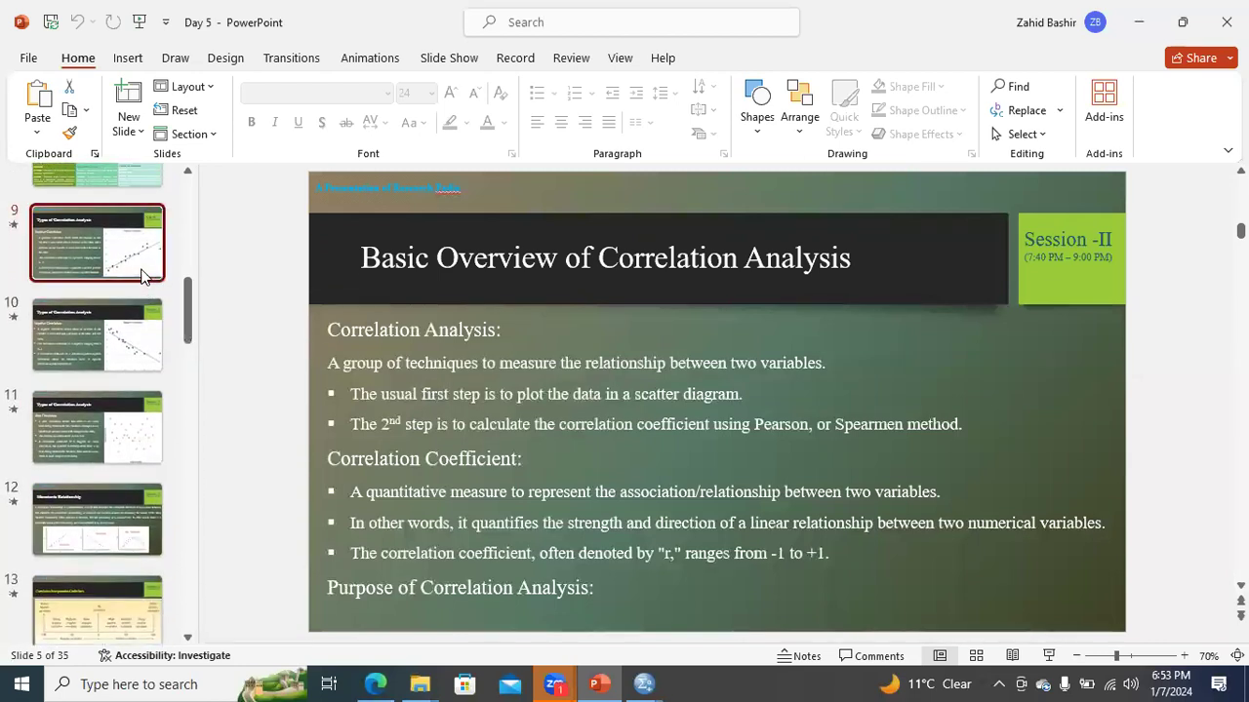
{"action": "left_click", "coordinate": [1048, 655]}
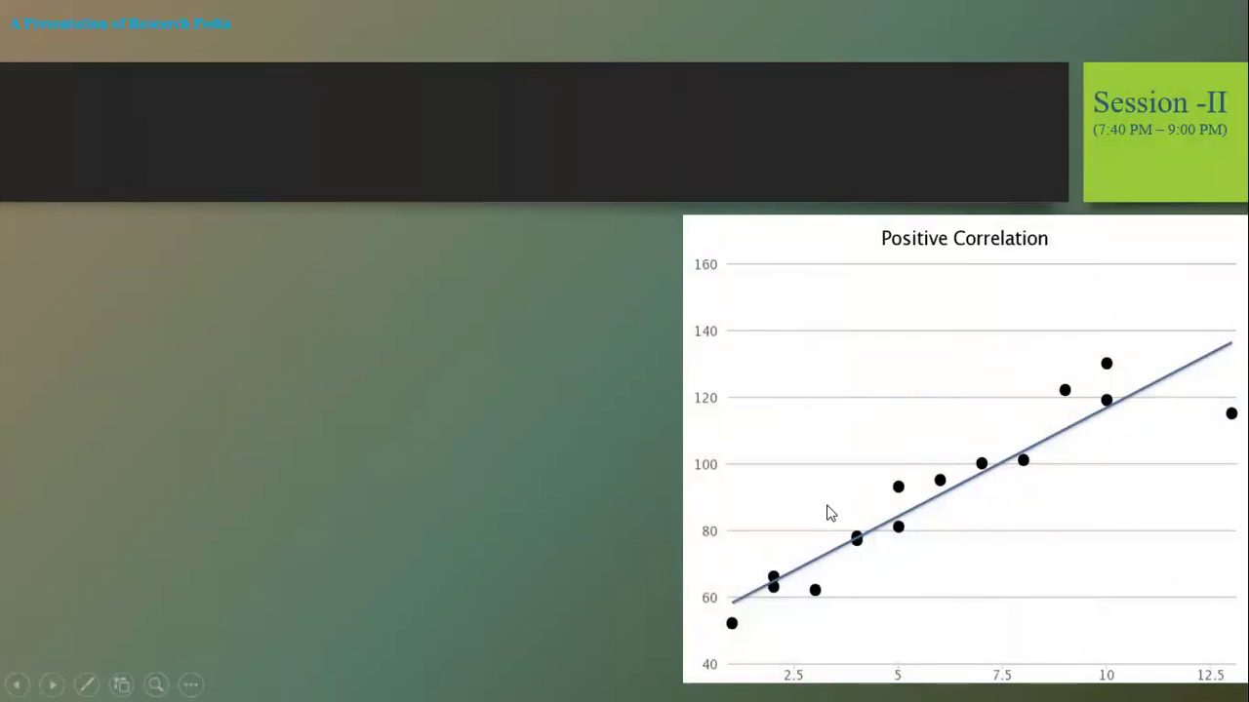
{"action": "left_click", "coordinate": [686, 442]}
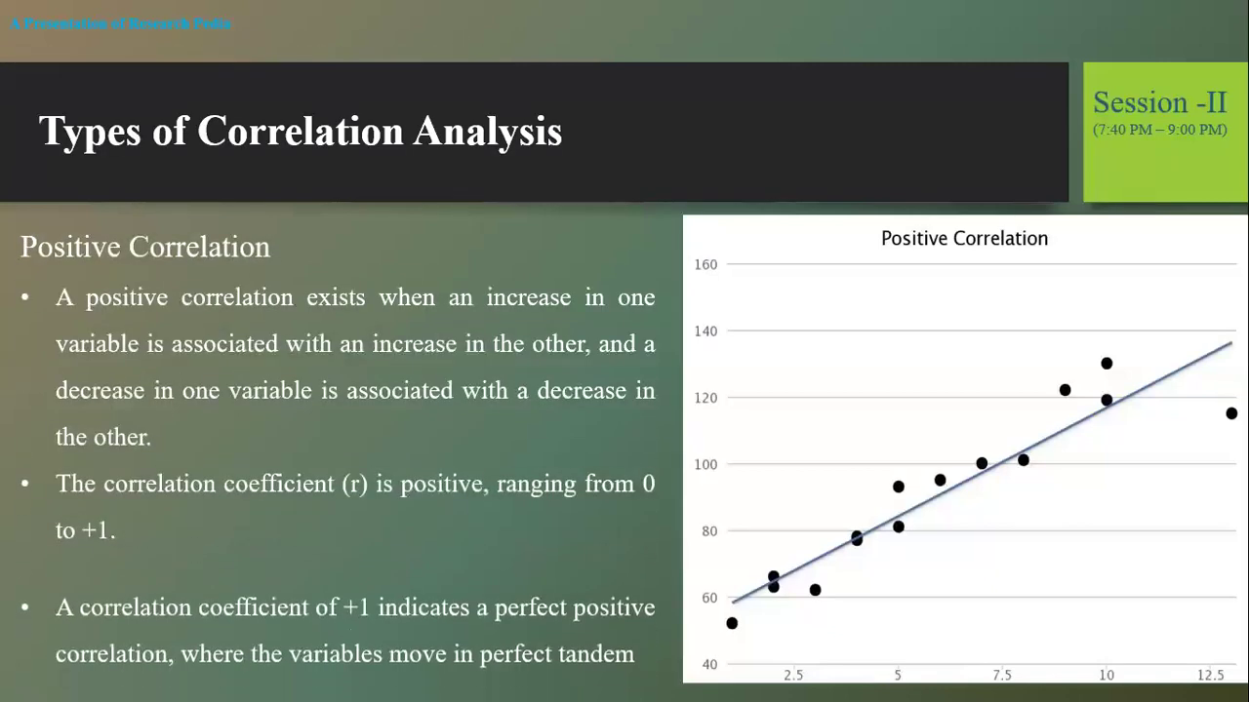
{"action": "right_click", "coordinate": [686, 441]}
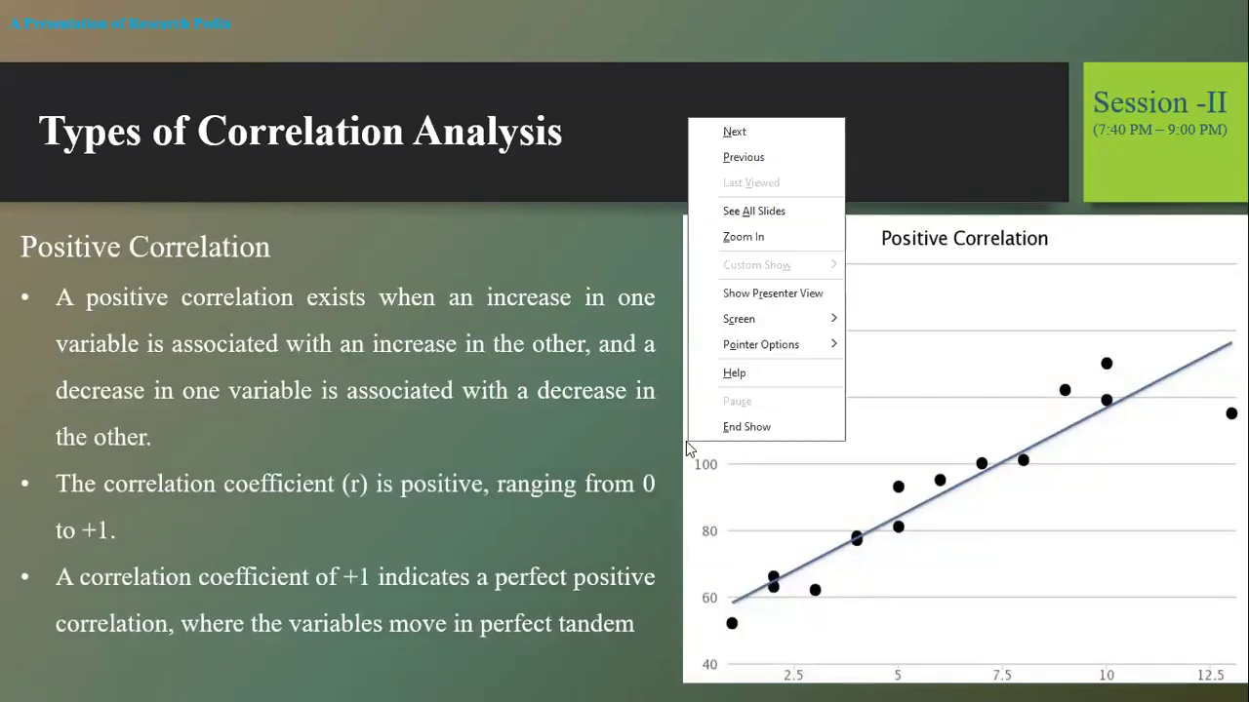
{"action": "left_click", "coordinate": [745, 428]}
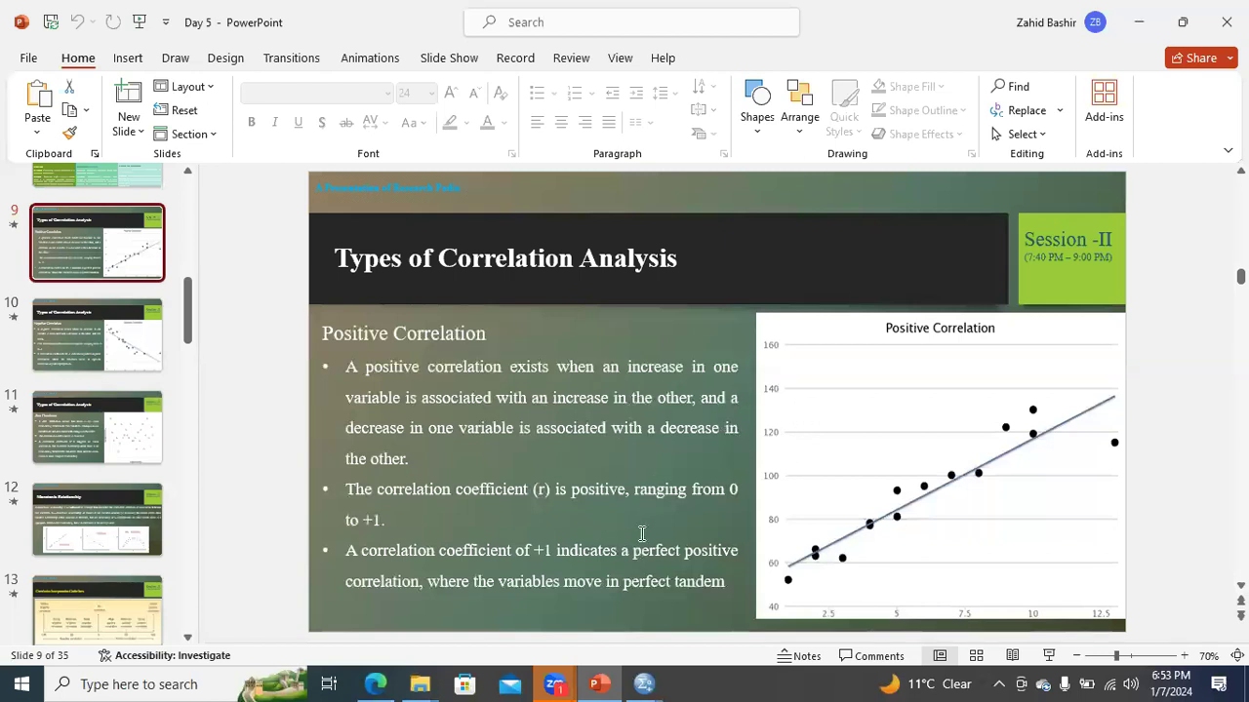
{"action": "left_click", "coordinate": [643, 684]}
{"action": "left_click", "coordinate": [841, 632]}
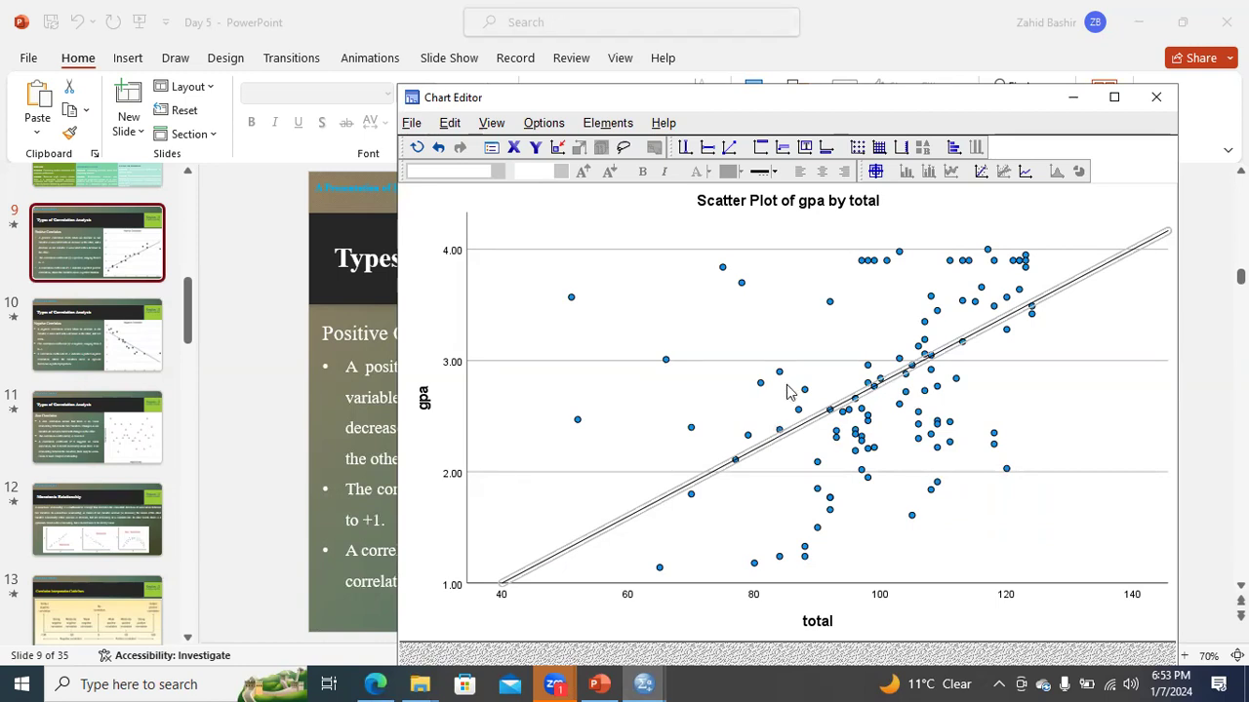
{"action": "right_click", "coordinate": [641, 290]}
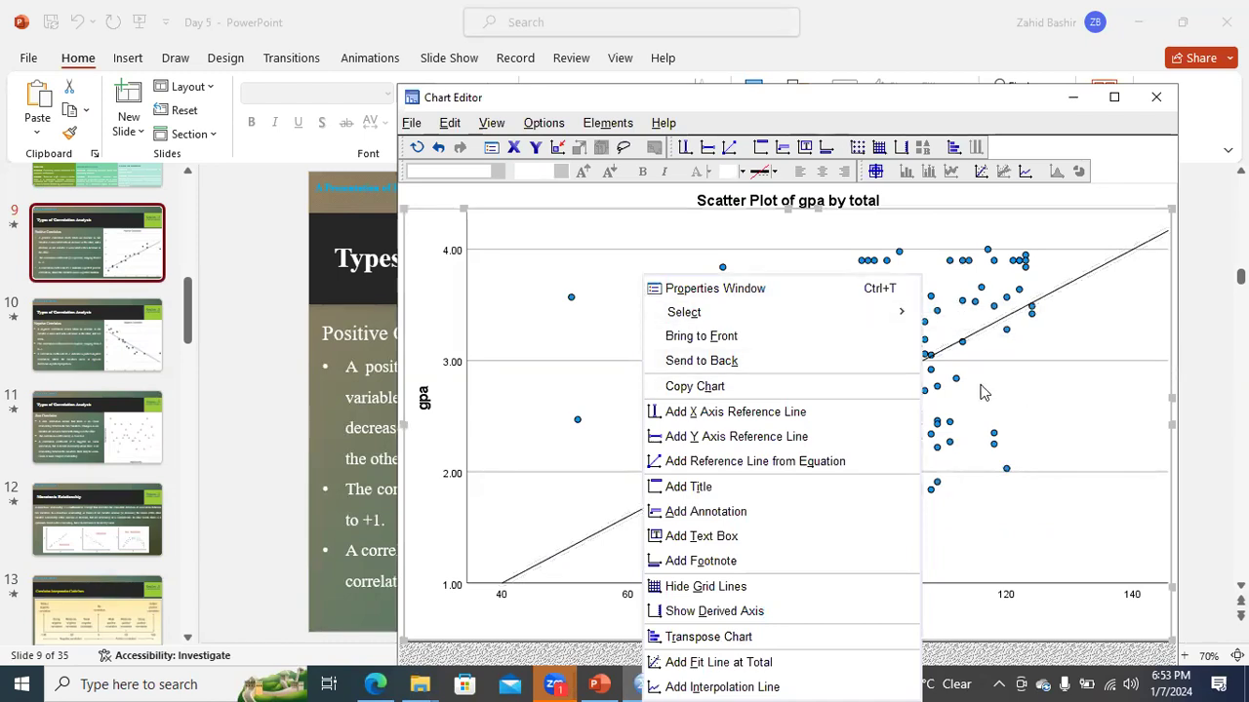
{"action": "mouse_move", "coordinate": [907, 312]}
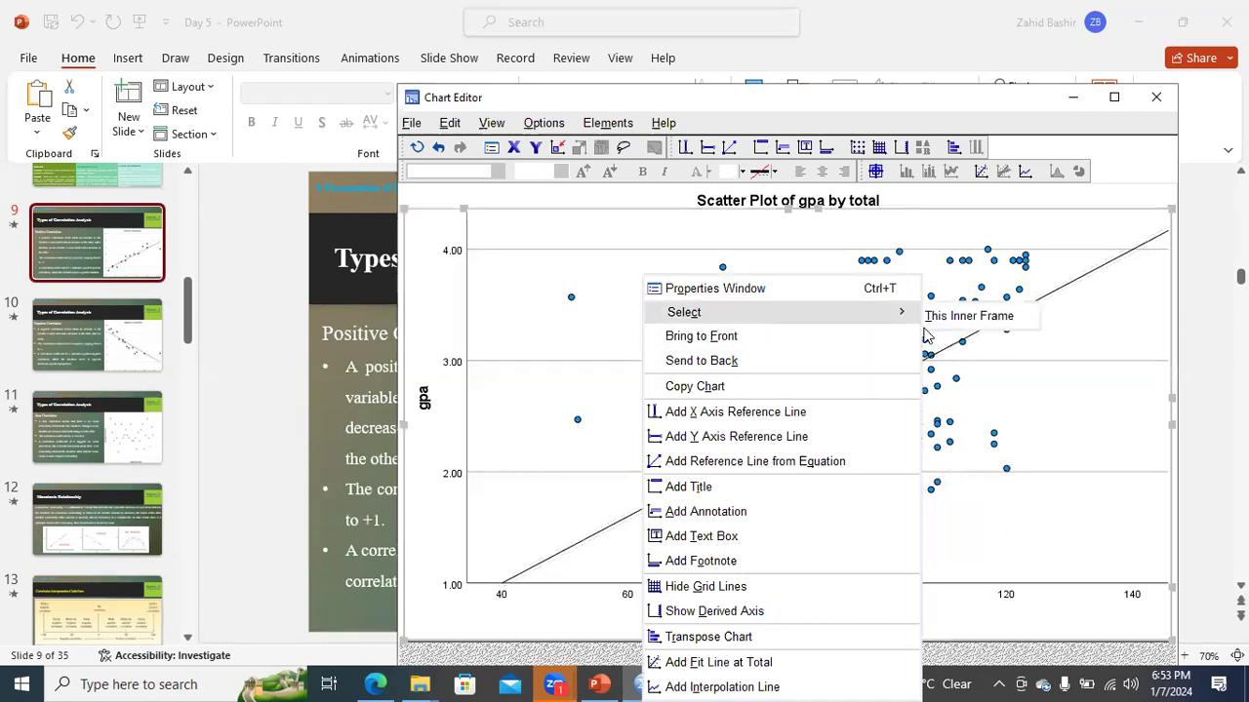
{"action": "left_click", "coordinate": [1088, 348]}
{"action": "left_click", "coordinate": [412, 123]}
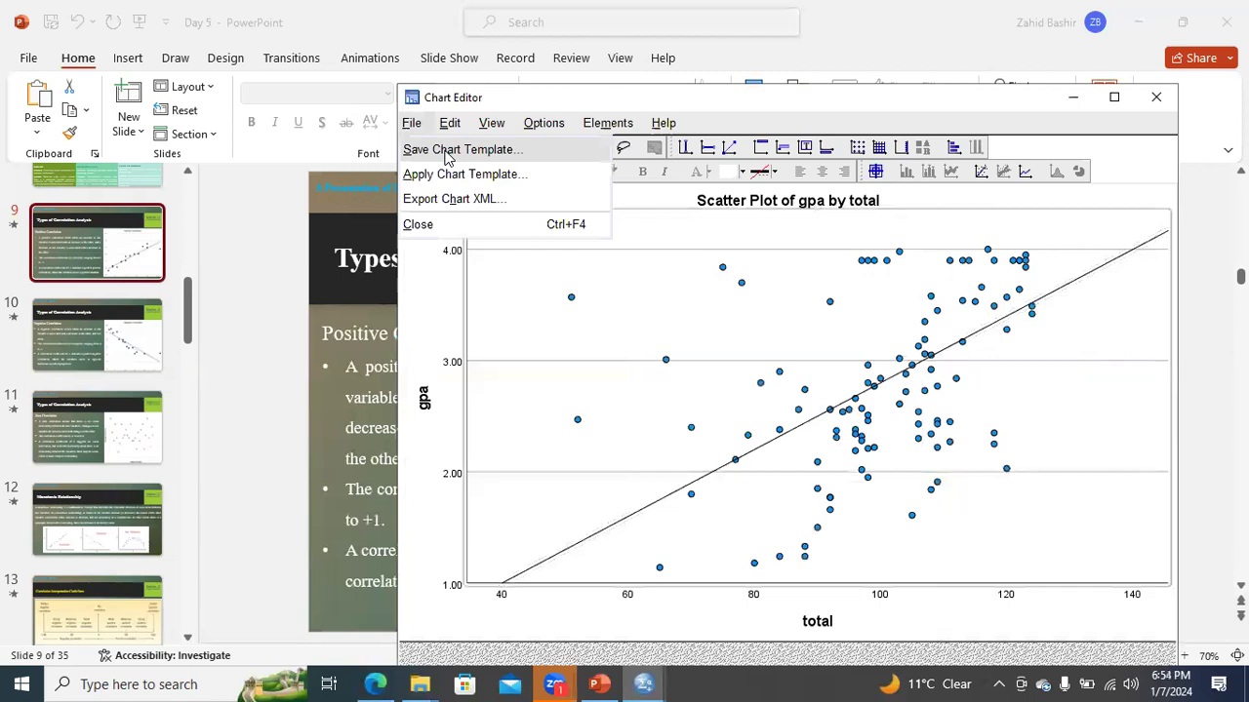
{"action": "left_click", "coordinate": [441, 149]}
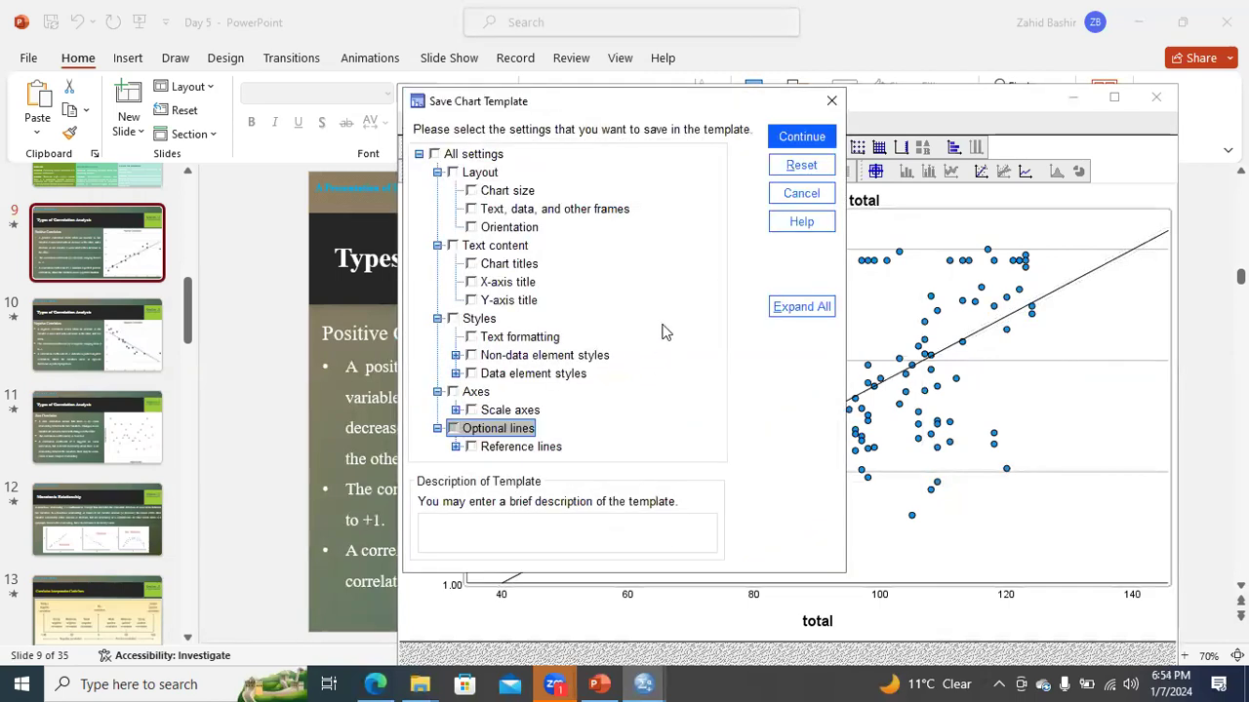
{"action": "left_click", "coordinate": [831, 100]}
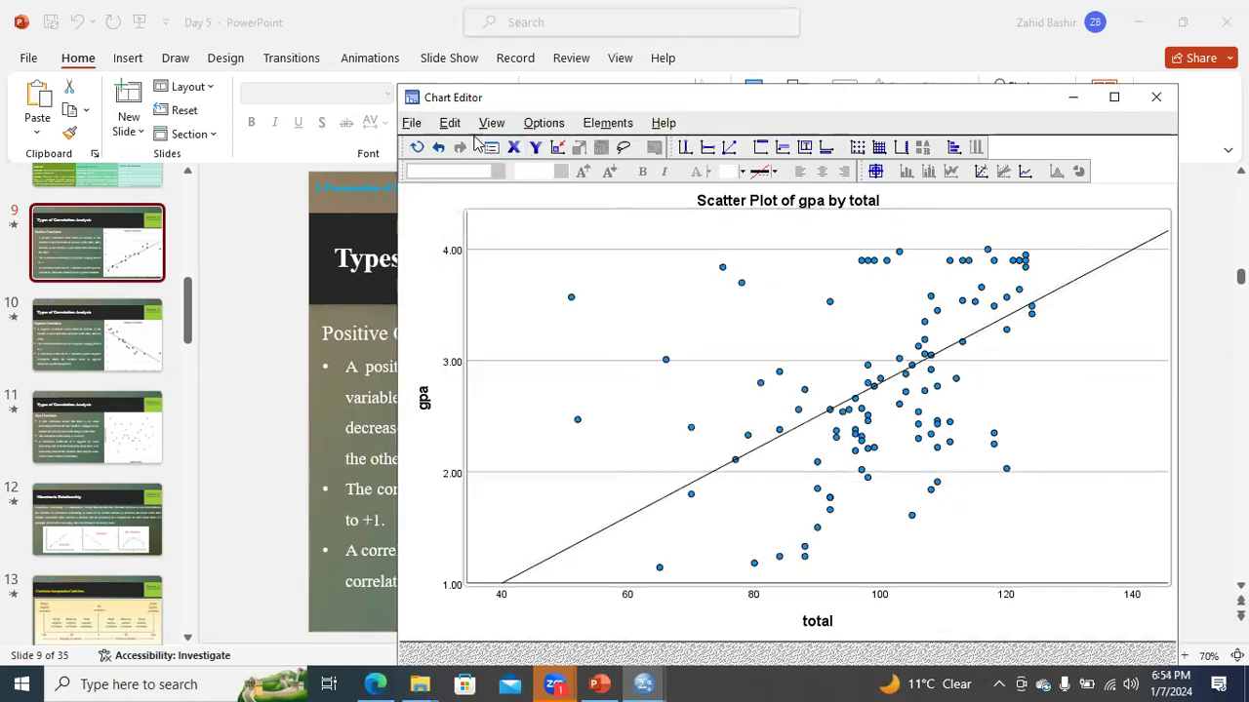
{"action": "right_click", "coordinate": [604, 289]}
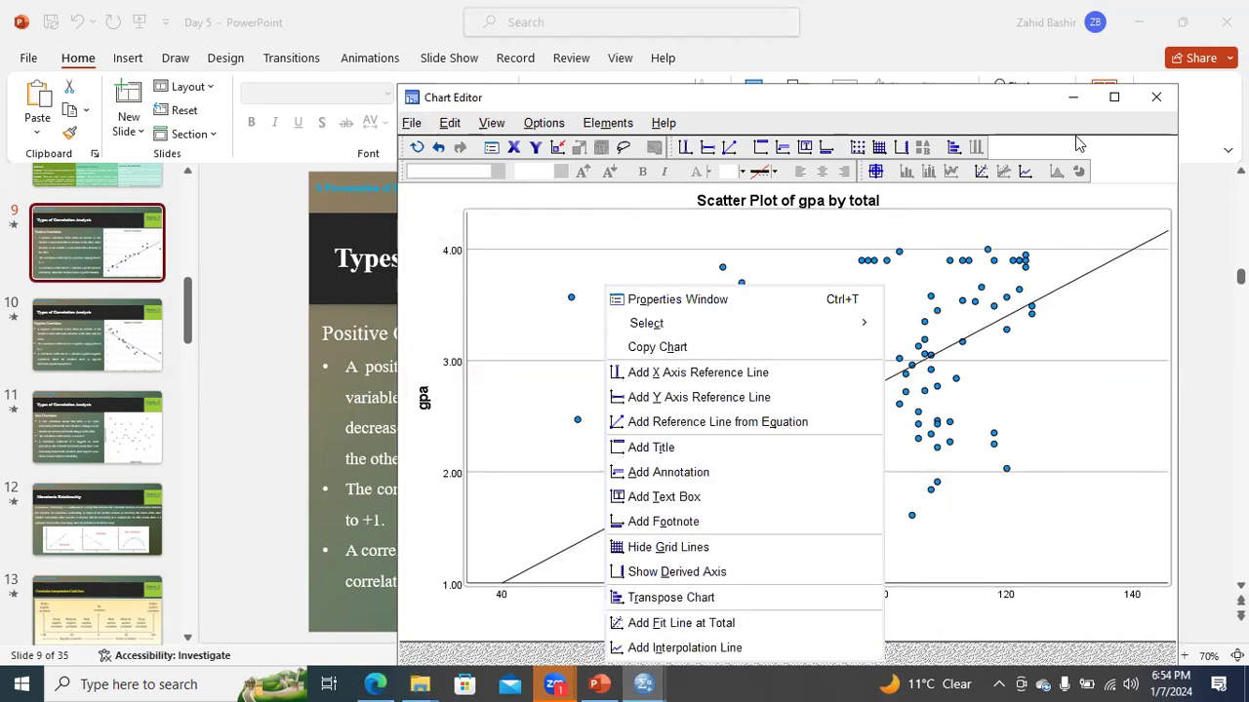
- Maximize the Chart Editor and copy the scatter plot with its reference line
{"action": "left_click", "coordinate": [1113, 97]}
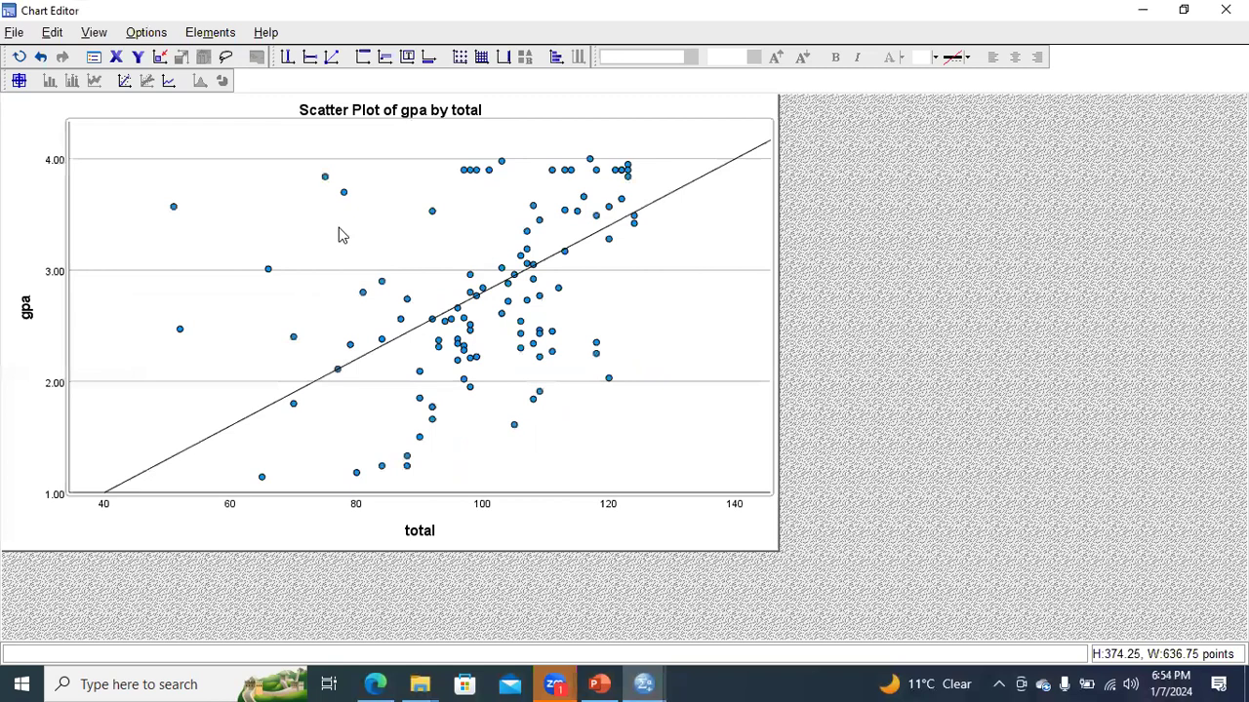
{"action": "right_click", "coordinate": [341, 235]}
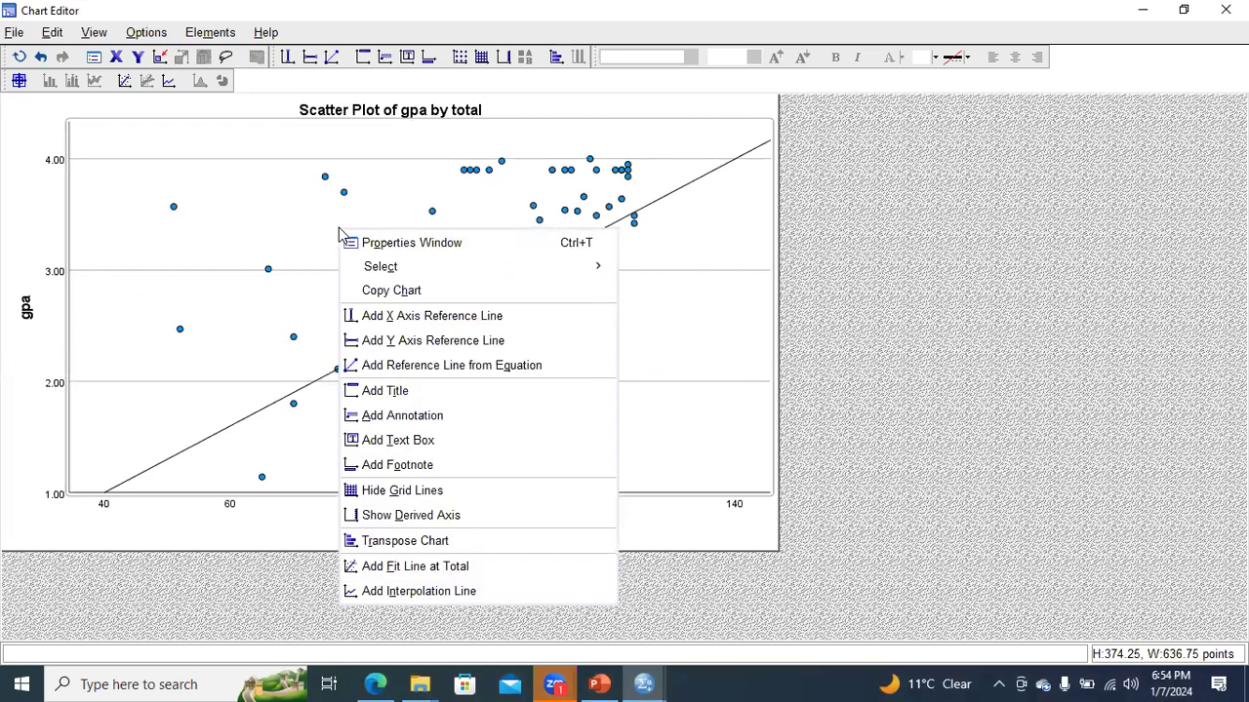
{"action": "mouse_move", "coordinate": [383, 272]}
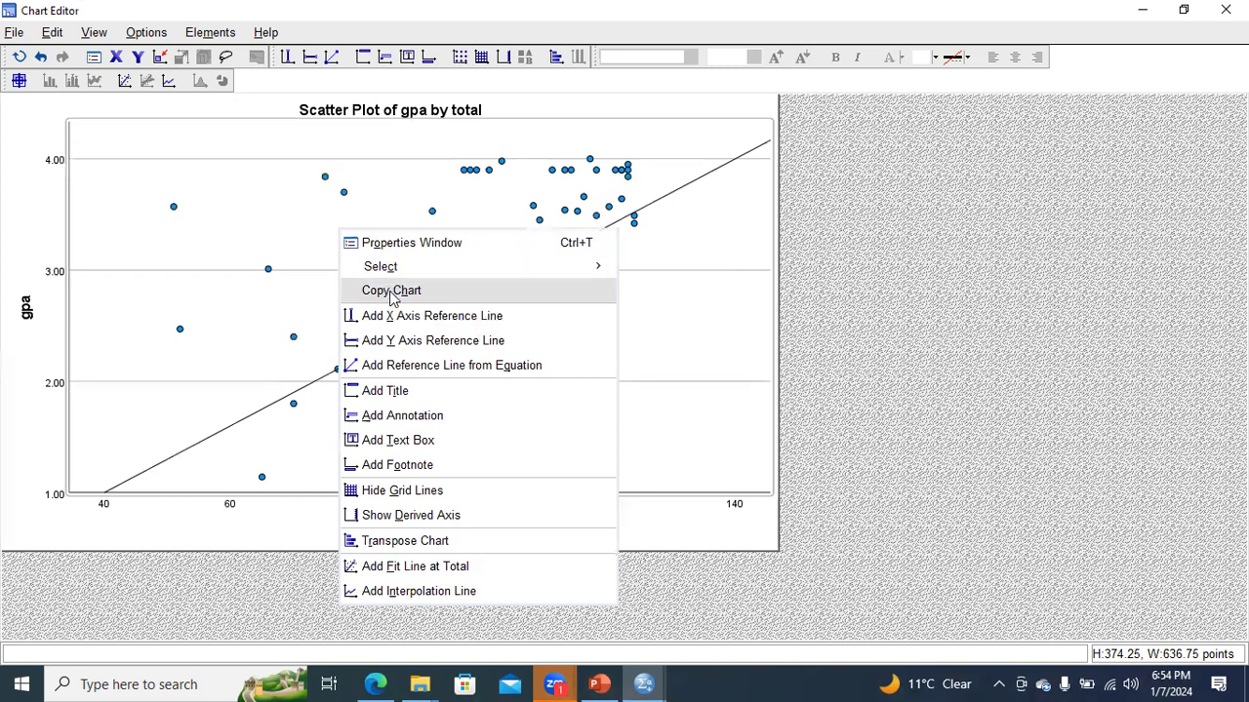
{"action": "left_click", "coordinate": [391, 293]}
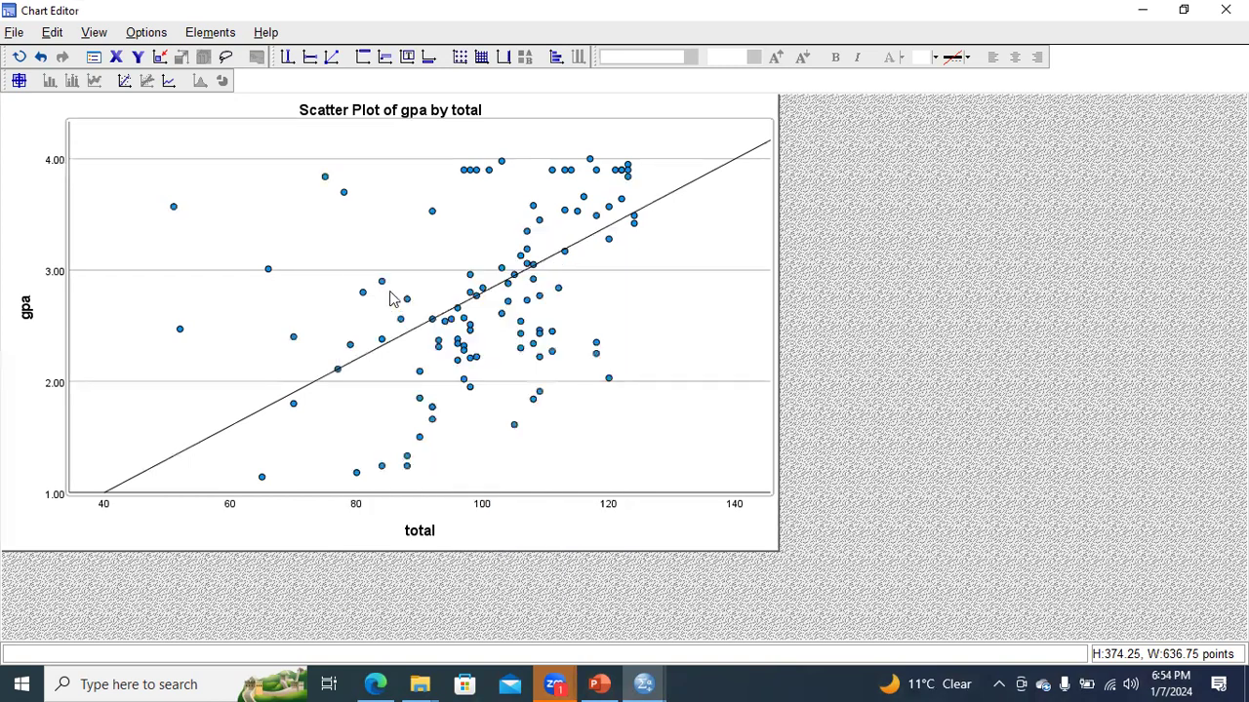
- Minimize the Chart Editor and all other open windows to reach the desktop
{"action": "left_click", "coordinate": [1139, 8]}
{"action": "left_click", "coordinate": [1138, 20]}
{"action": "left_click", "coordinate": [1139, 20]}
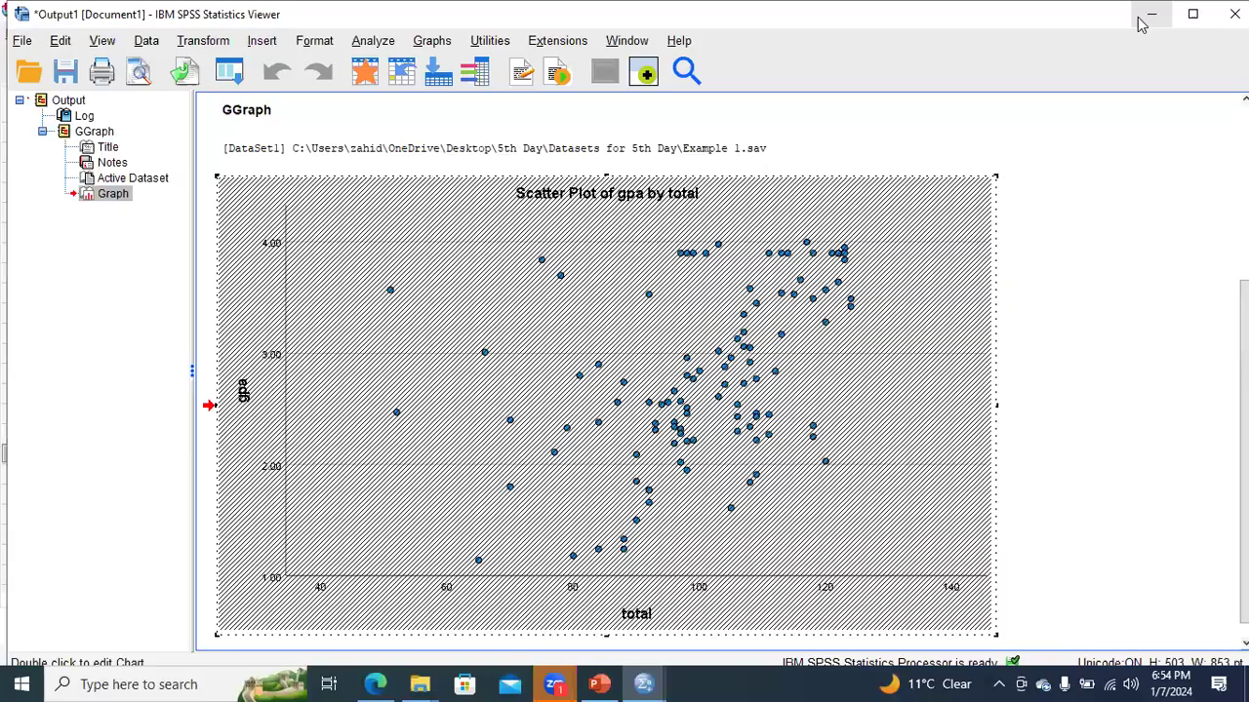
{"action": "left_click", "coordinate": [1138, 20]}
{"action": "left_click", "coordinate": [1139, 21]}
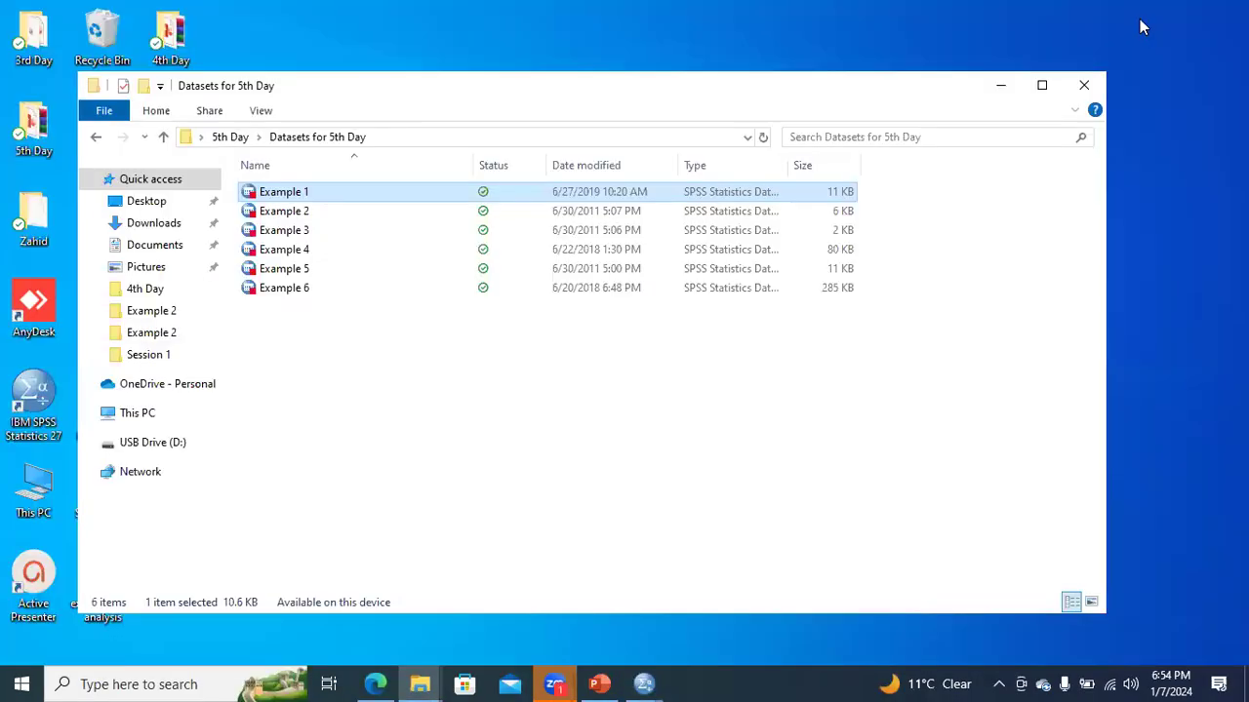
{"action": "left_click", "coordinate": [1004, 90]}
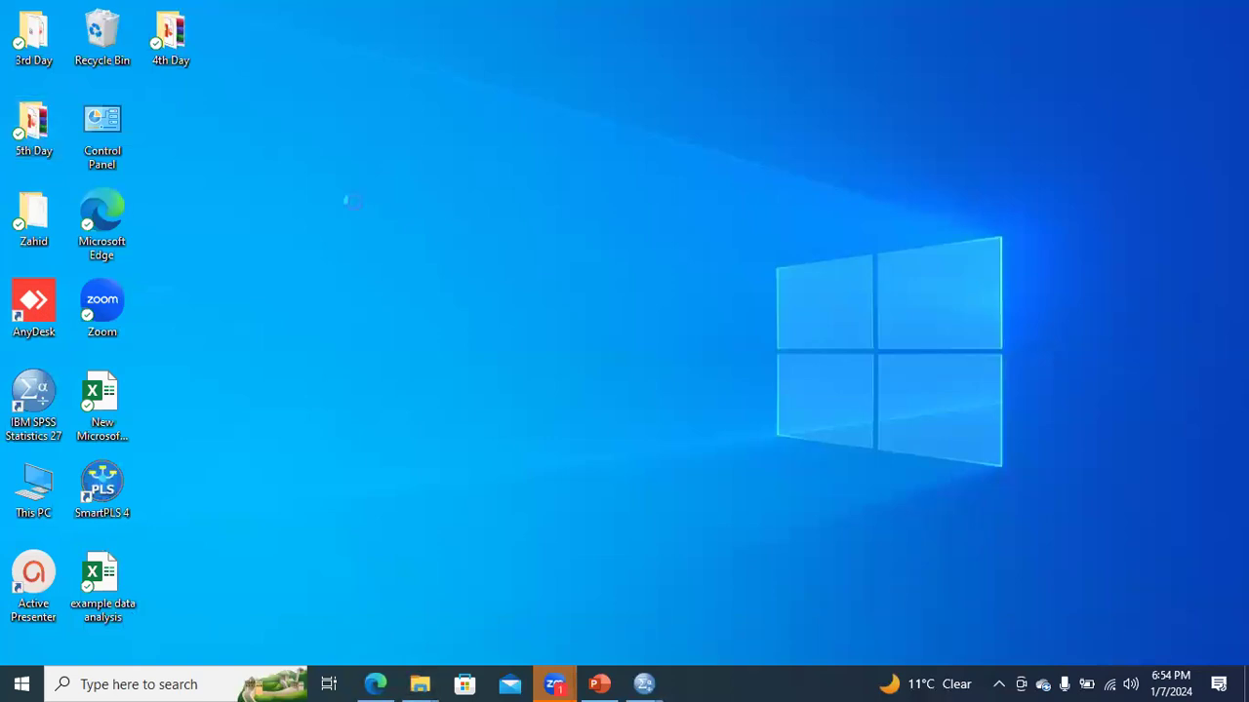
- Create a new Microsoft Word document on the desktop named "Interpretaion" and open it
{"action": "right_click", "coordinate": [354, 203]}
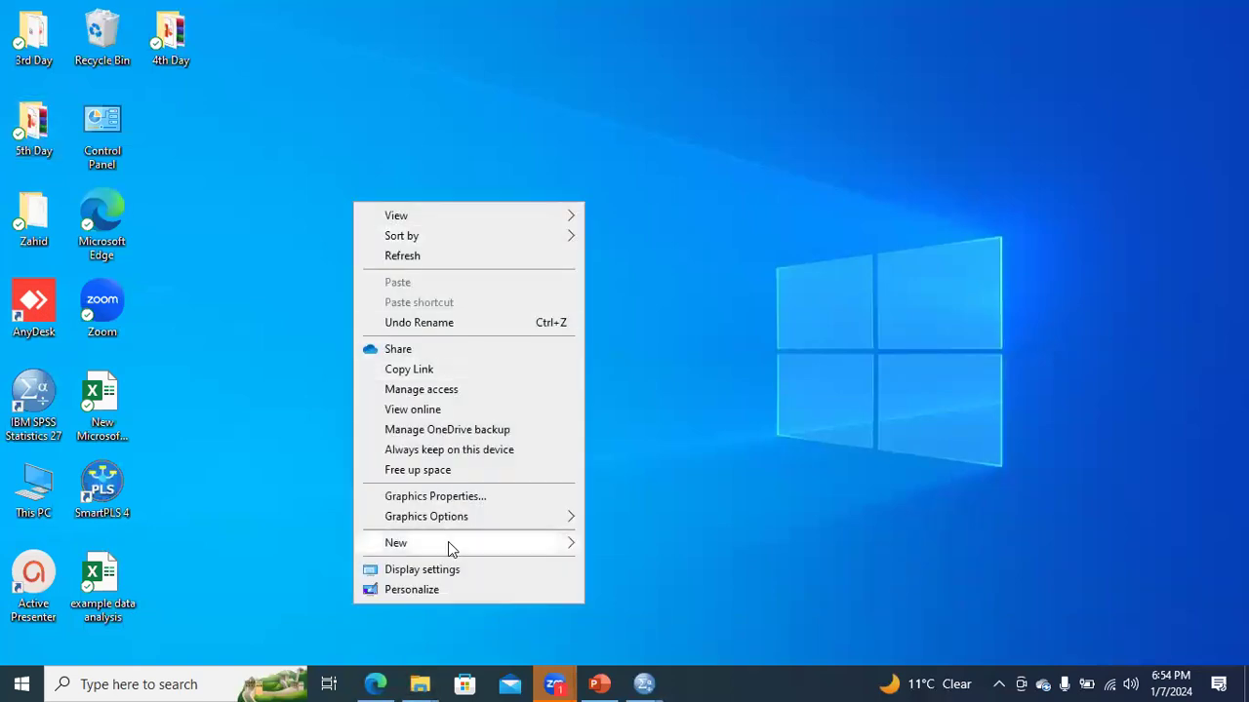
{"action": "mouse_move", "coordinate": [447, 541]}
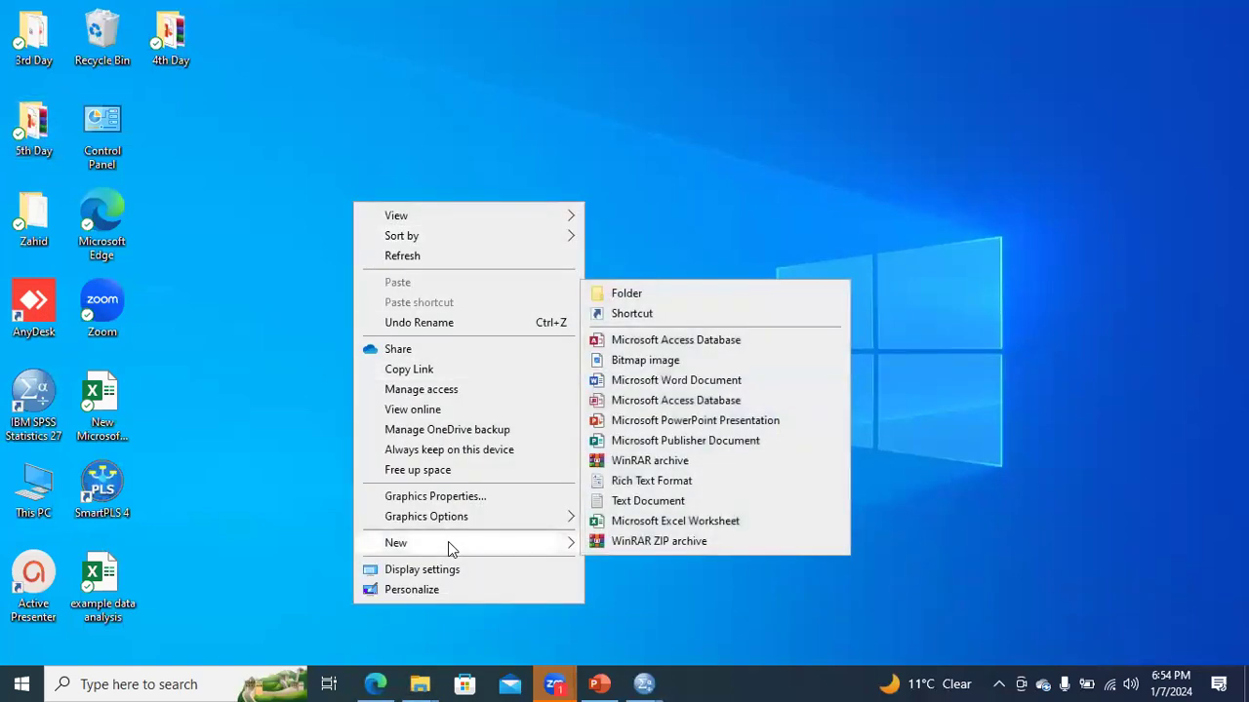
{"action": "left_click", "coordinate": [644, 381]}
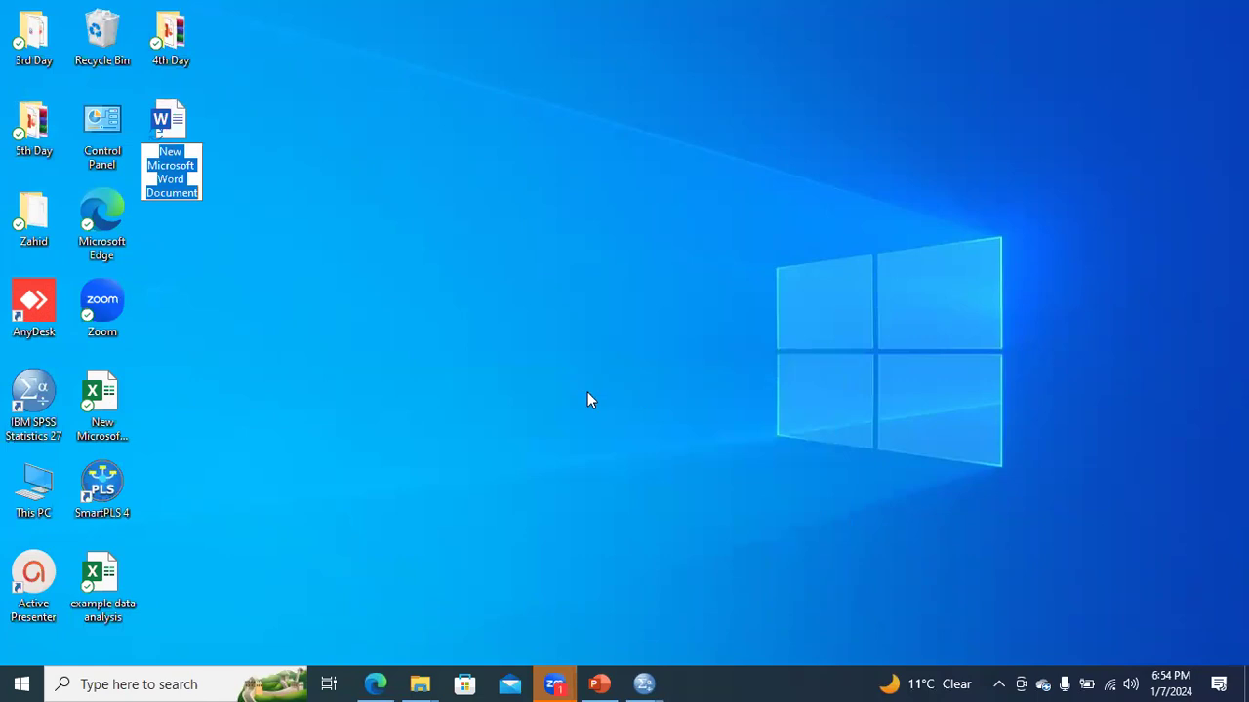
{"action": "type", "text": "Interpretaion"}
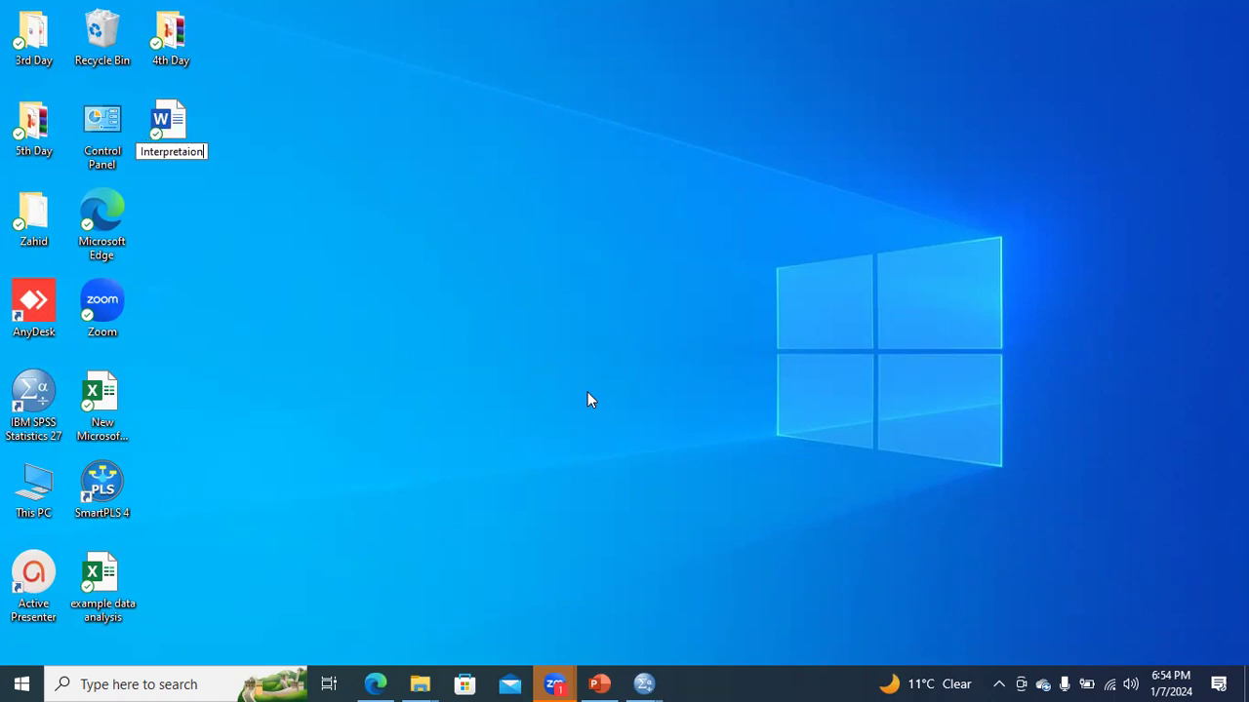
{"action": "key", "text": "Return"}
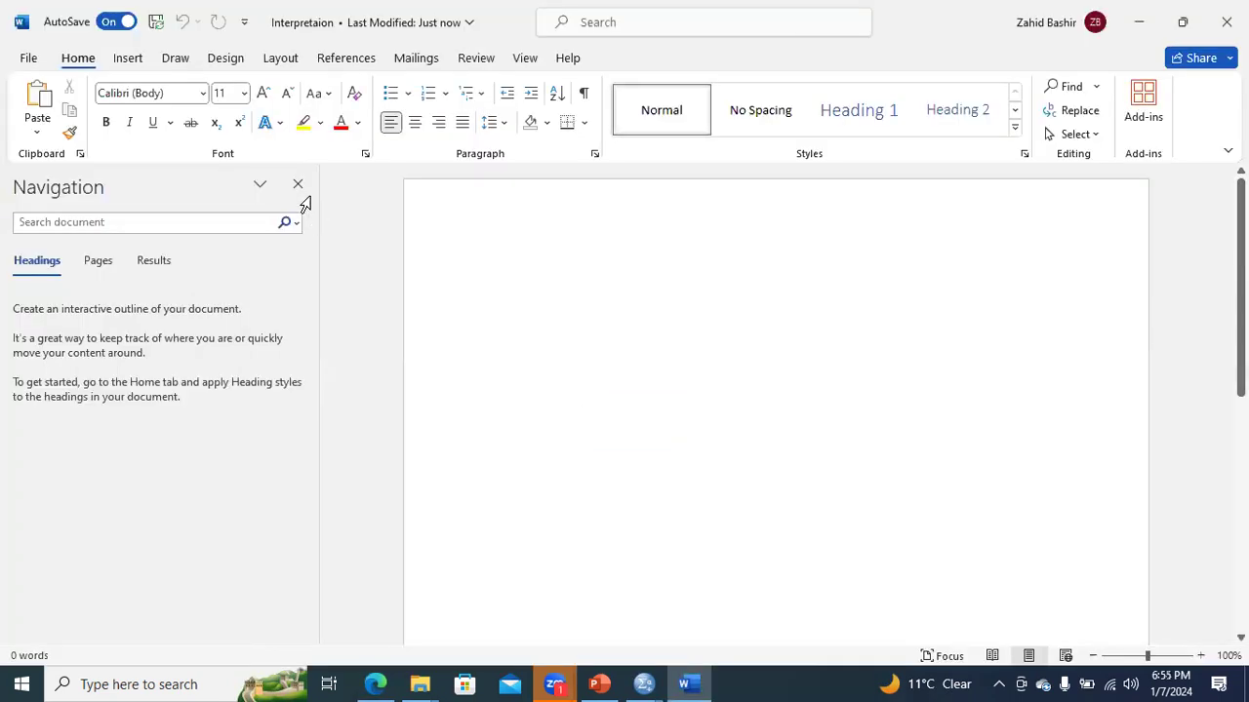
- Close the Navigation pane and paste the copied scatter plot into the blank document
{"action": "left_click", "coordinate": [298, 186]}
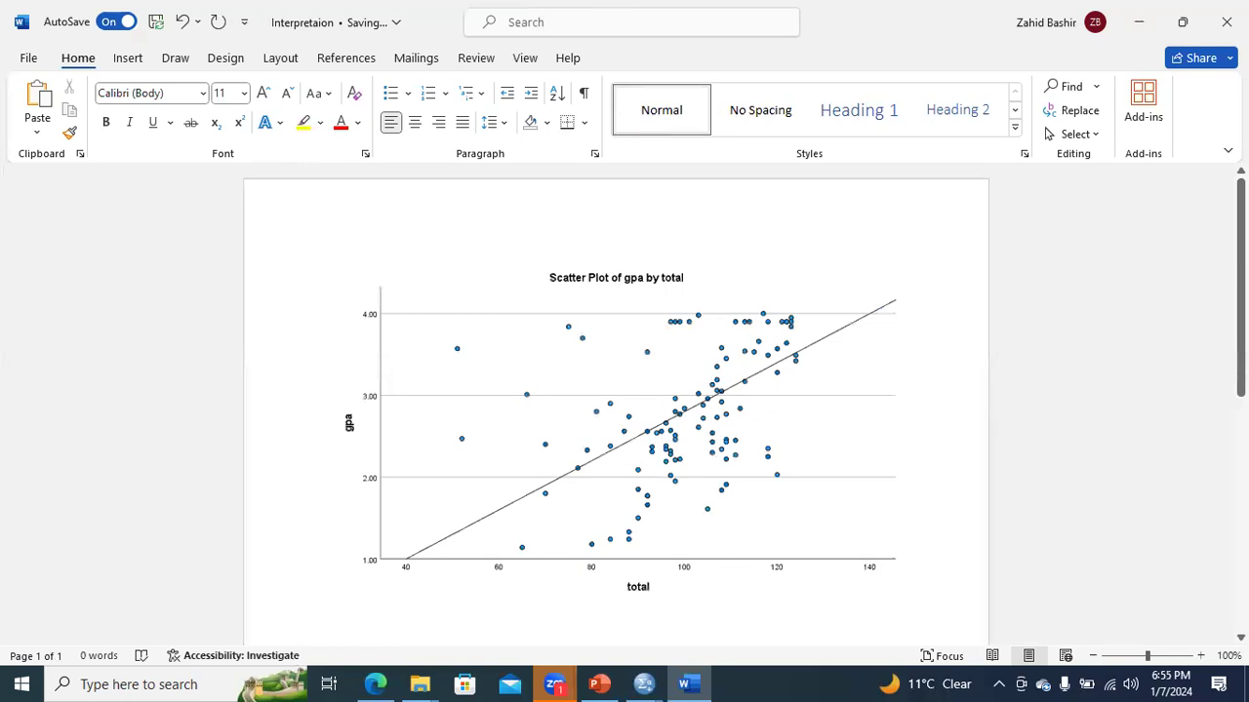
{"action": "scroll", "coordinate": [900, 485], "scroll_direction": "down", "scroll_amount": 1}
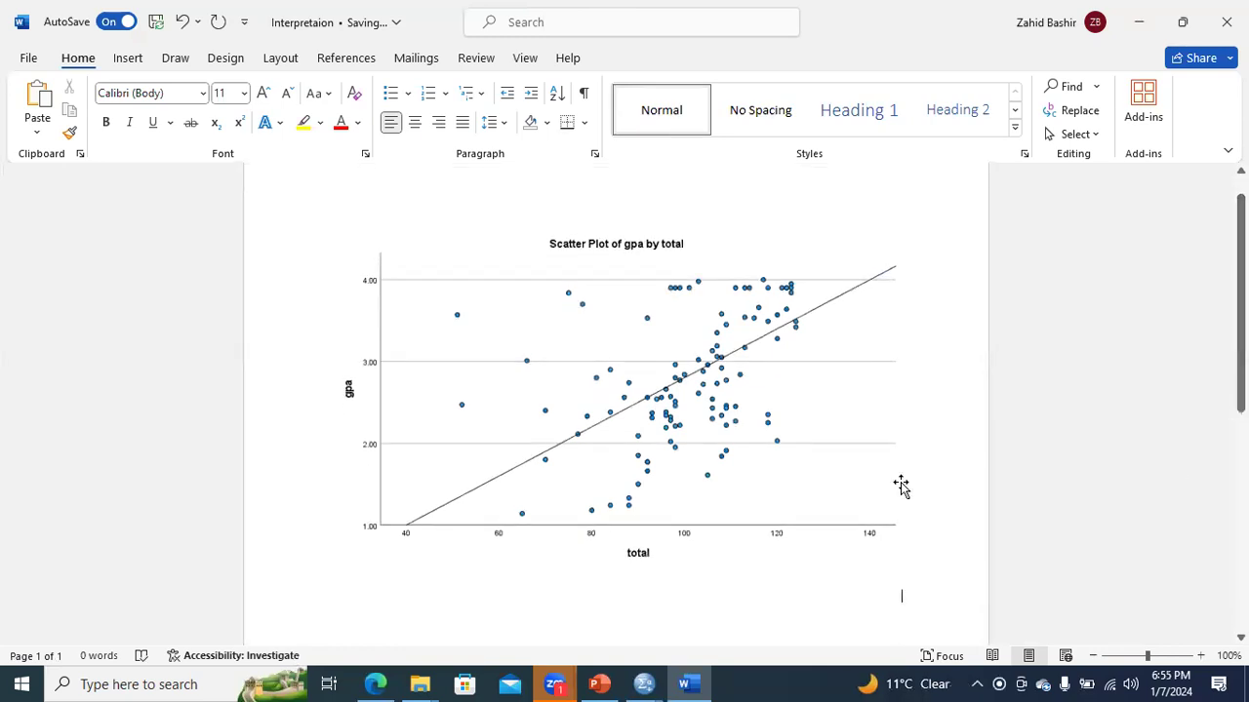
- Add the centred caption "Figure 1: Scatter Diagram of GPA and Total Marks" below the chart, correcting the misspelled "Diagrame"
{"action": "key", "text": "ctrl+j"}
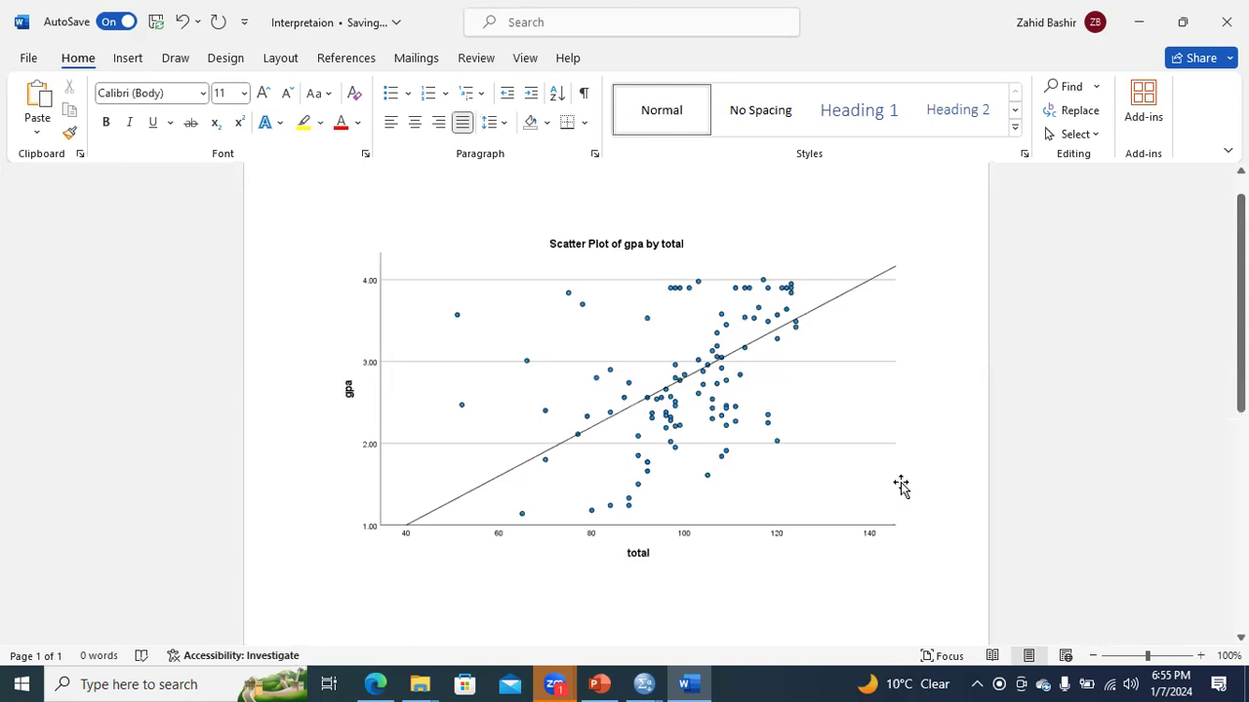
{"action": "type", "text": "Fi"}
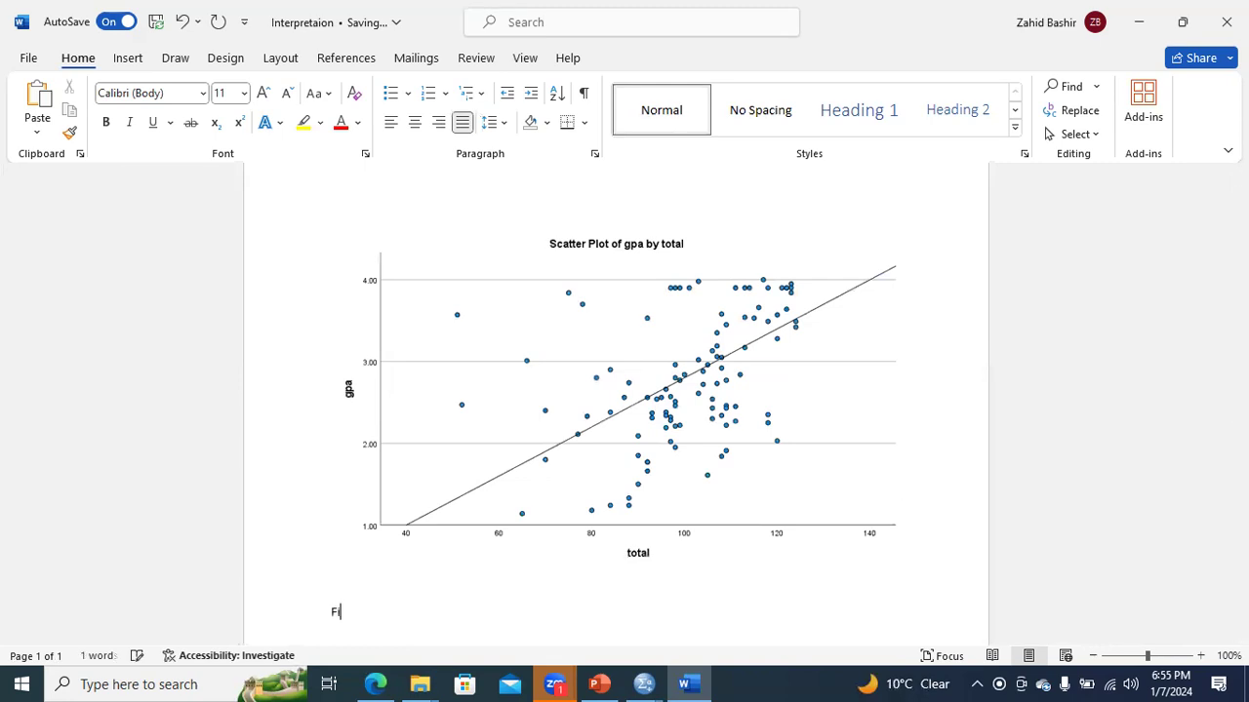
{"action": "type", "text": "gure 1:"}
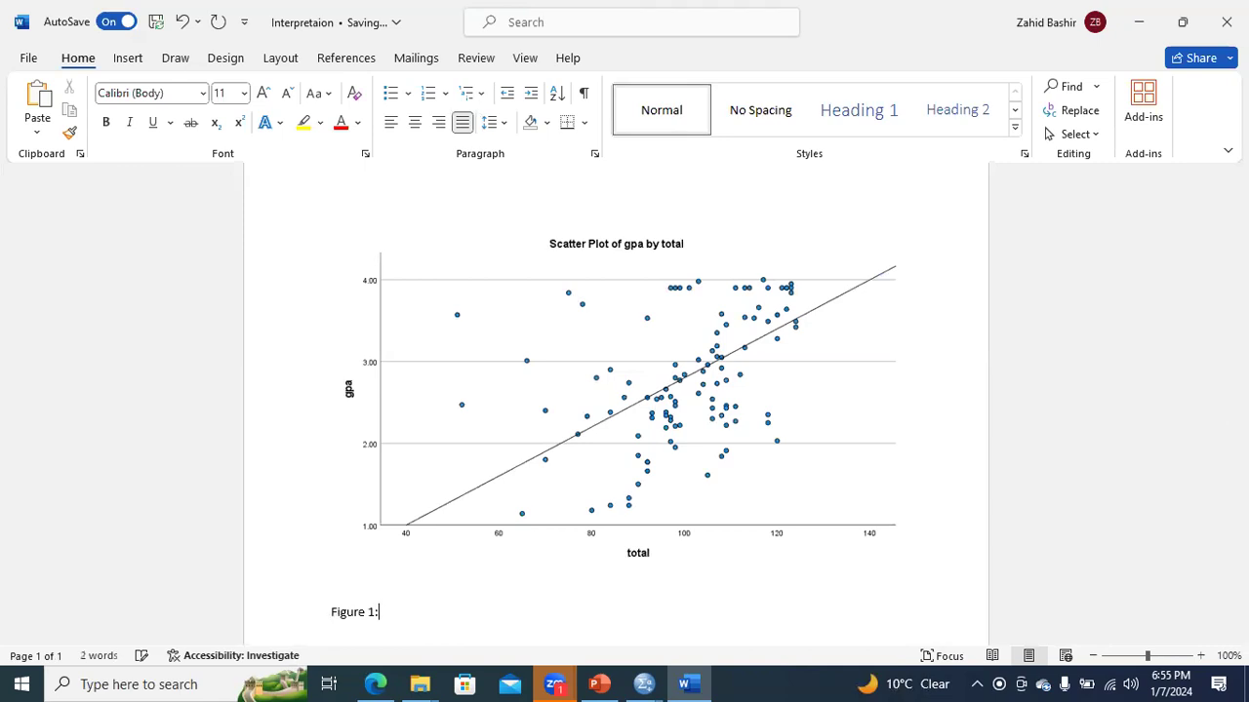
{"action": "type", "text": " Scatter Diagrame of GPA"}
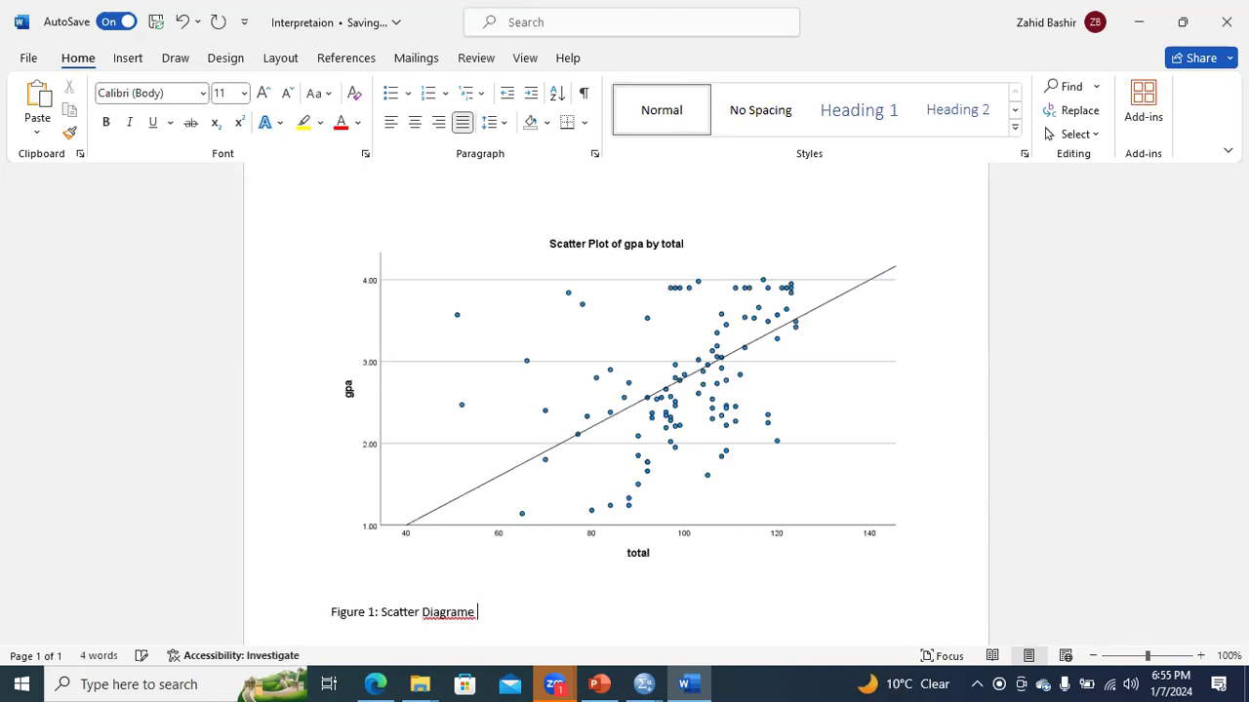
{"action": "type", "text": " and Total Marks"}
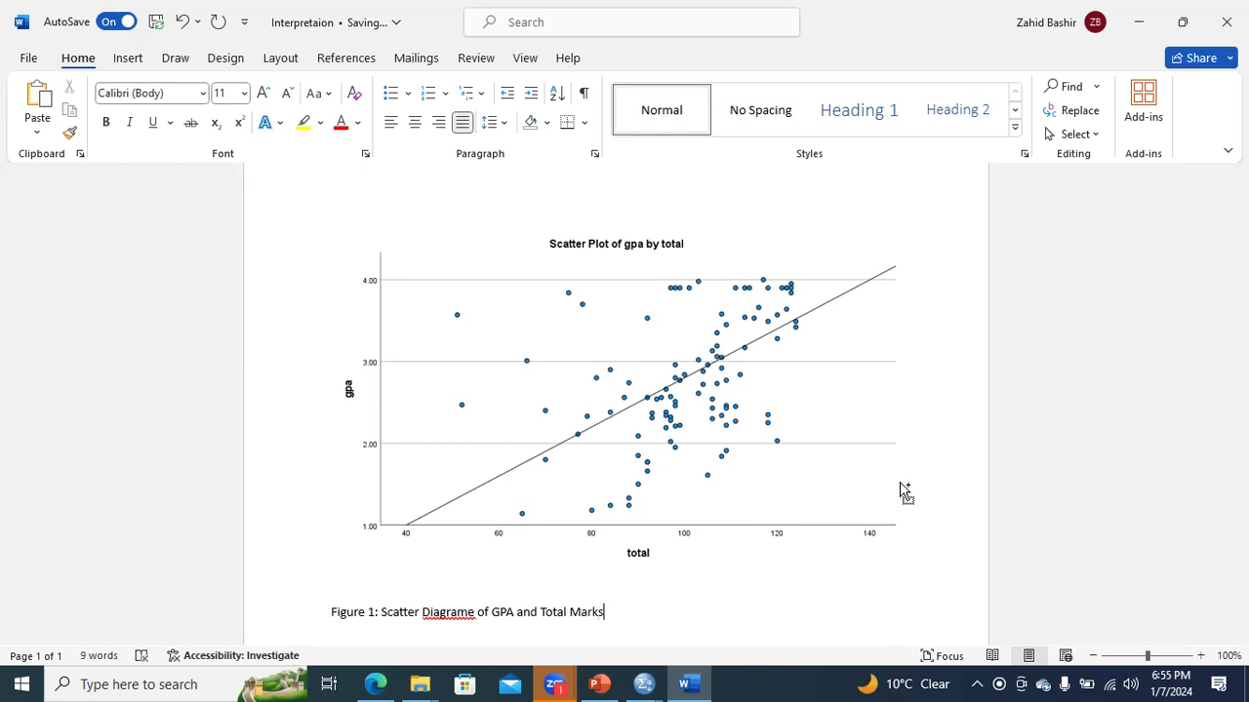
{"action": "key", "text": "ctrl+e"}
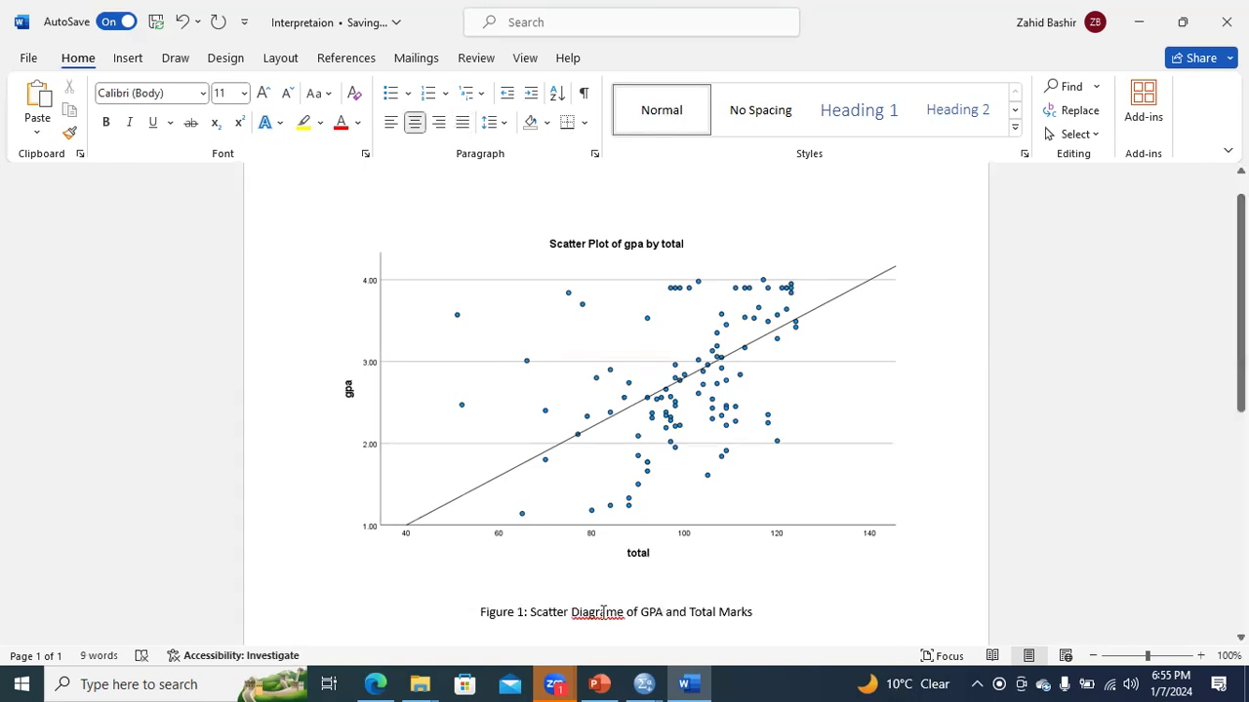
{"action": "right_click", "coordinate": [603, 613]}
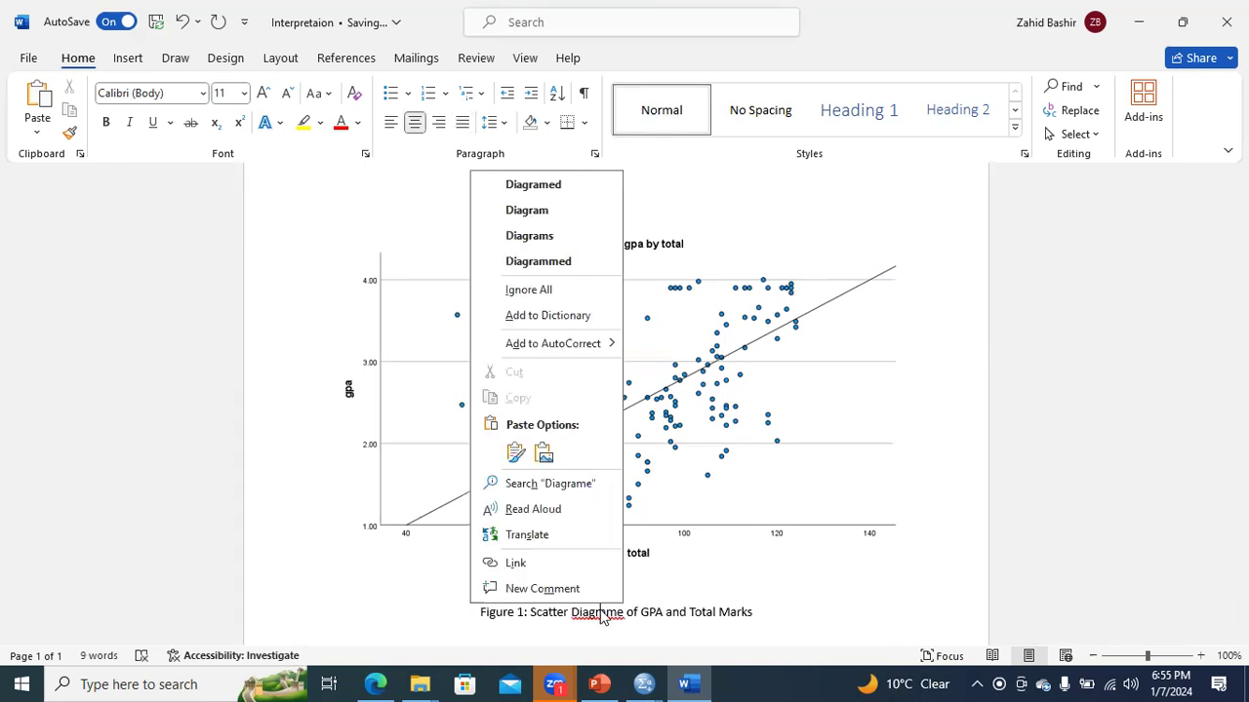
{"action": "left_click", "coordinate": [551, 214]}
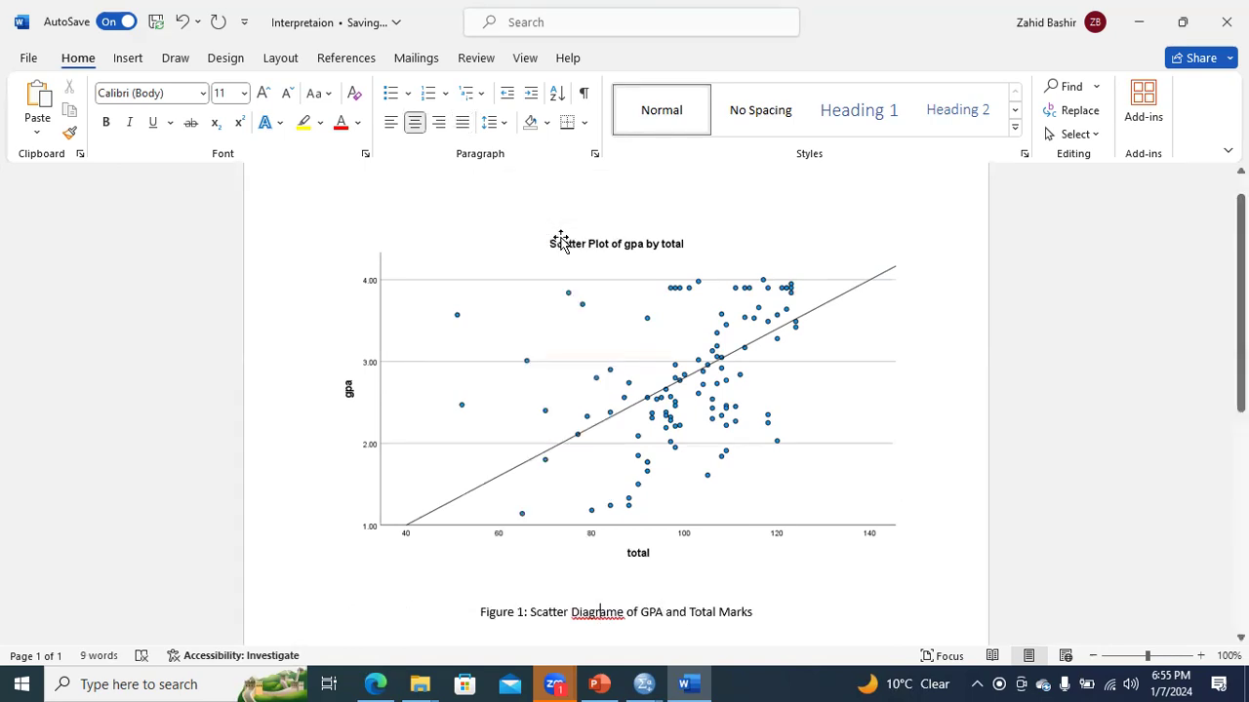
- Below the caption, start a left-aligned paragraph: "The figure 1 indicates a positive and linear relationship between gpa and total marks."
{"action": "left_click", "coordinate": [766, 617]}
{"action": "key", "text": "Return"}
{"action": "key", "text": "ctrl+l"}
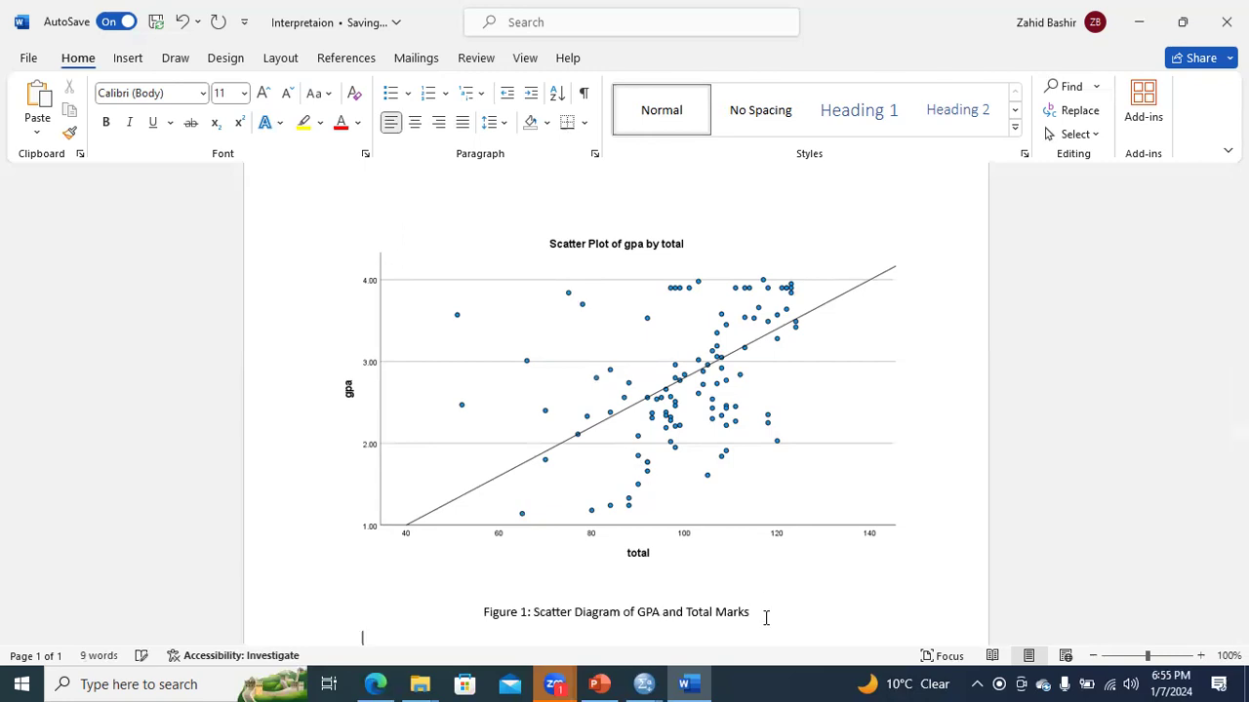
{"action": "type", "text": "The figure 1 in"}
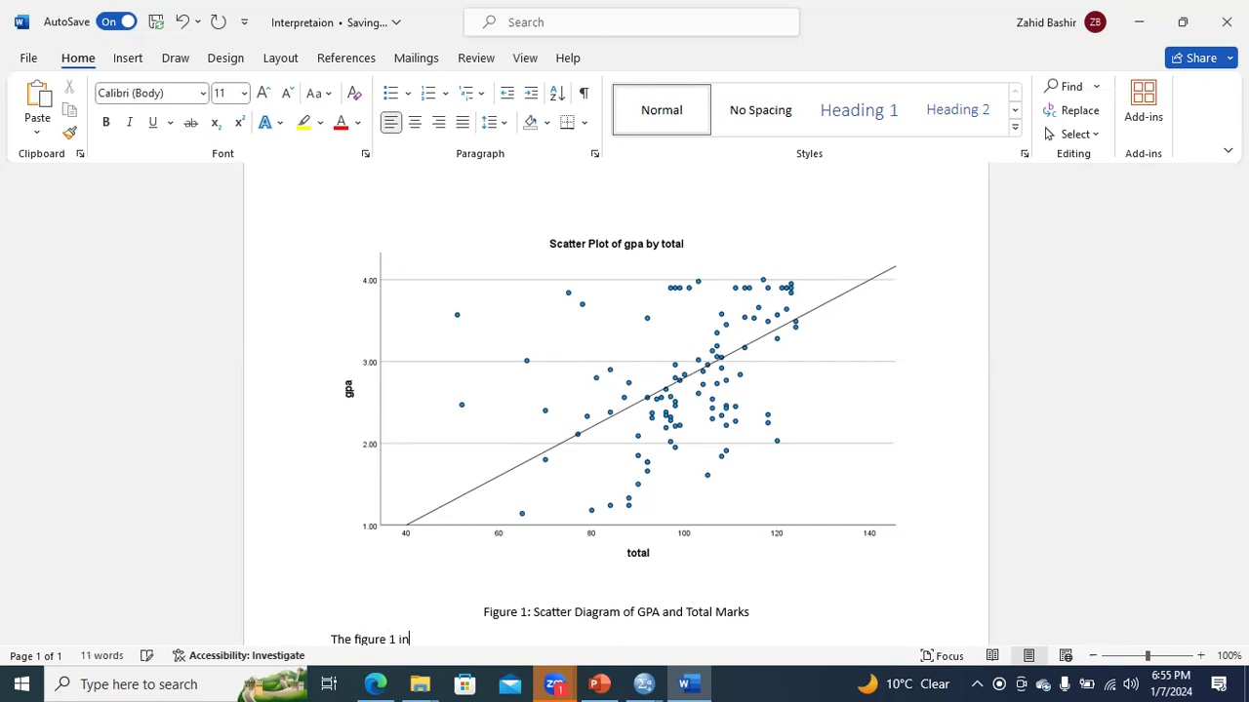
{"action": "type", "text": "dicates a positive and li"}
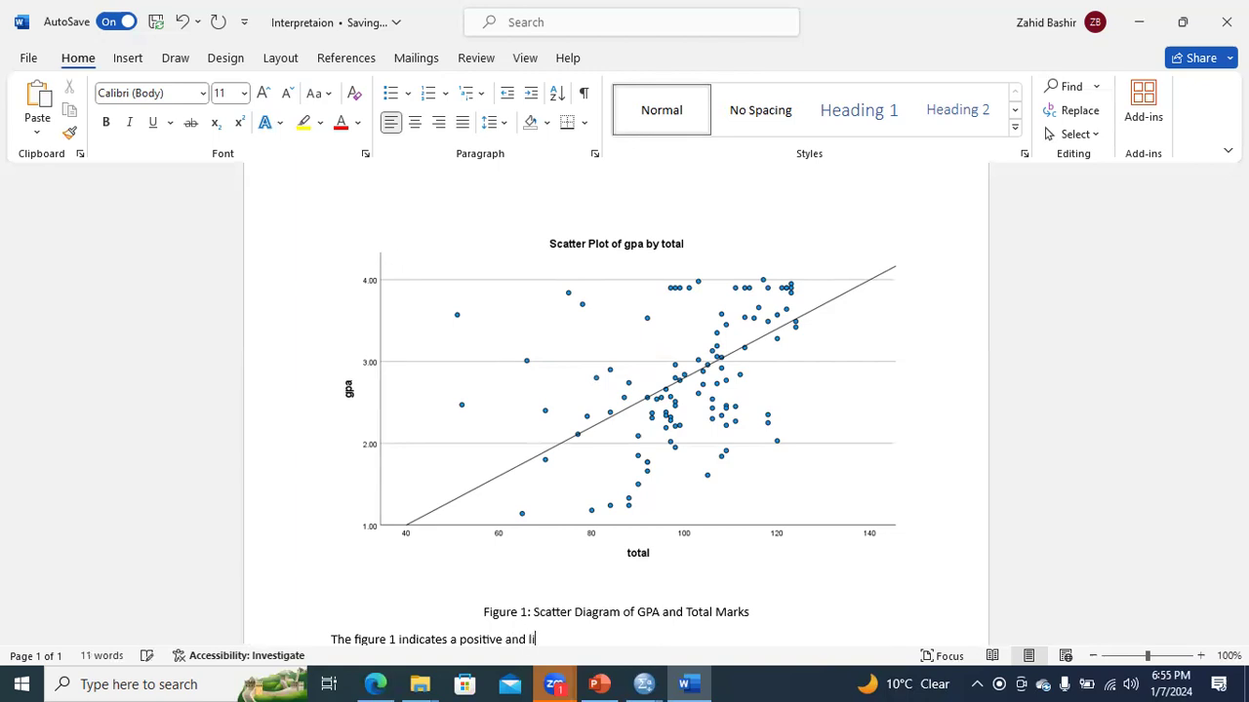
{"action": "type", "text": "near relationship between gpa"}
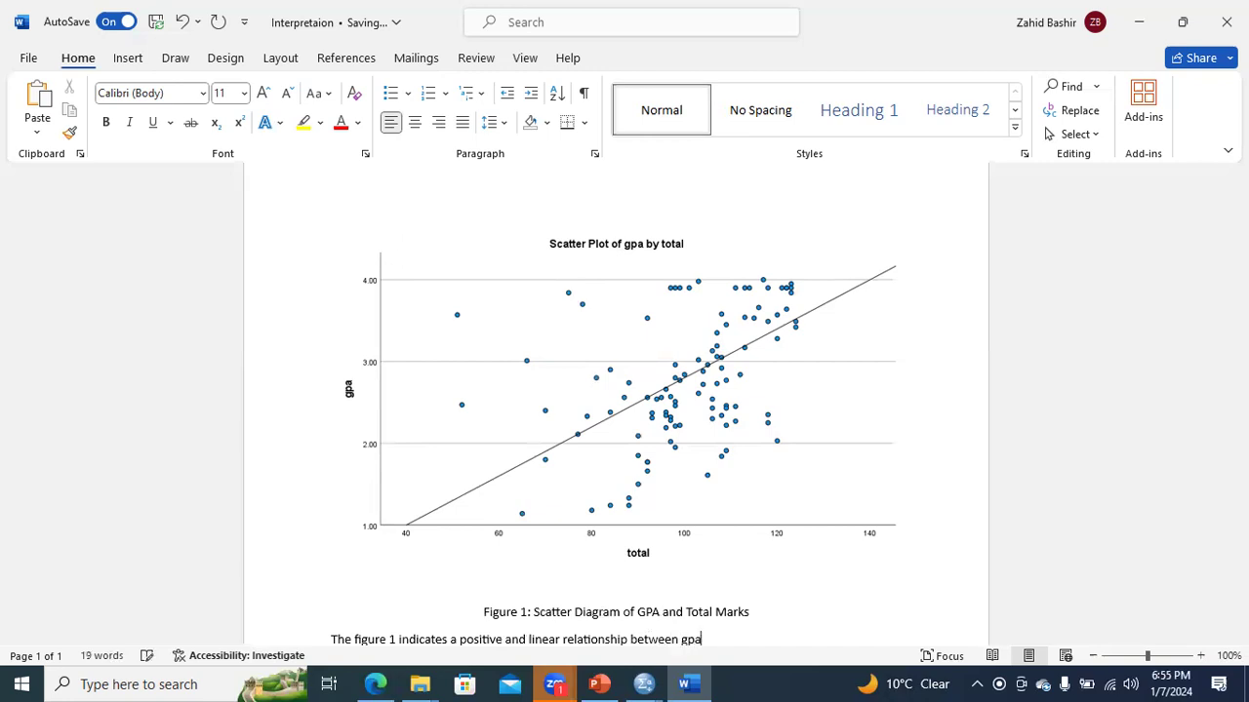
{"action": "type", "text": " and total marks. Therefore, we ne"}
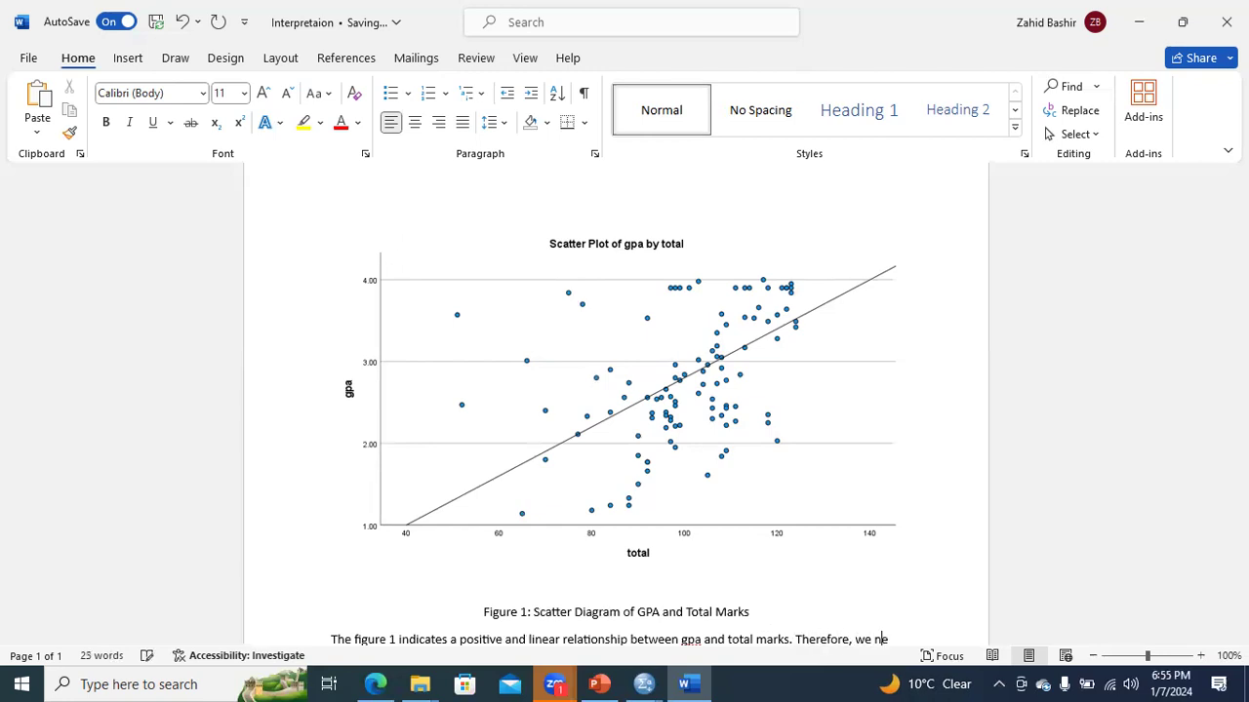
{"action": "type", "text": "ed to an"}
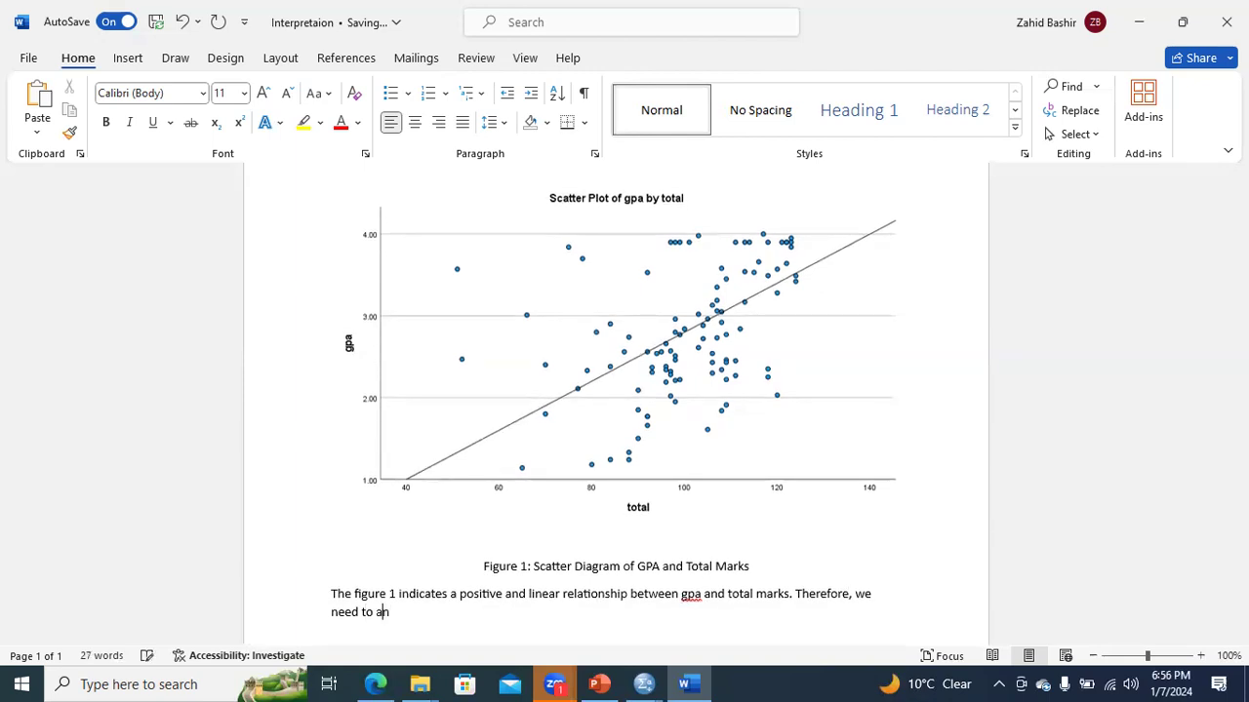
{"action": "type", "text": "lyz"}
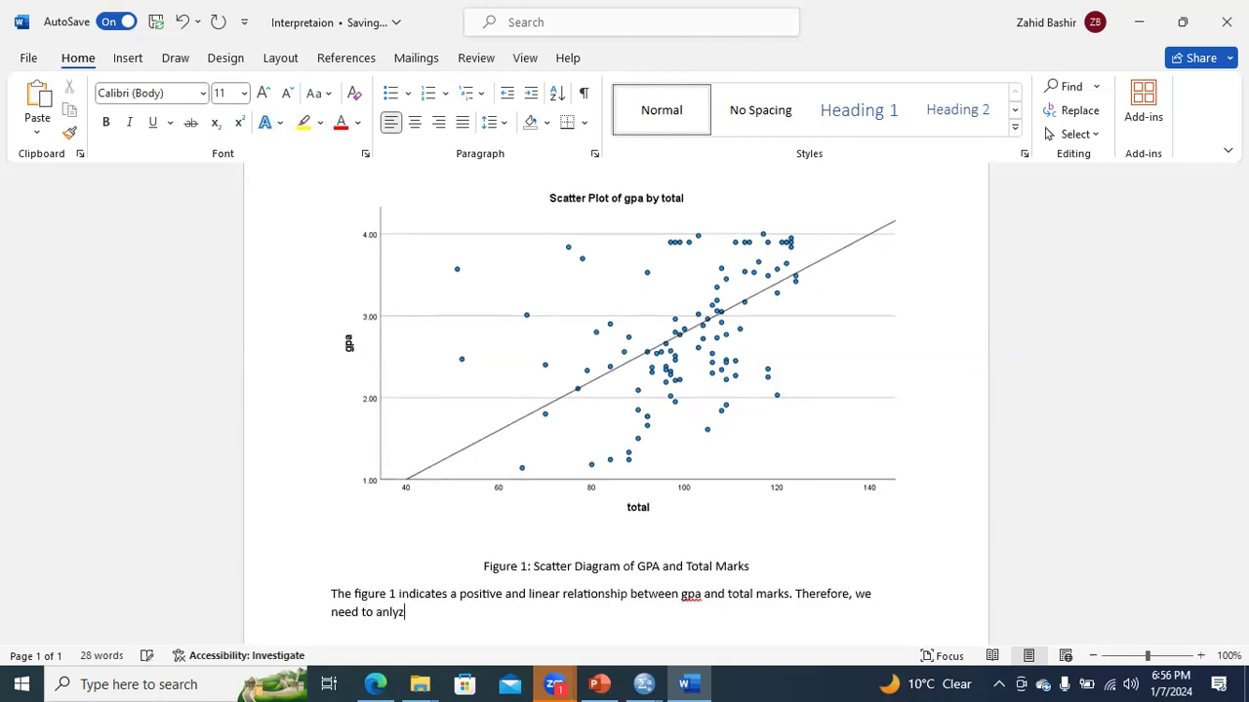
{"action": "type", "text": "e the correlation "}
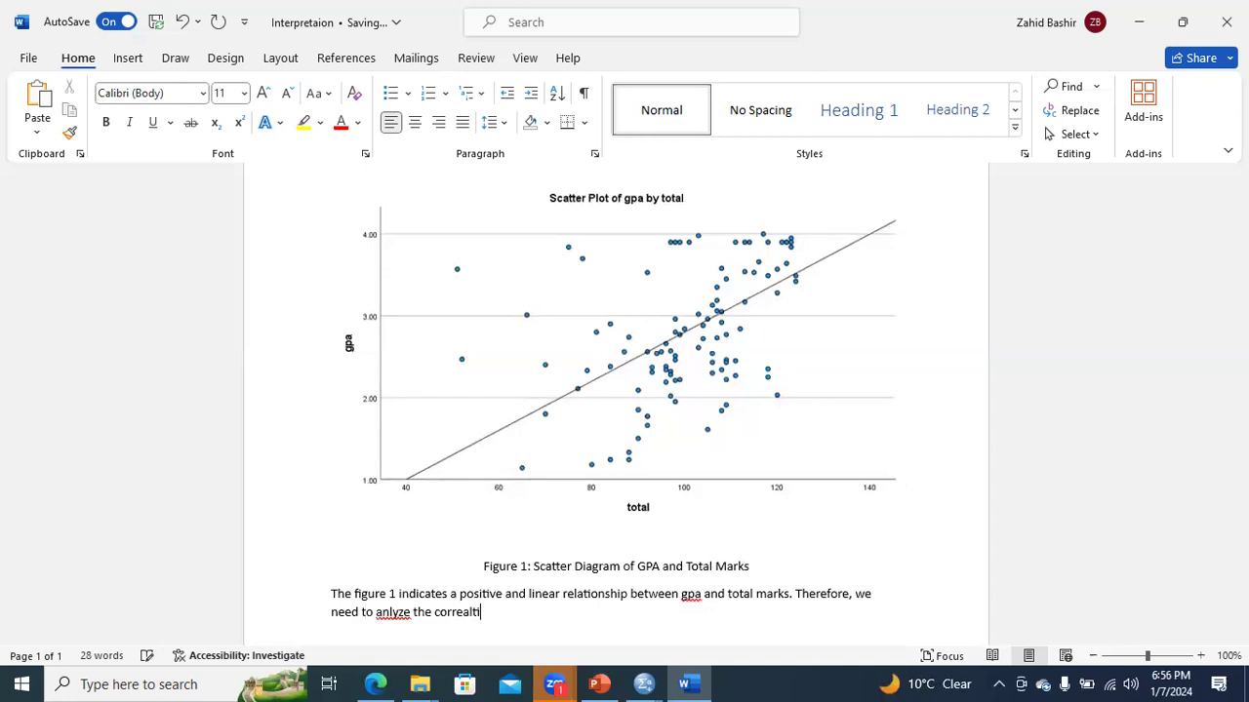
{"action": "type", "text": "coeff"}
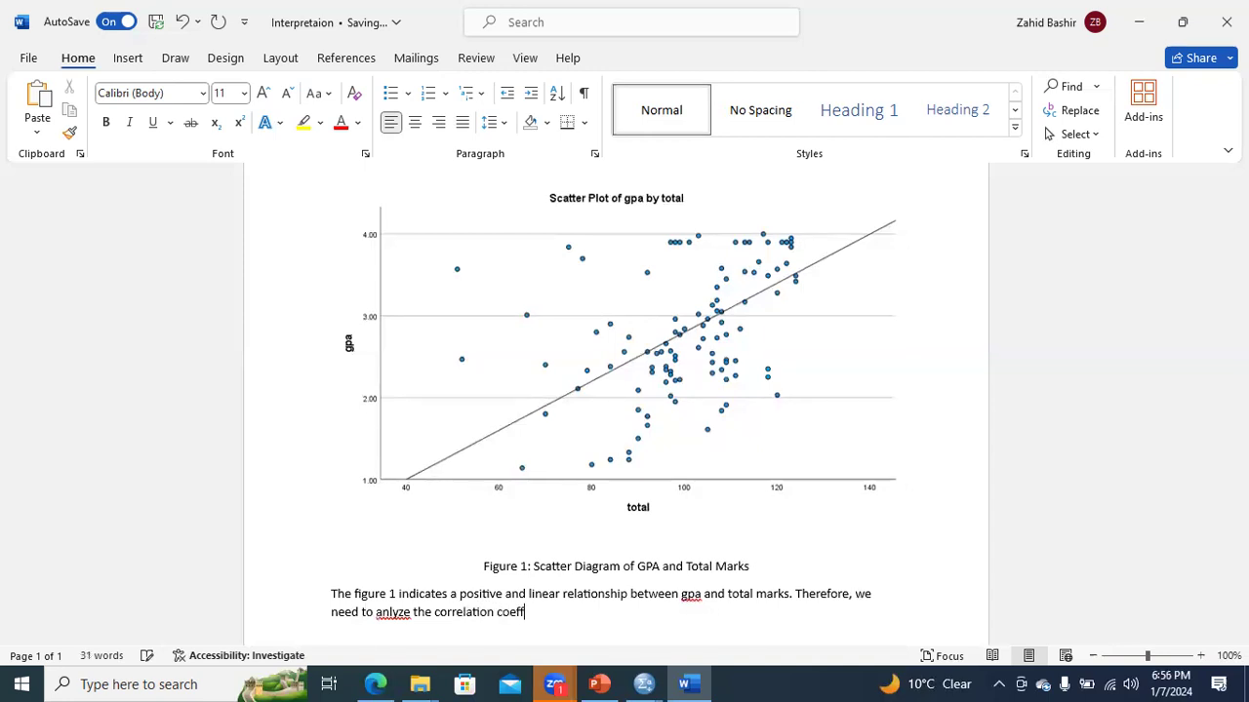
{"action": "type", "text": "icient using "}
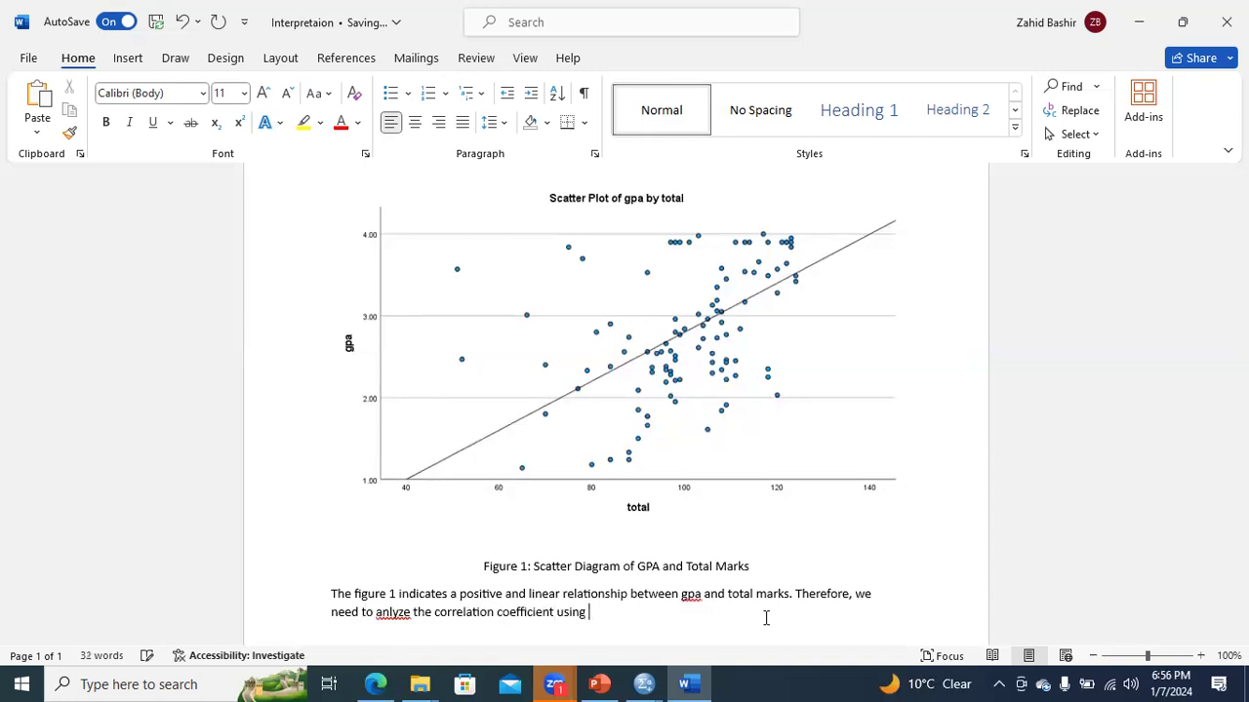
{"action": "type", "text": "Pearson Correlation method."}
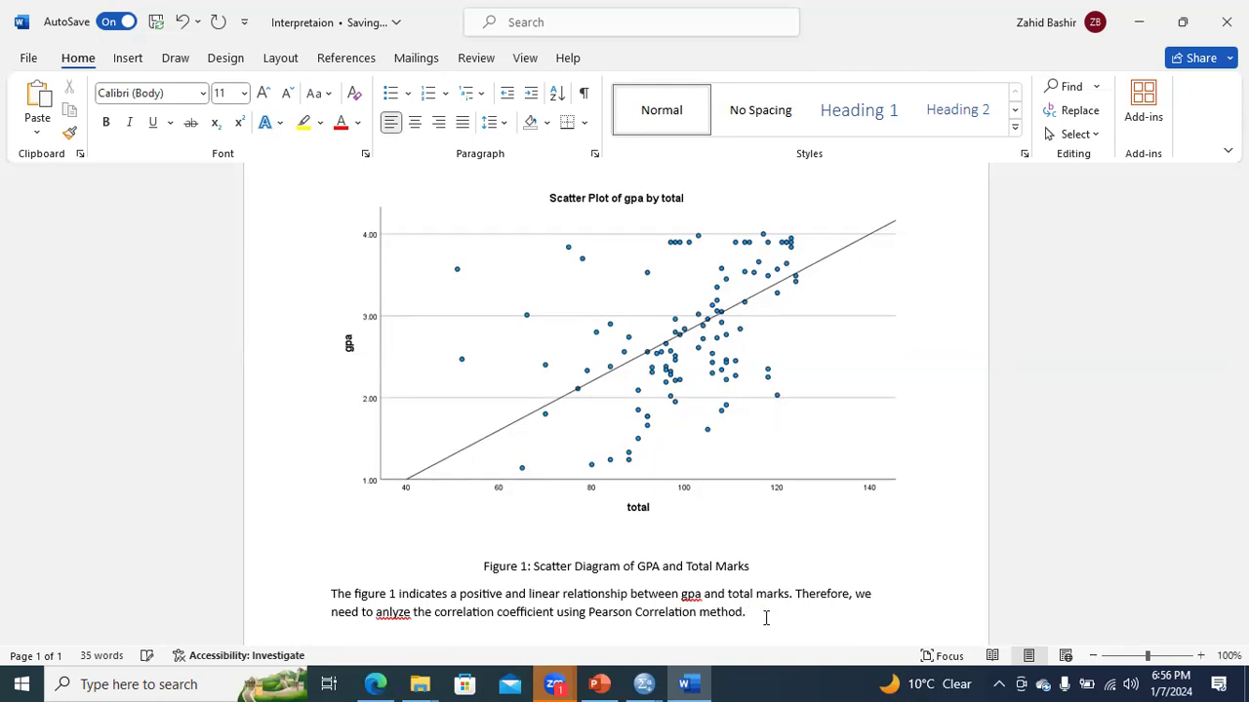
- Continue the paragraph with "Therefore, we need to anlyze the correlation coefficient using Pearson Correlation method." and start a new line
{"action": "key", "text": "Return"}
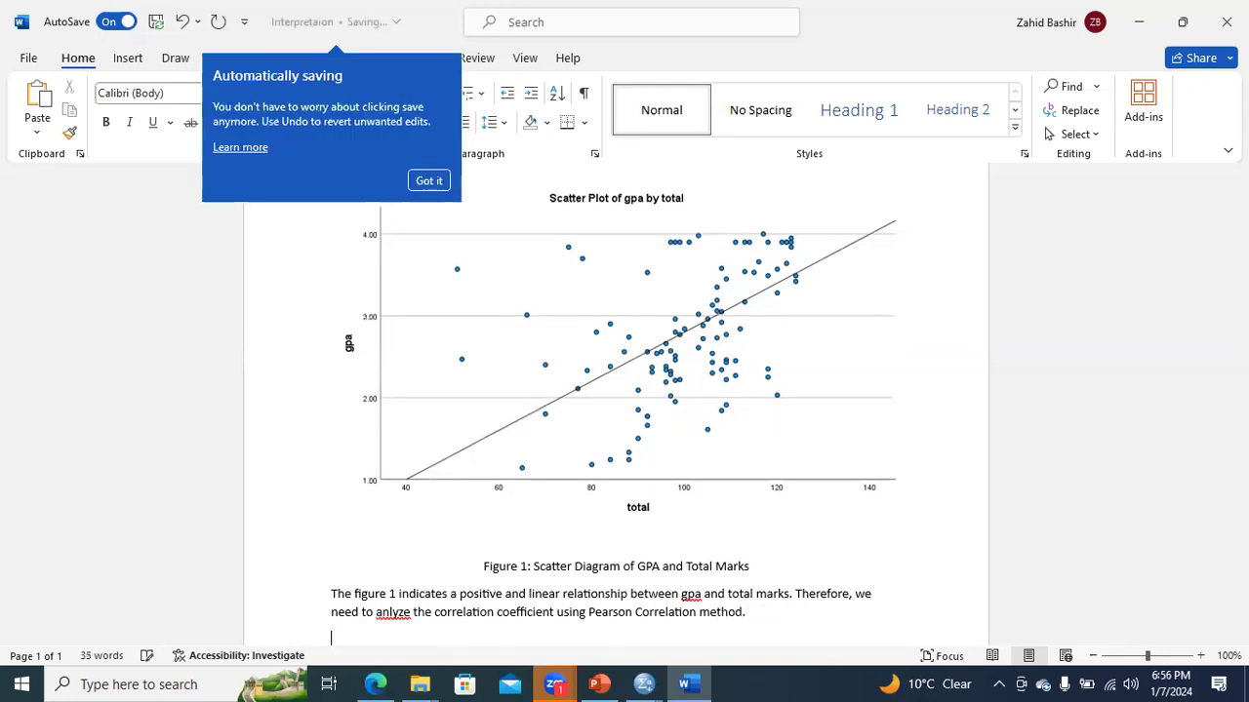
- Switch to the SPSS Chart Editor showing the scatter plot and close it
{"action": "left_click", "coordinate": [643, 684]}
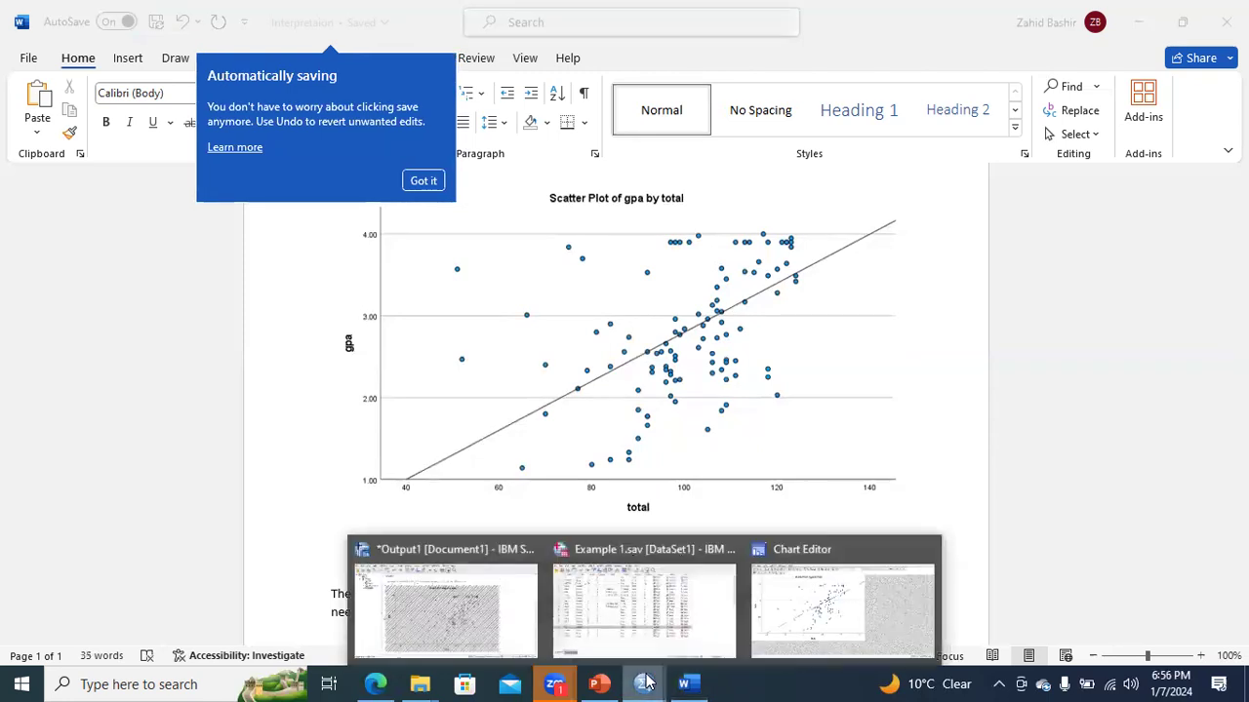
{"action": "left_click", "coordinate": [792, 610]}
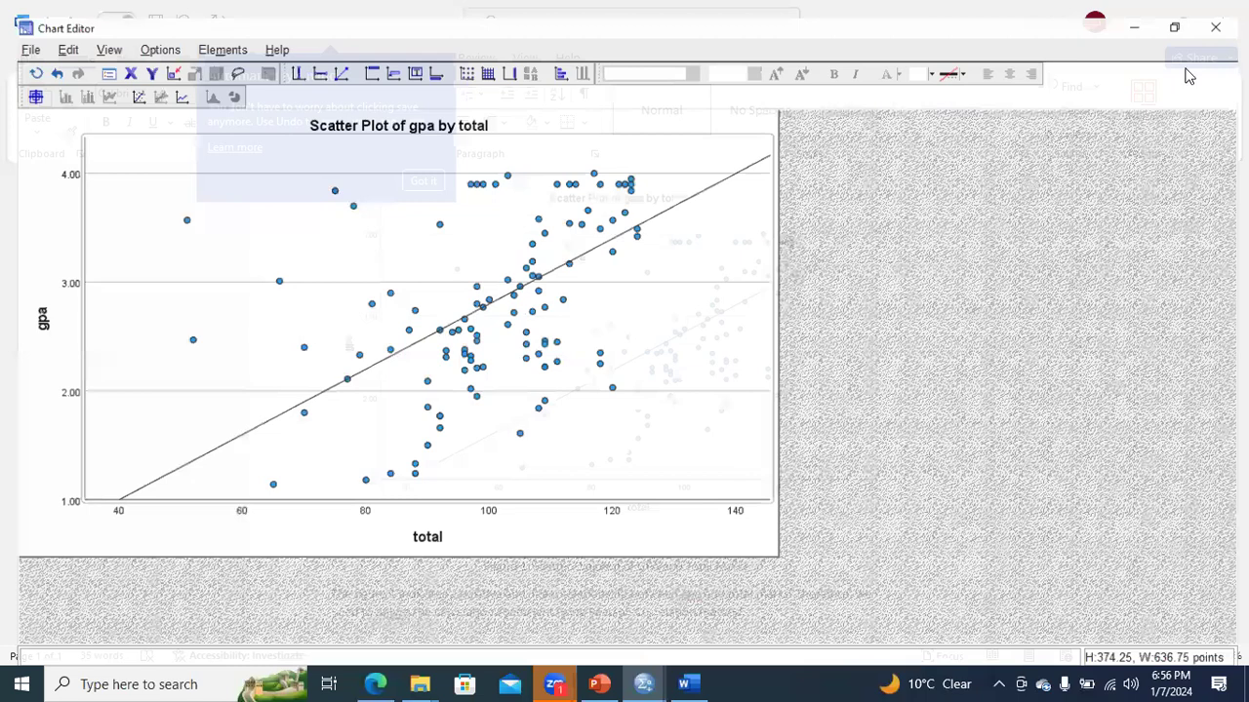
{"action": "left_click", "coordinate": [1225, 10]}
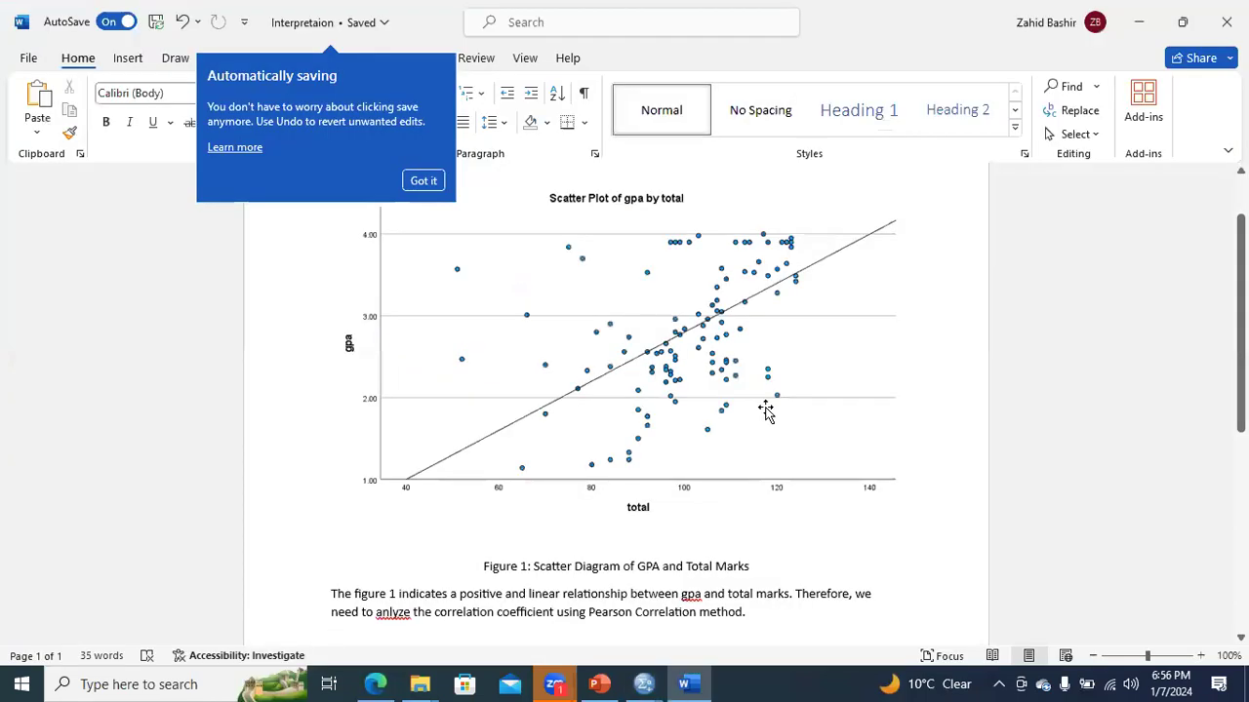
- Switch to the Example 1.sav dataset in the SPSS Data Editor and open the Bivariate Correlations dialog
{"action": "mouse_move", "coordinate": [644, 684]}
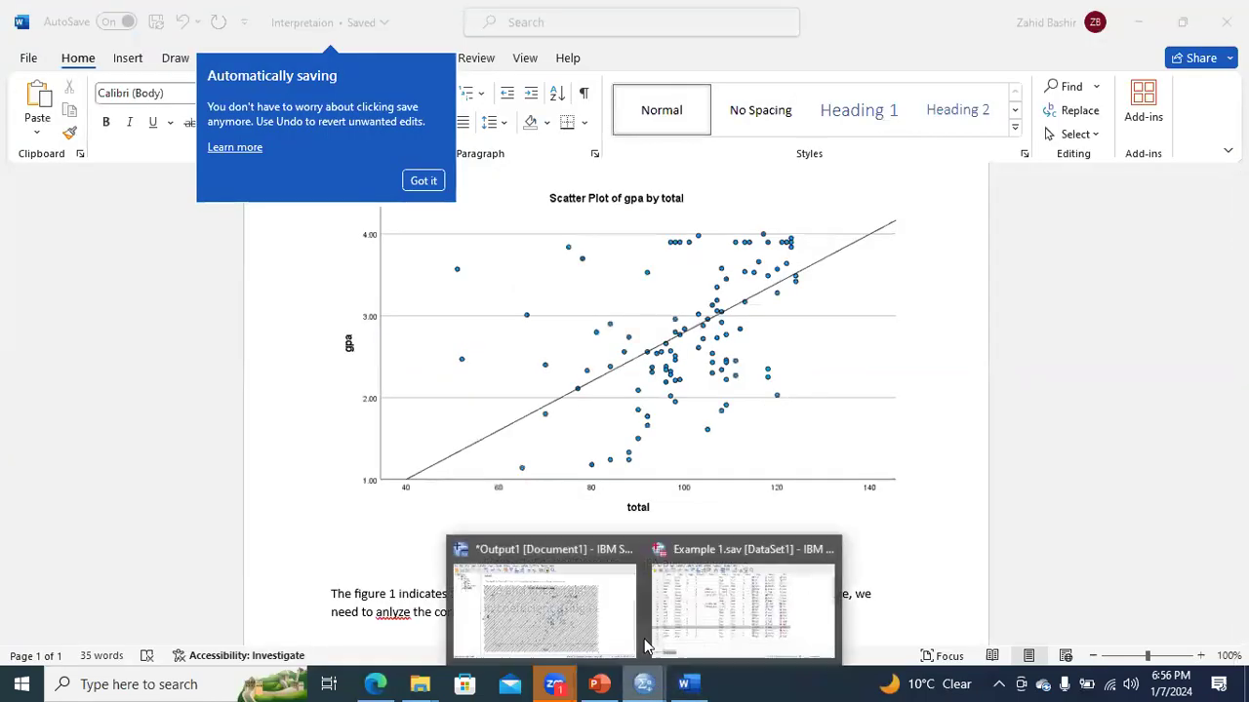
{"action": "left_click", "coordinate": [677, 606]}
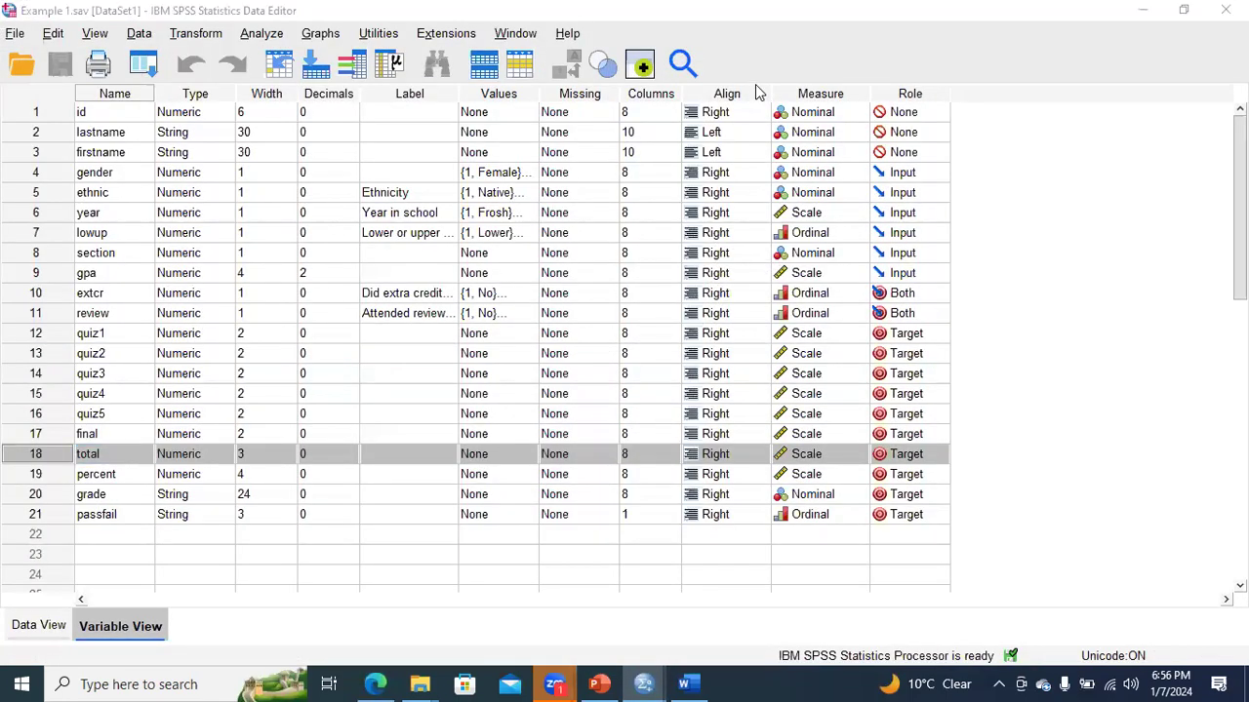
{"action": "left_click", "coordinate": [267, 37]}
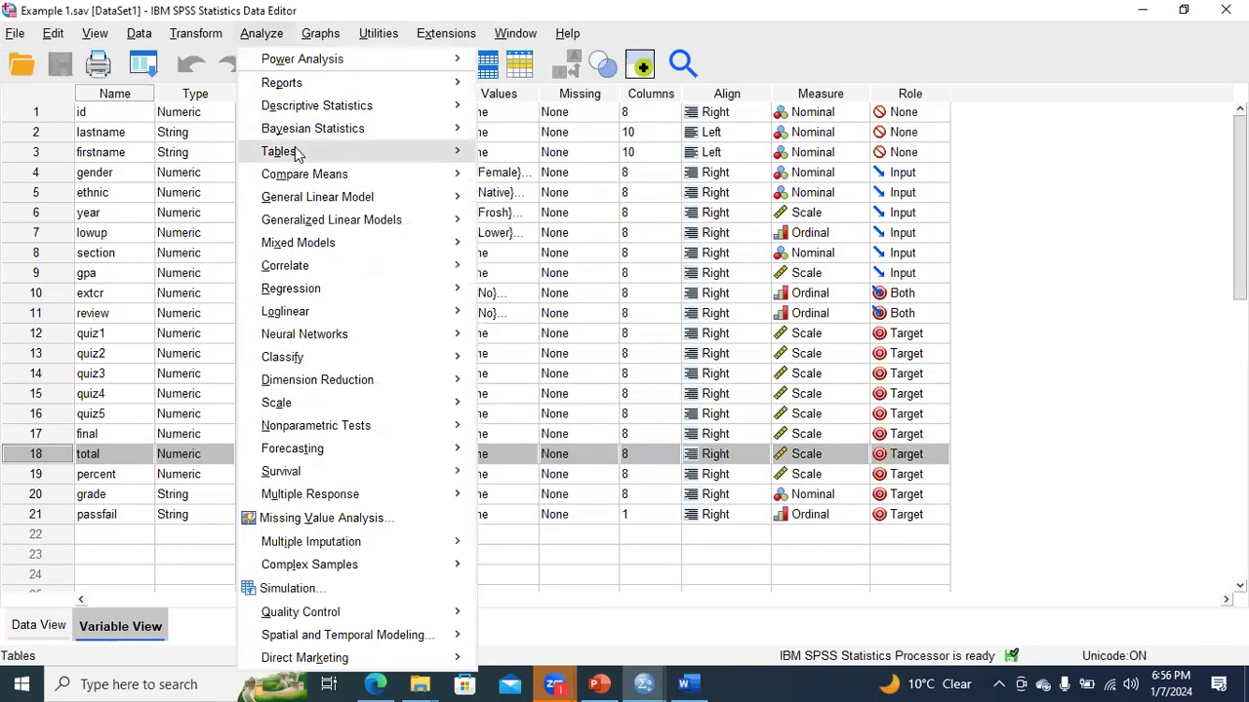
{"action": "mouse_move", "coordinate": [325, 272]}
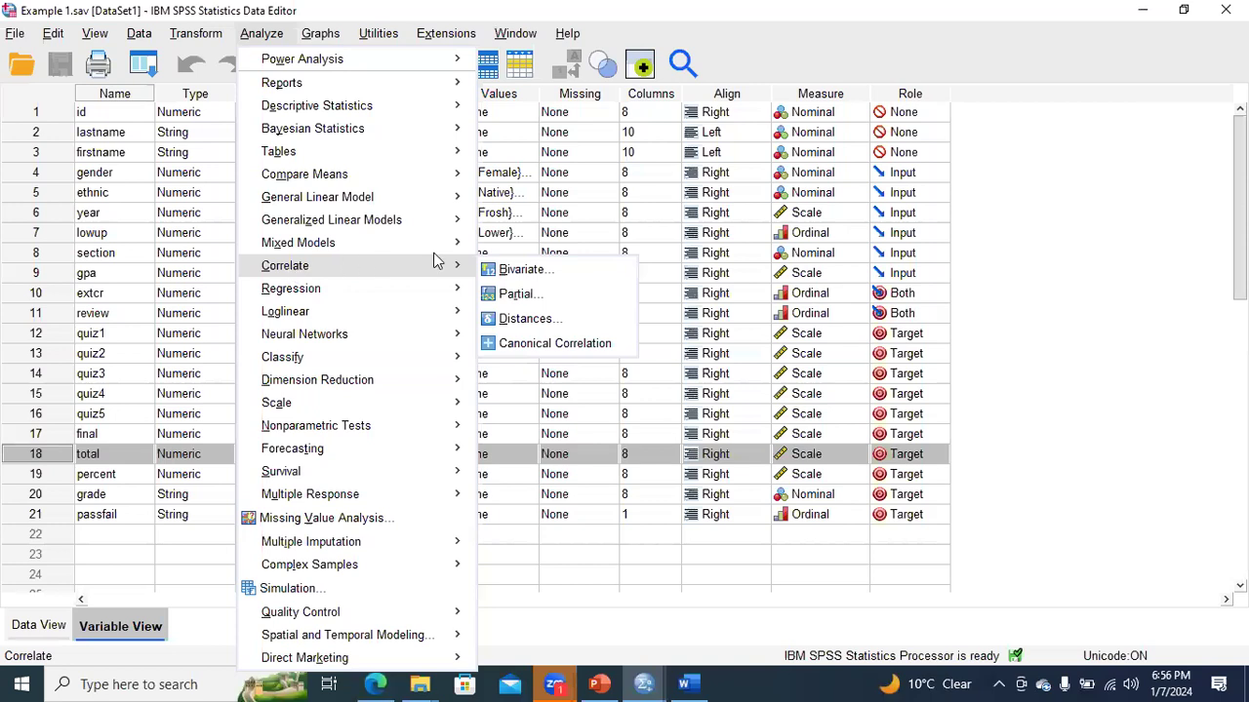
{"action": "left_click", "coordinate": [517, 270]}
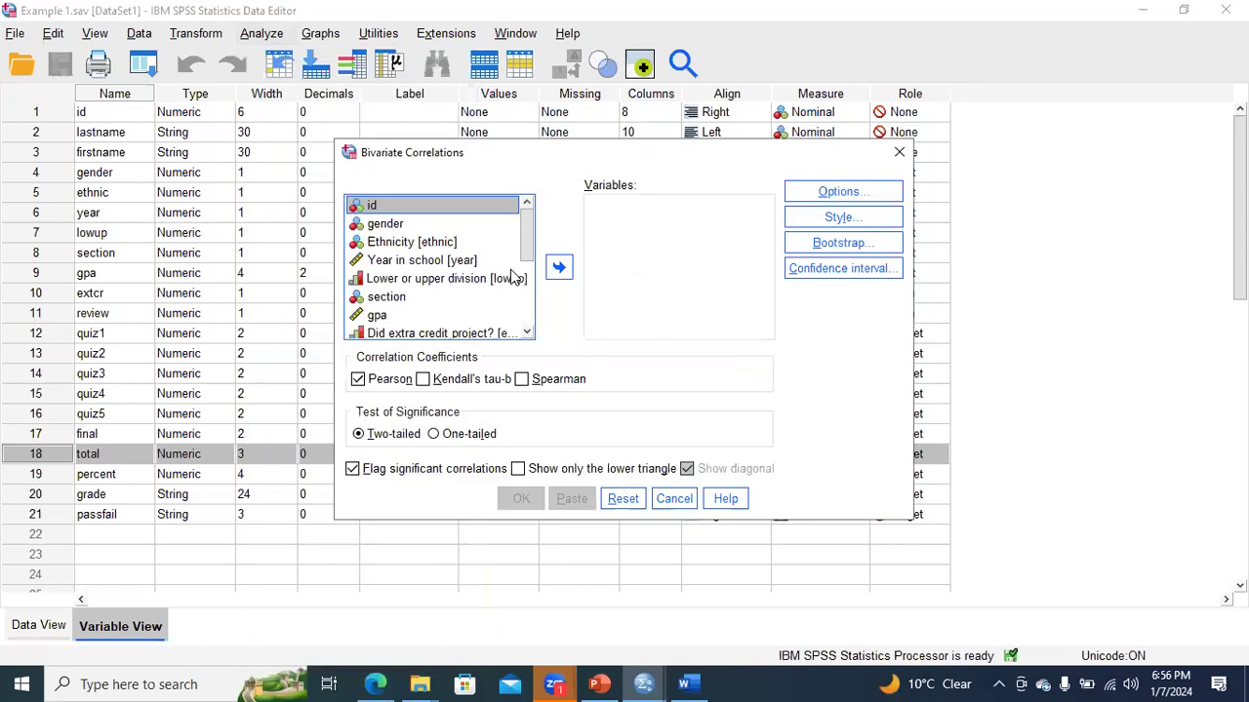
- Add gpa and total as the variables and run the two-tailed Pearson correlation with significant correlations flagged
{"action": "scroll", "coordinate": [400, 278], "scroll_direction": "down", "scroll_amount": 2}
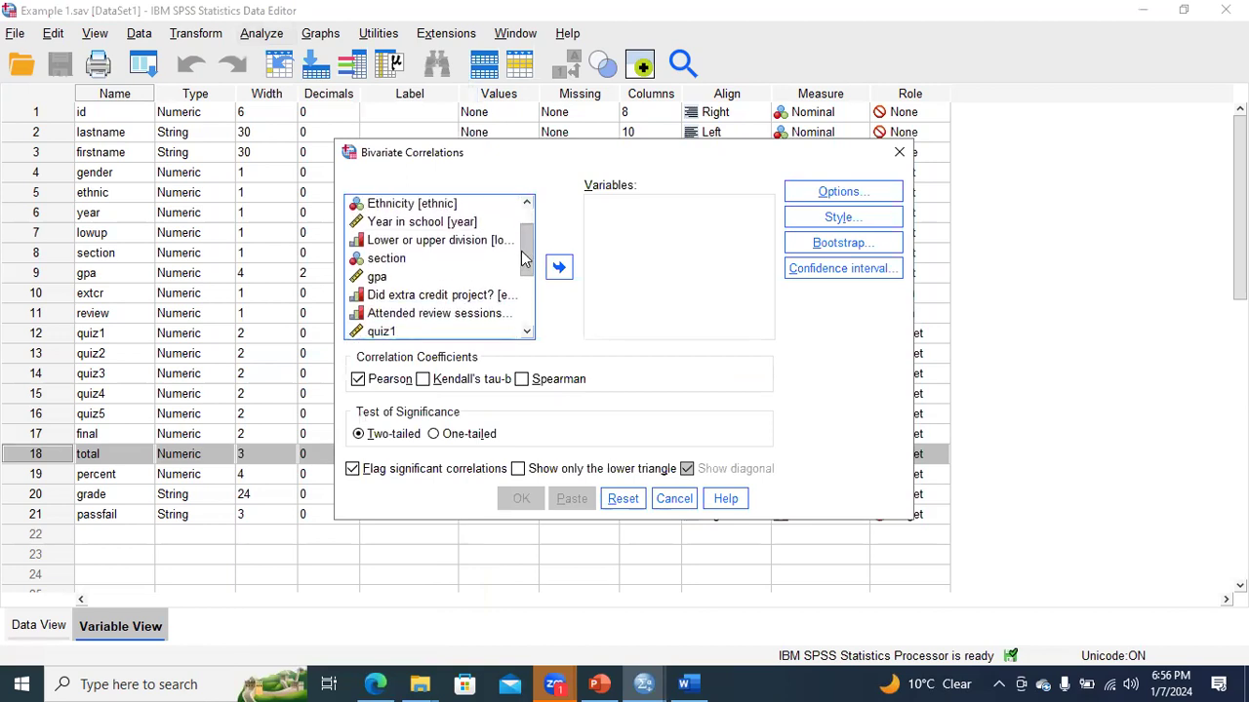
{"action": "left_click", "coordinate": [381, 274]}
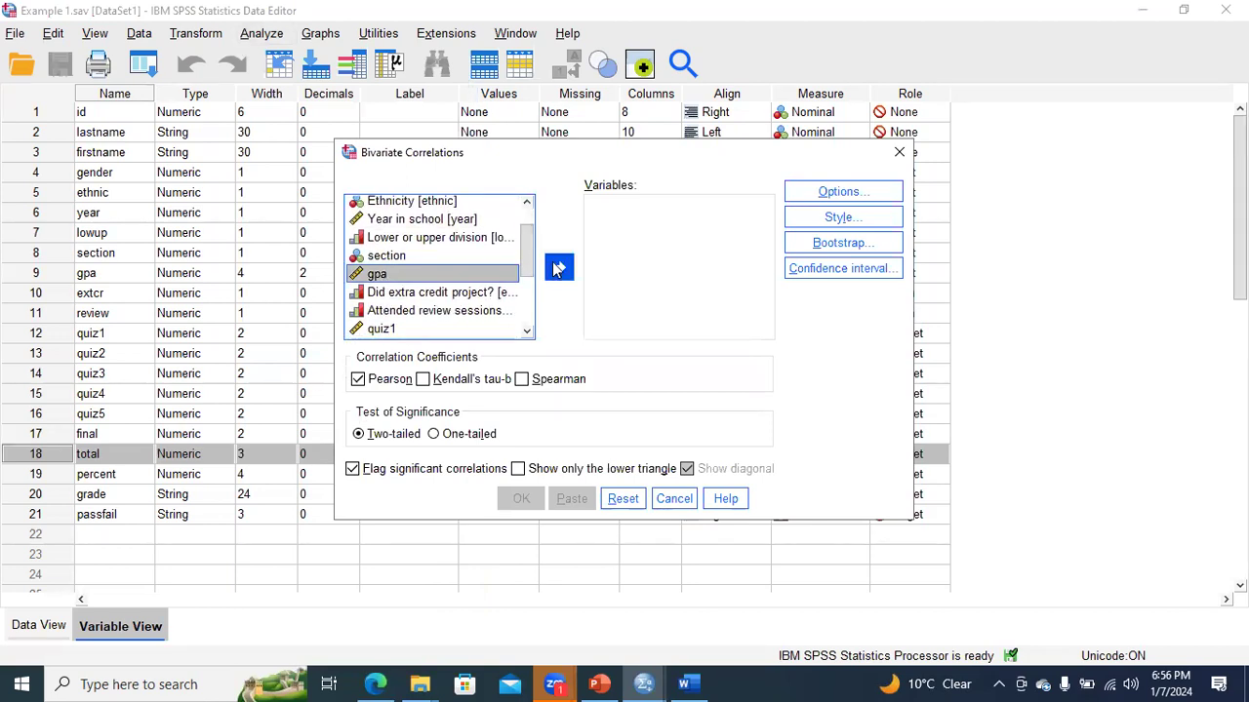
{"action": "left_click", "coordinate": [558, 267]}
{"action": "scroll", "coordinate": [531, 273], "scroll_direction": "down", "scroll_amount": 2}
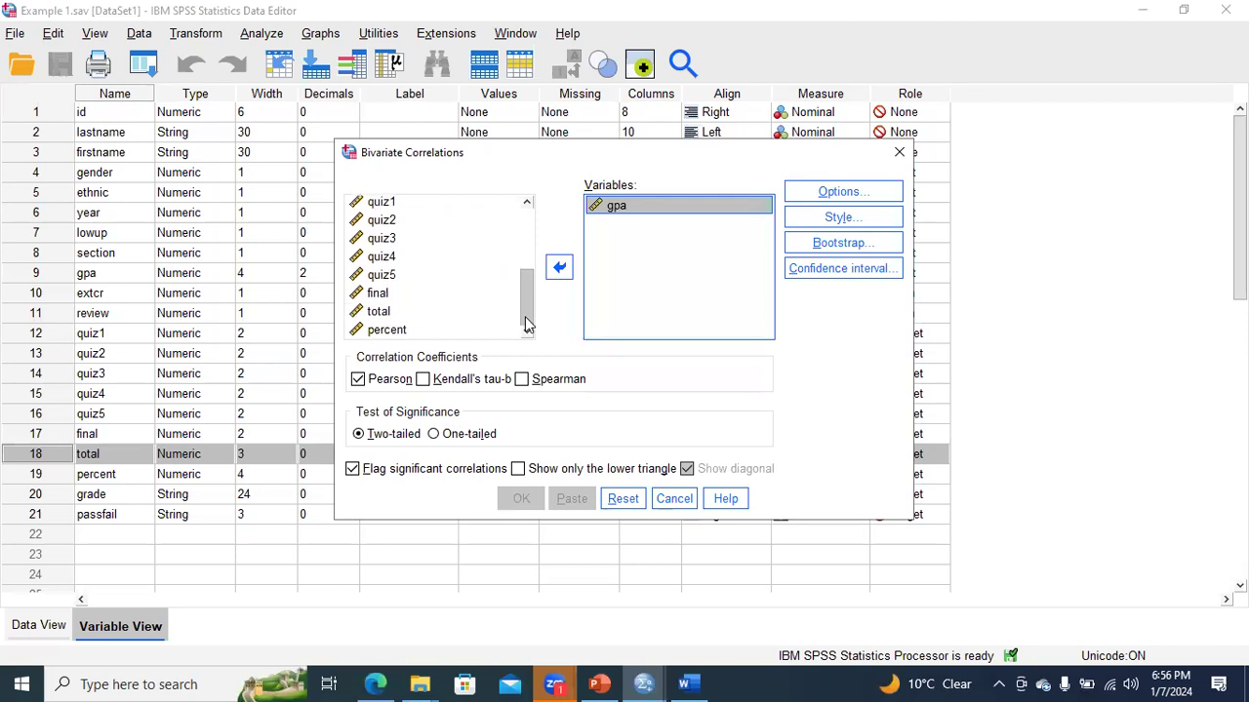
{"action": "left_click", "coordinate": [380, 312]}
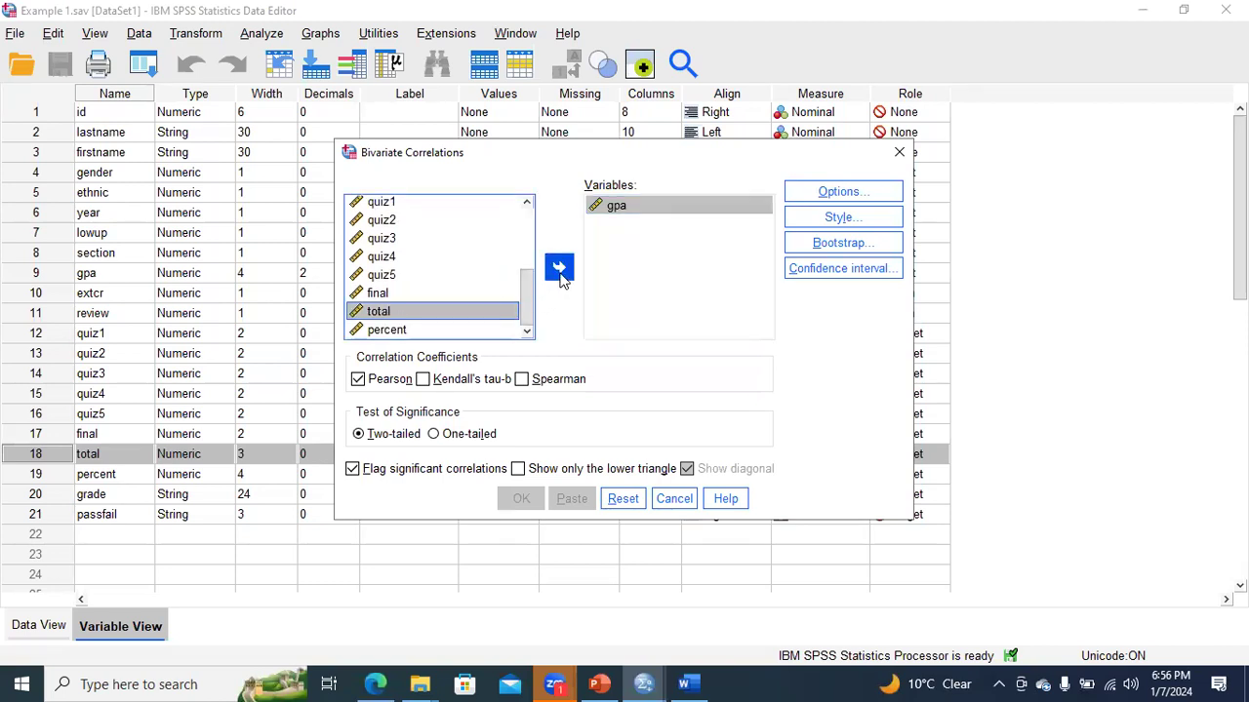
{"action": "left_click", "coordinate": [559, 267]}
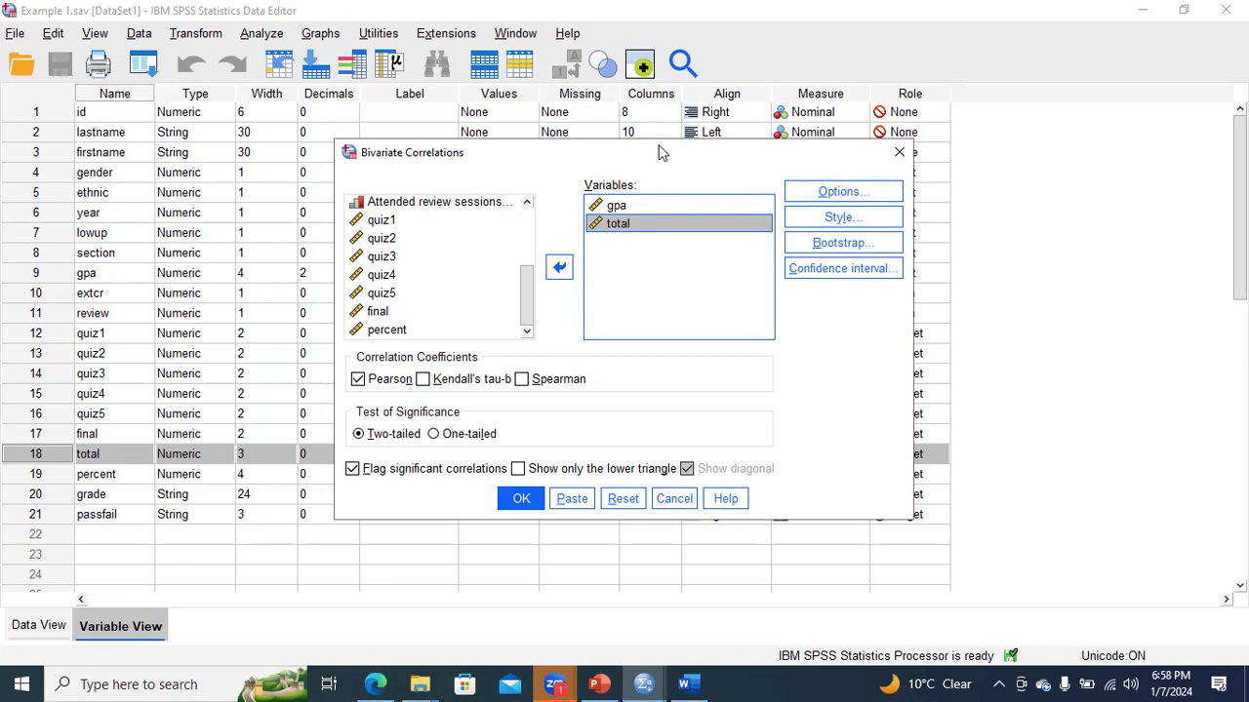
{"action": "left_click_drag", "start_coordinate": [659, 152], "coordinate": [641, 60]}
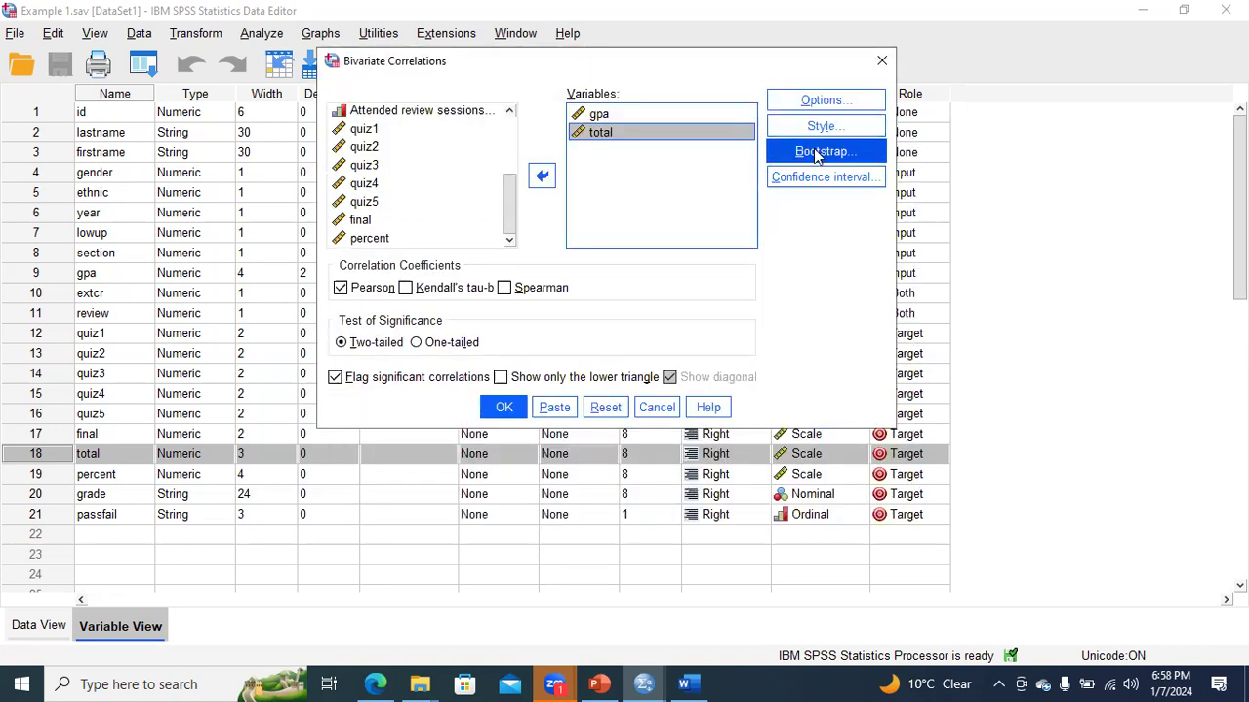
{"action": "left_click", "coordinate": [503, 409]}
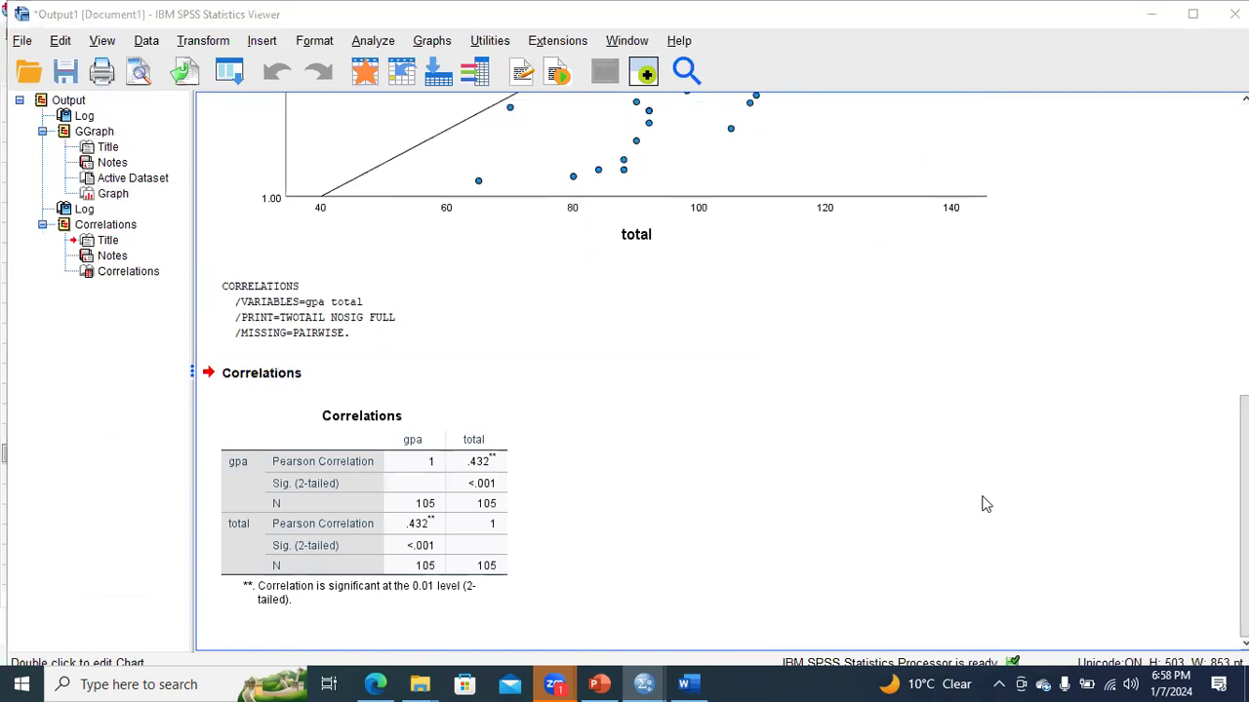
- Copy the Correlations table from the SPSS output and paste it below the interpretation paragraph in the Word document
{"action": "left_click", "coordinate": [397, 485]}
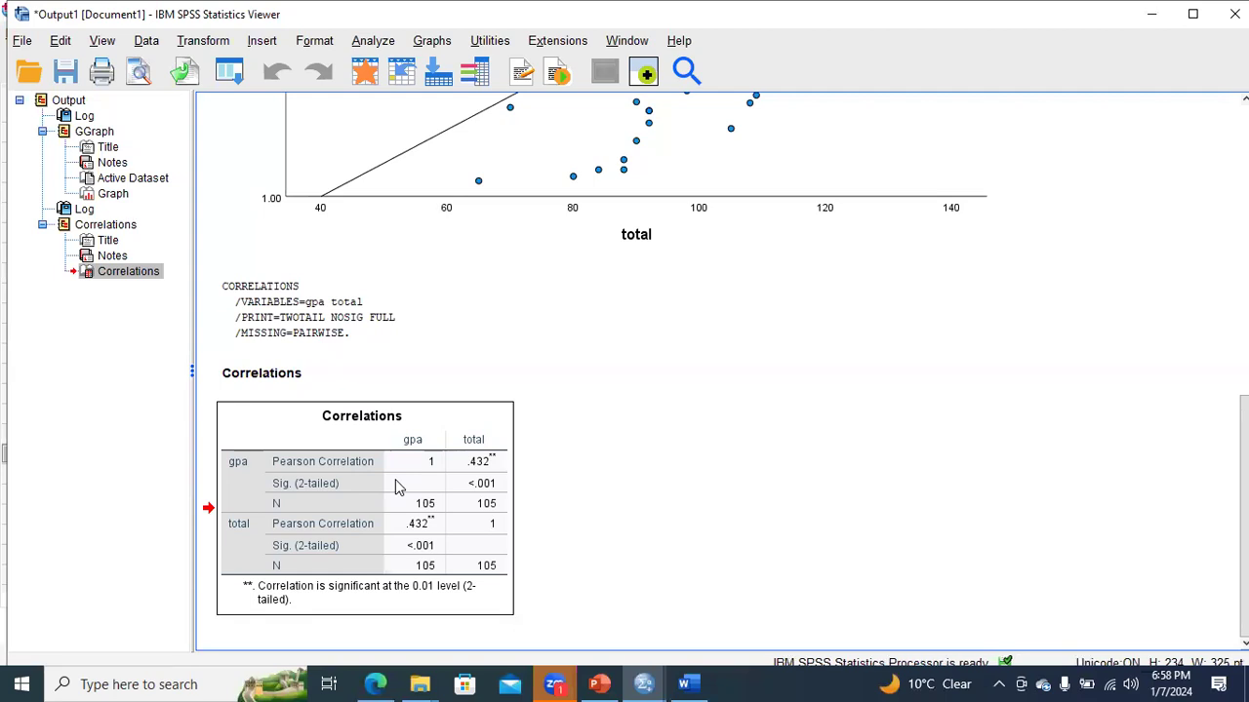
{"action": "right_click", "coordinate": [396, 482]}
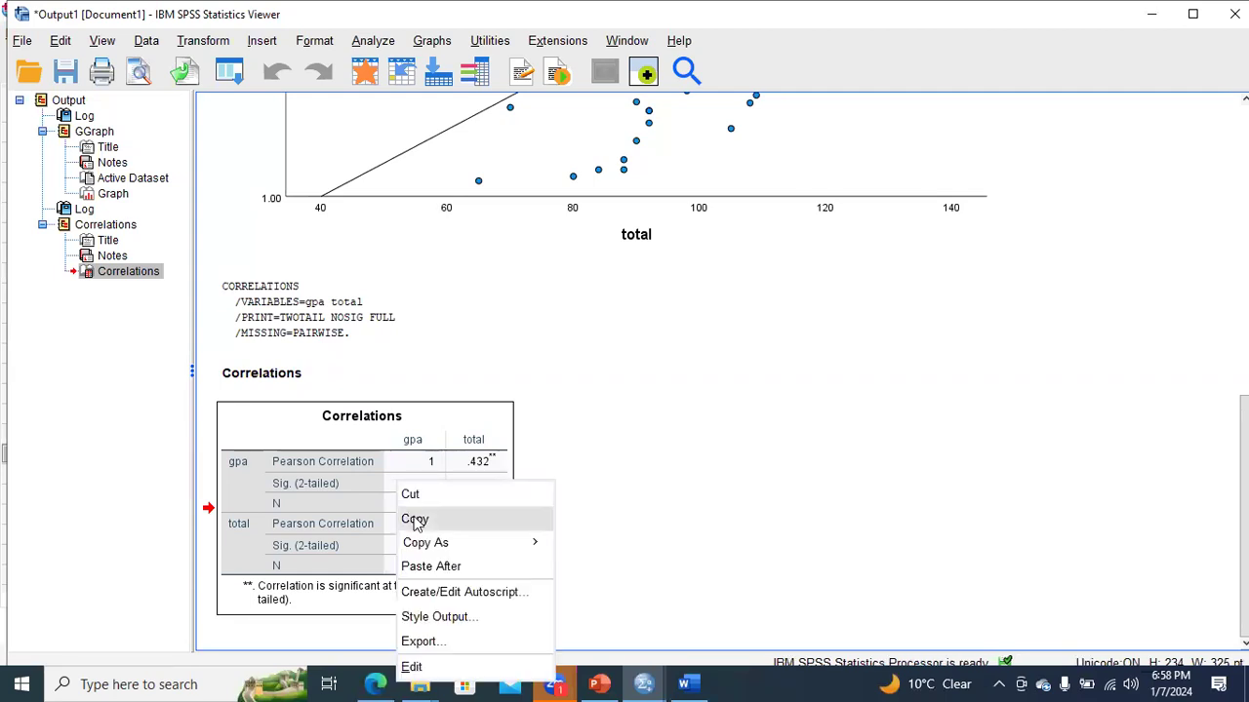
{"action": "left_click", "coordinate": [414, 521]}
{"action": "left_click", "coordinate": [684, 684]}
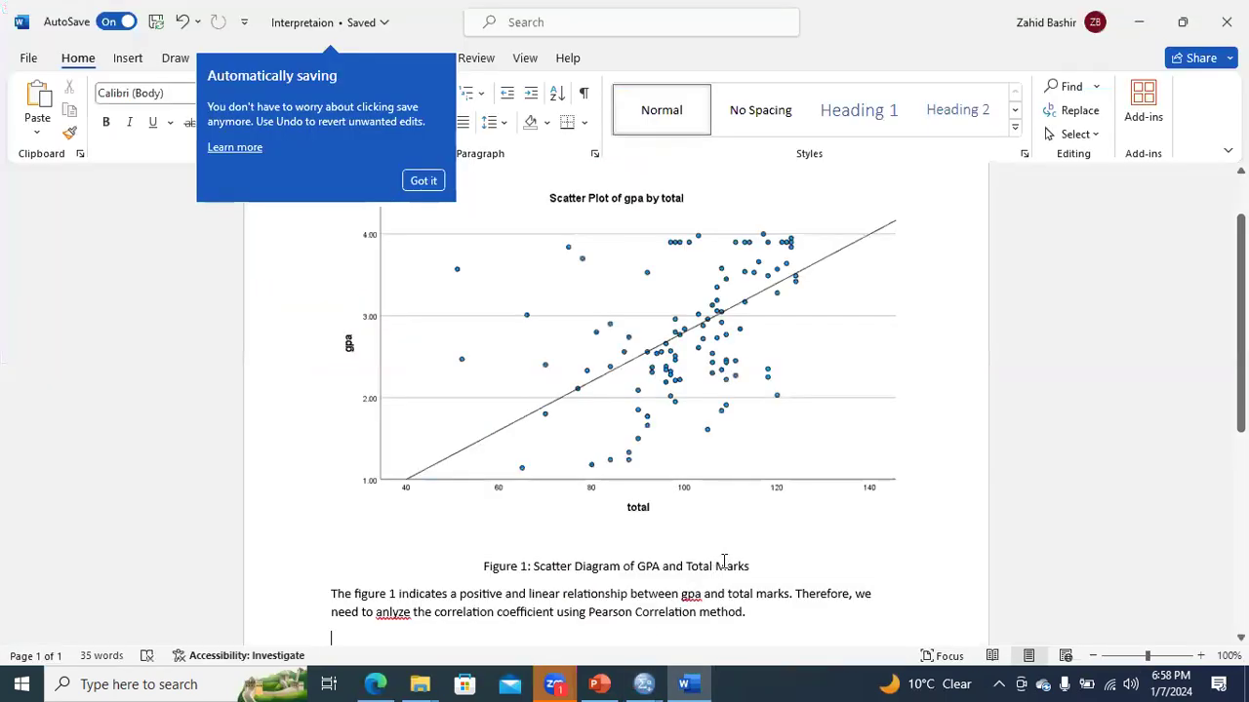
{"action": "scroll", "coordinate": [724, 562], "scroll_direction": "down", "scroll_amount": 3}
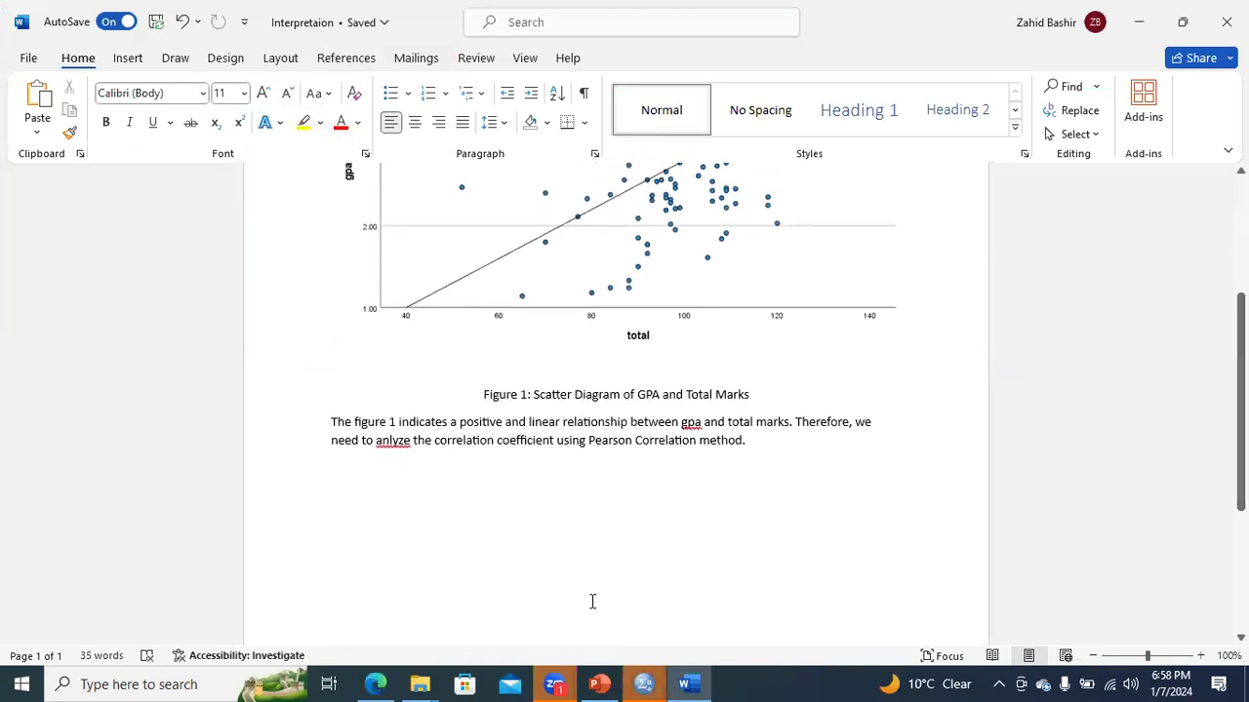
{"action": "key", "text": "ctrl+v"}
- Stretch the pasted Correlations table to the text width and widen its gpa column, leaving a narrow total column
{"action": "left_click_drag", "start_coordinate": [731, 526], "coordinate": [878, 523]}
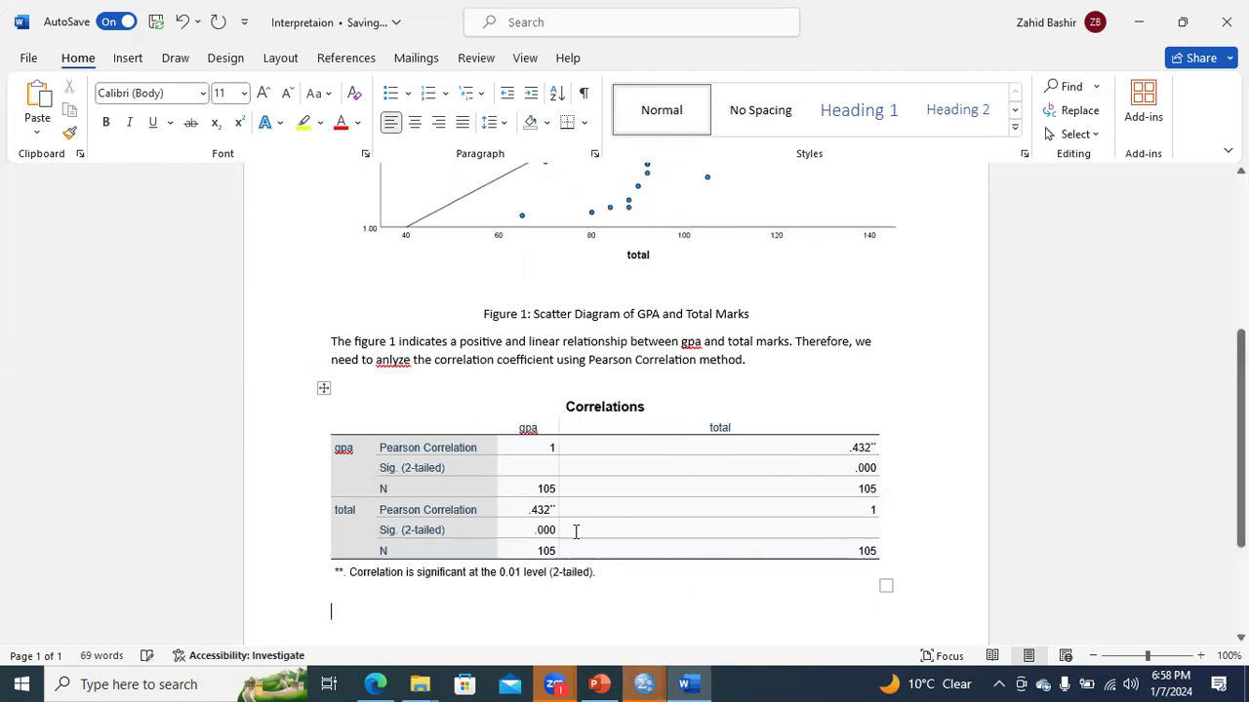
{"action": "left_click_drag", "start_coordinate": [555, 530], "coordinate": [807, 535]}
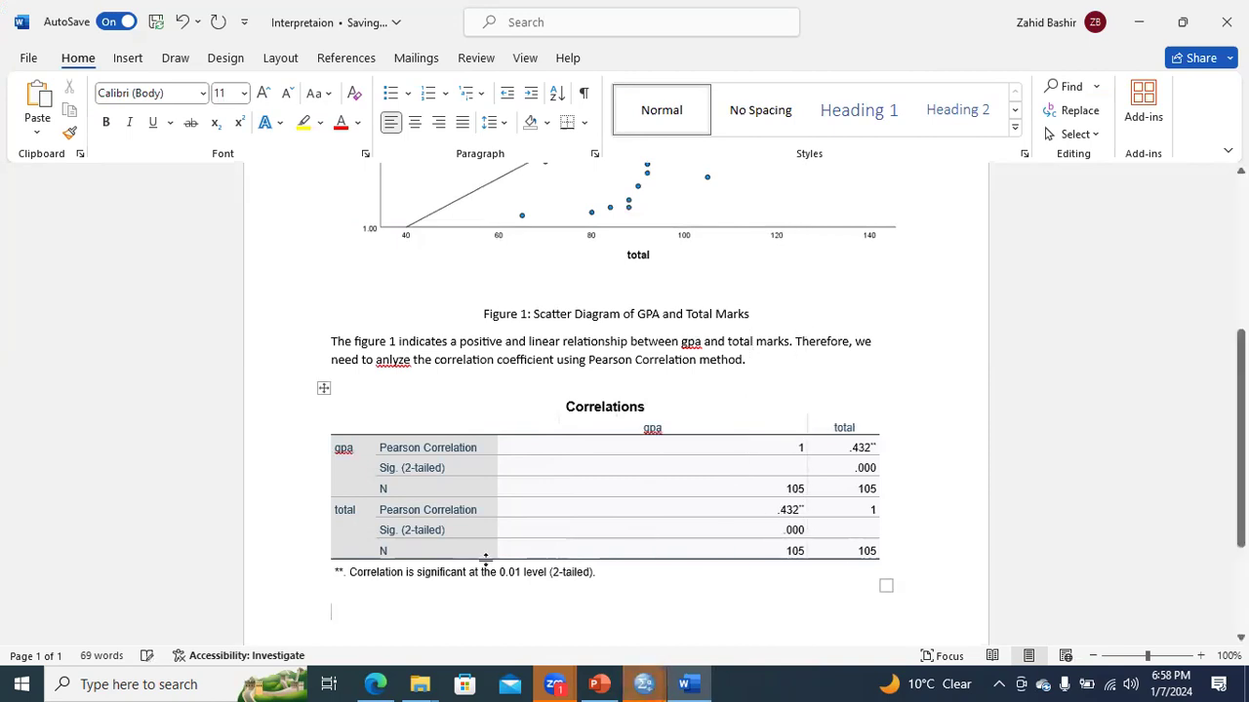
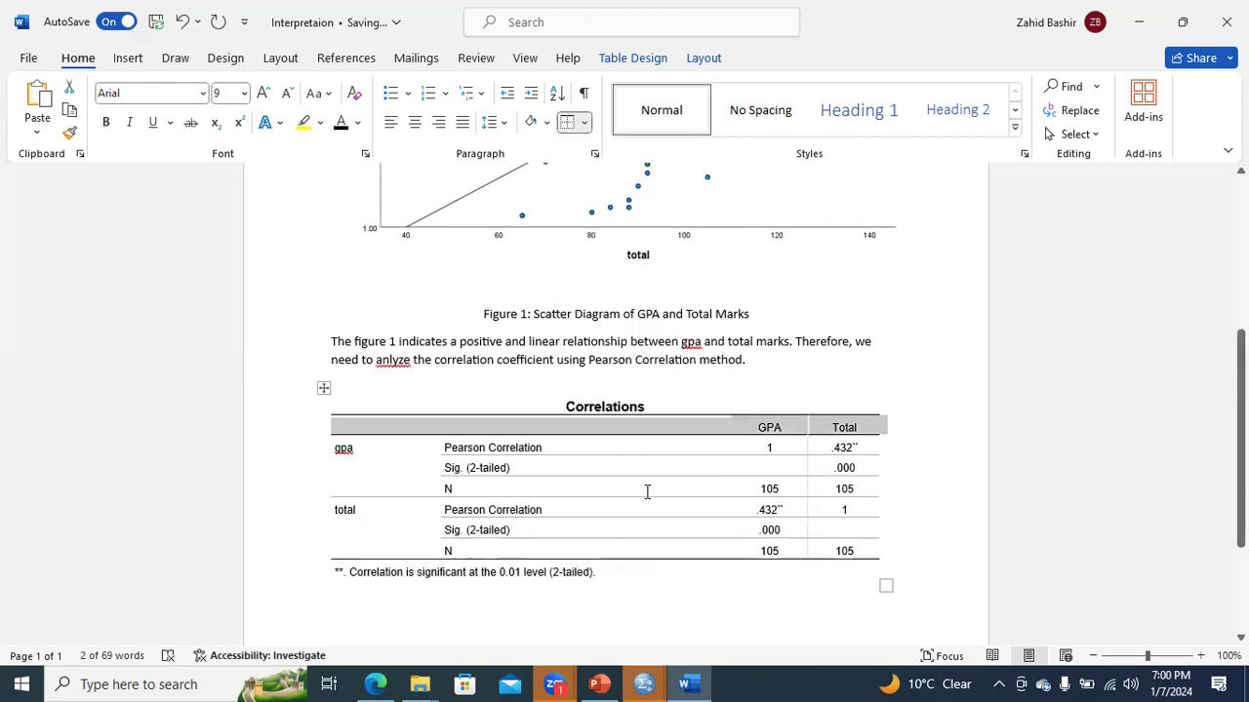
- Remove all borders from the gpa and total body rows of the Correlations table
{"action": "left_click", "coordinate": [558, 486]}
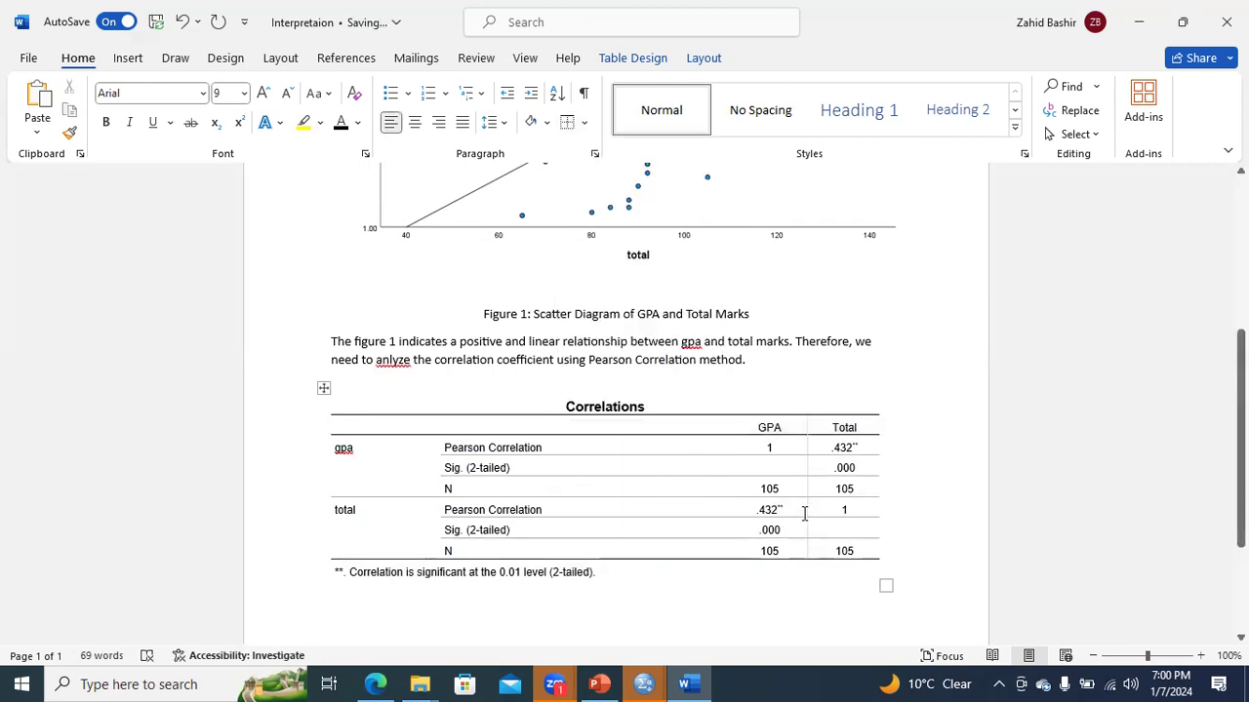
{"action": "left_click_drag", "start_coordinate": [836, 549], "coordinate": [422, 443]}
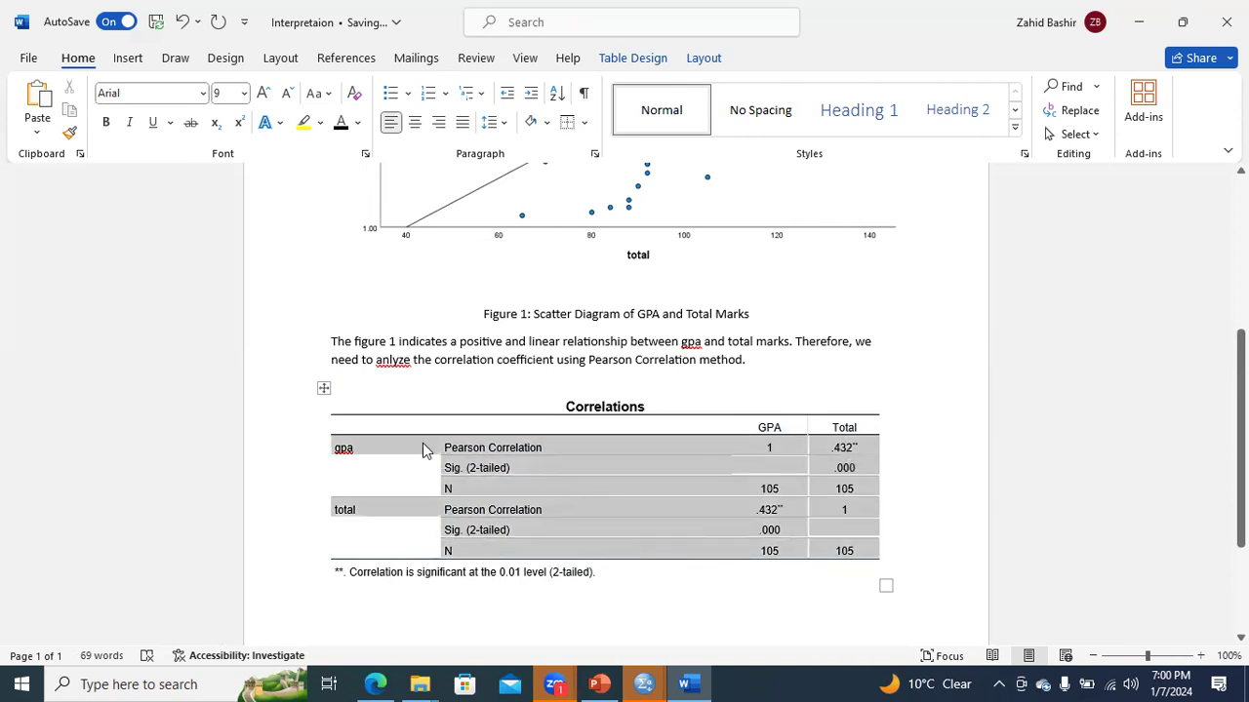
{"action": "left_click", "coordinate": [585, 123]}
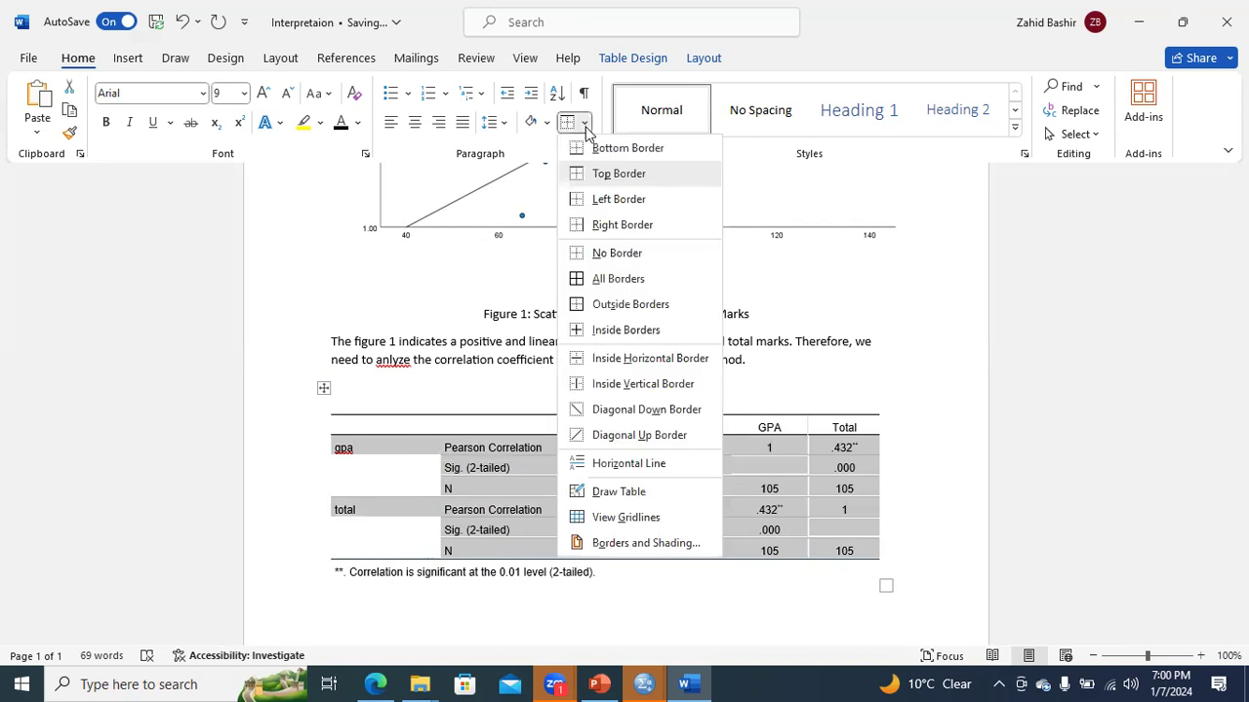
{"action": "left_click", "coordinate": [599, 256]}
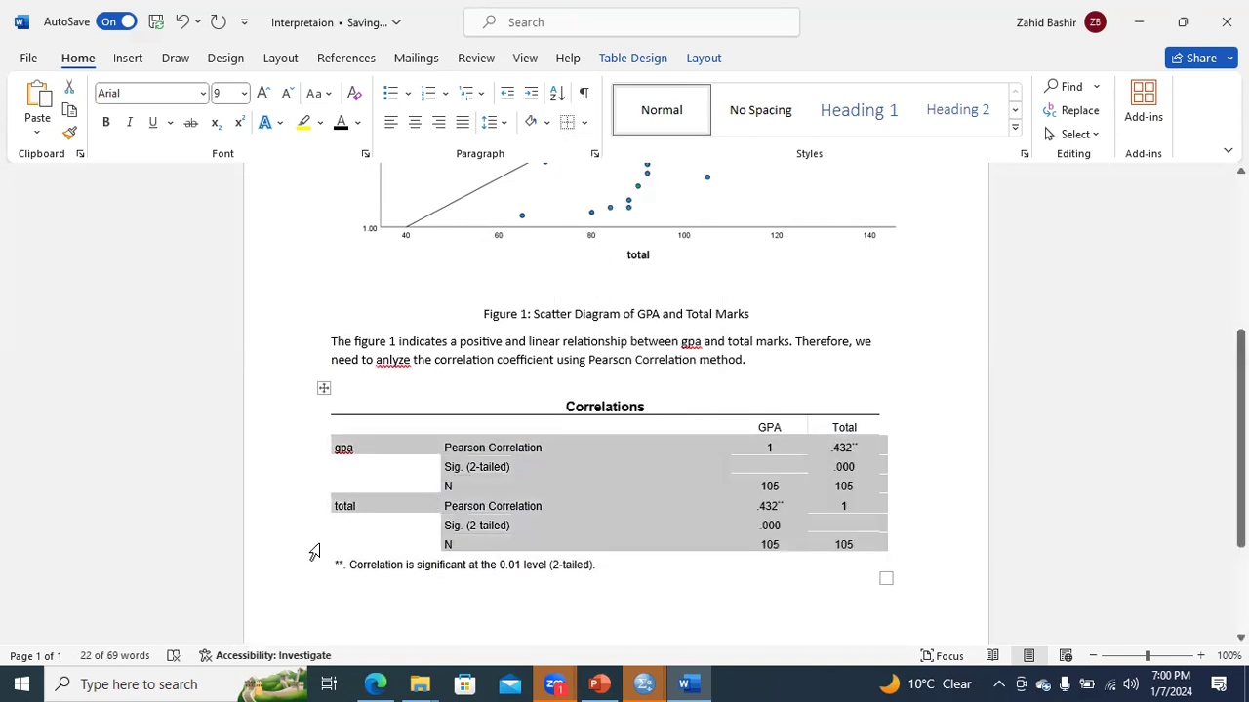
- Add a bottom border beneath the last N row of the Correlations table
{"action": "left_click", "coordinate": [317, 505]}
{"action": "left_click_drag", "start_coordinate": [849, 545], "coordinate": [407, 547]}
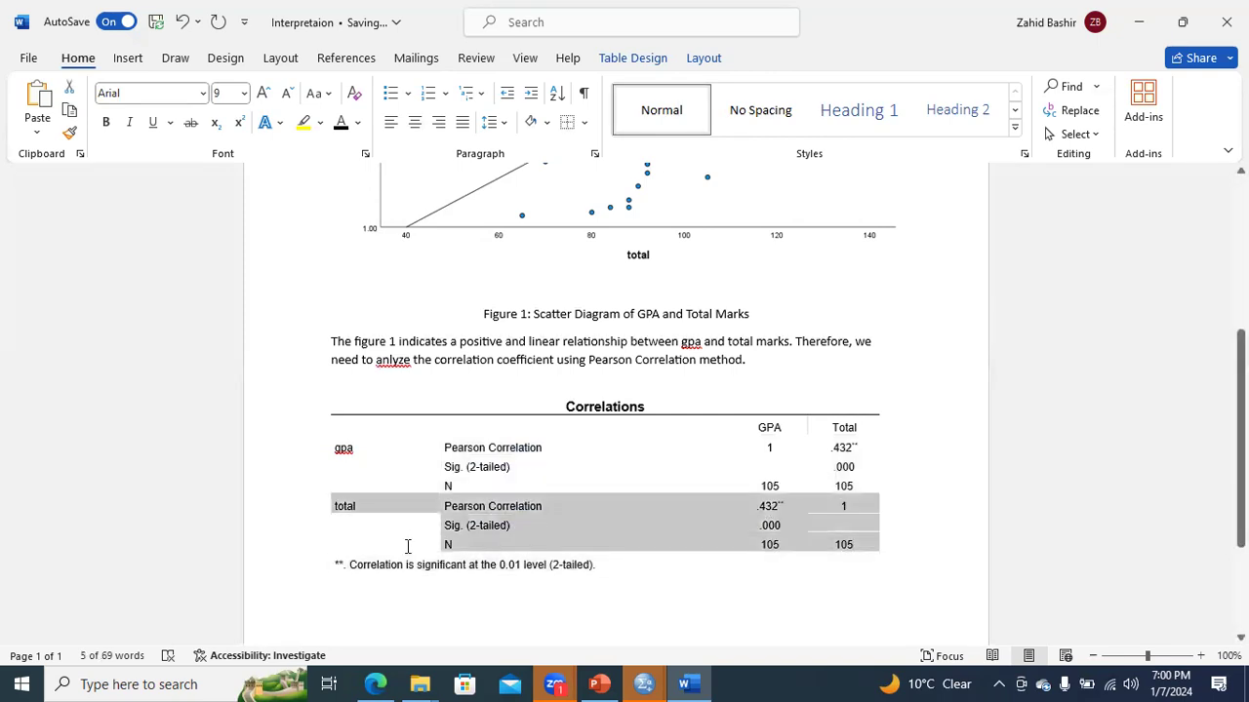
{"action": "left_click", "coordinate": [585, 122]}
{"action": "left_click", "coordinate": [598, 149]}
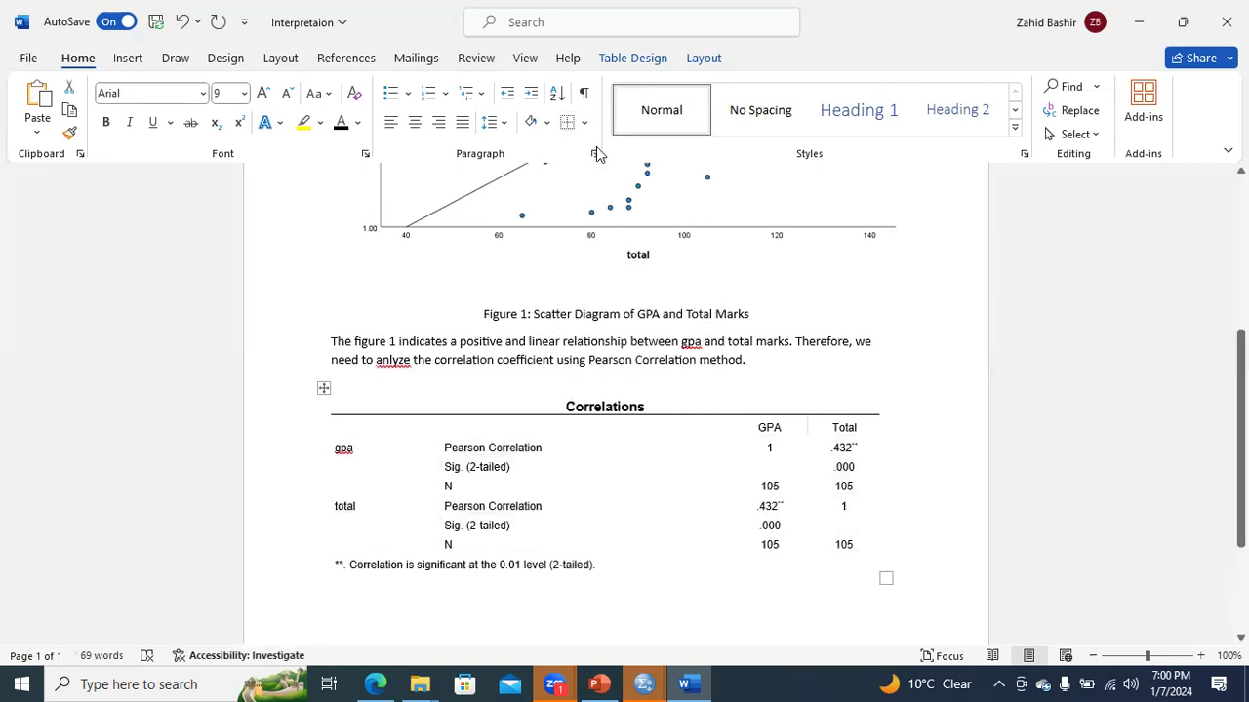
{"action": "left_click", "coordinate": [881, 524]}
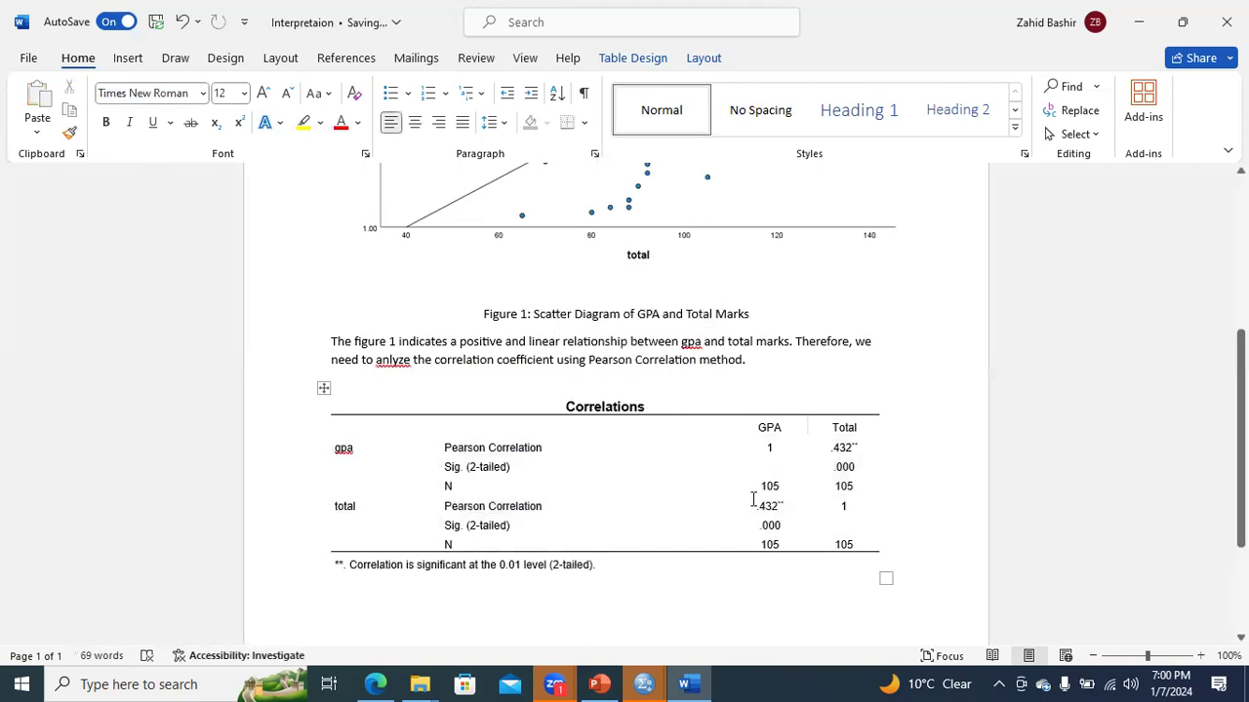
- Add a bottom border beneath the GPA and Total header row of the Correlations table
{"action": "left_click", "coordinate": [282, 432]}
{"action": "left_click", "coordinate": [583, 120]}
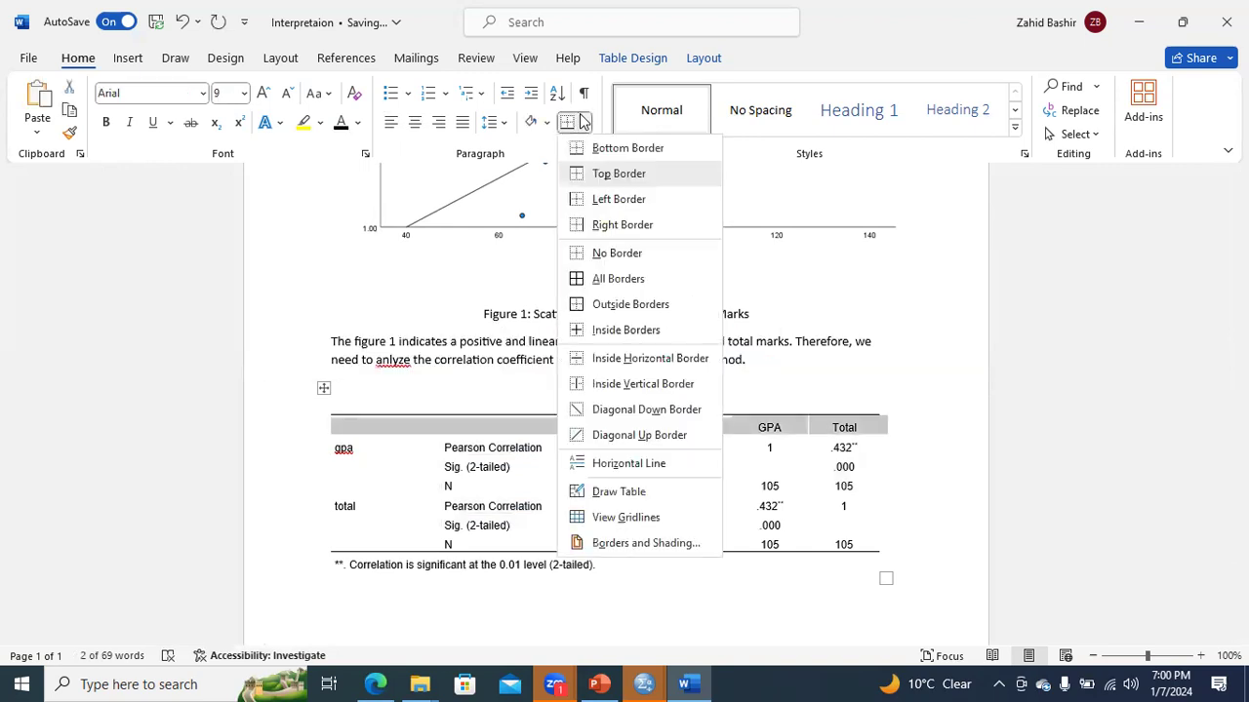
{"action": "left_click", "coordinate": [594, 148]}
{"action": "left_click", "coordinate": [647, 446]}
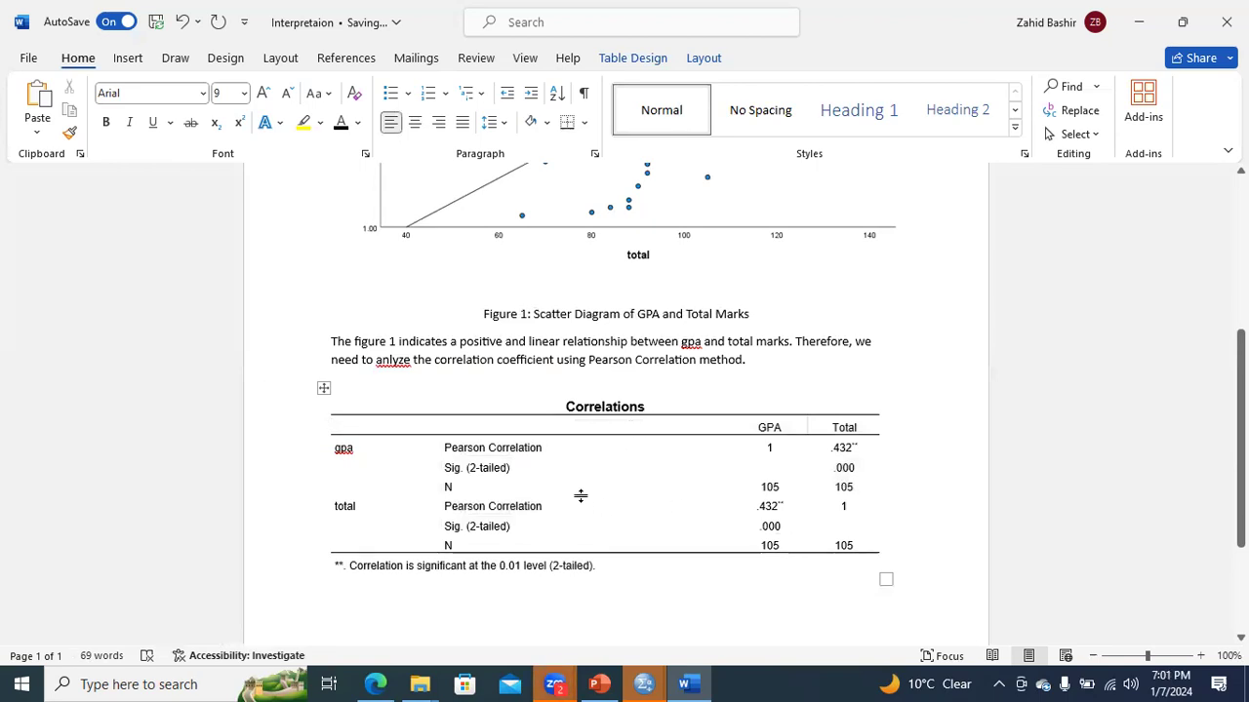
- Change the table's row labels gpa and total to "GPA" and "Total Marks"
{"action": "left_click_drag", "start_coordinate": [366, 452], "coordinate": [331, 450]}
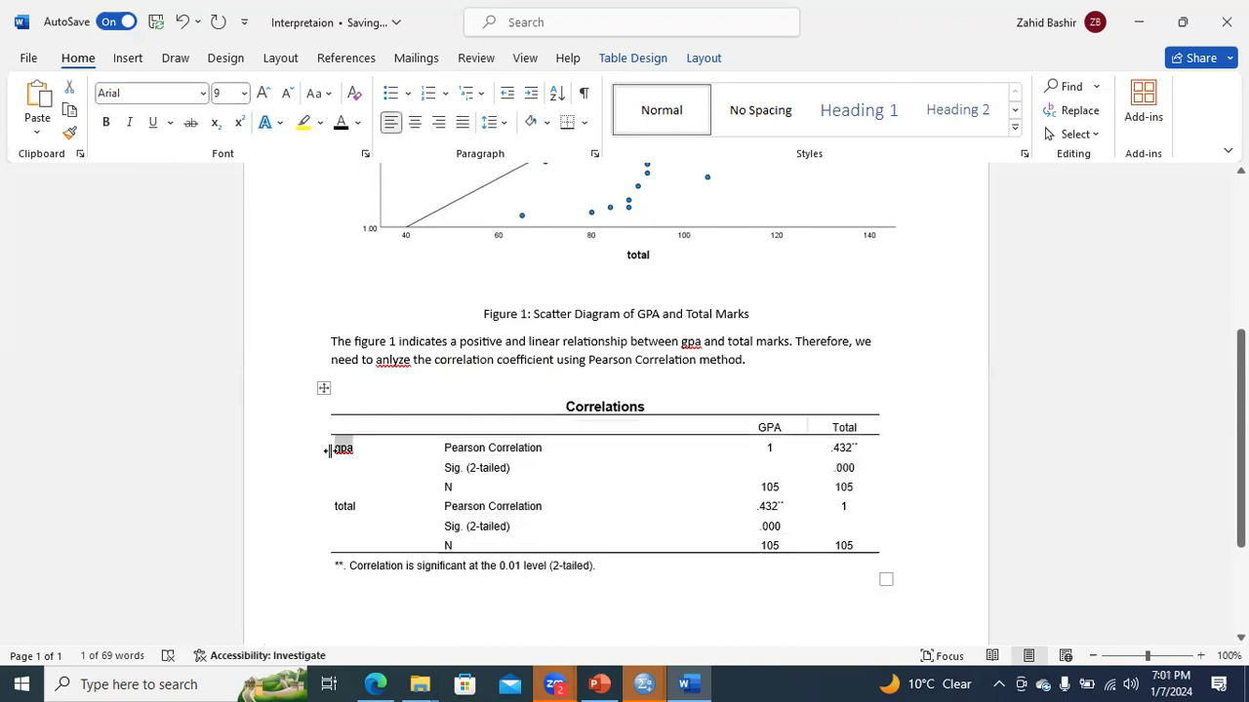
{"action": "type", "text": "GOA"}
{"action": "key", "text": "BackSpace"}
{"action": "key", "text": "BackSpace"}
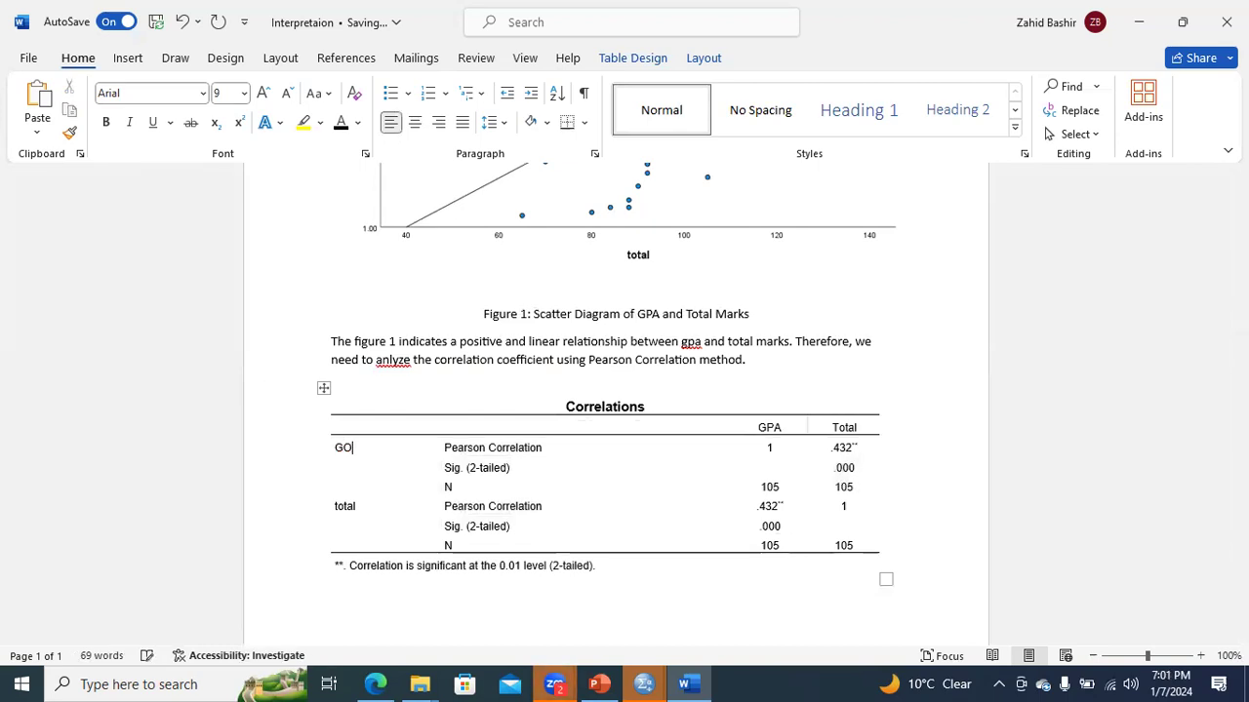
{"action": "type", "text": "PA"}
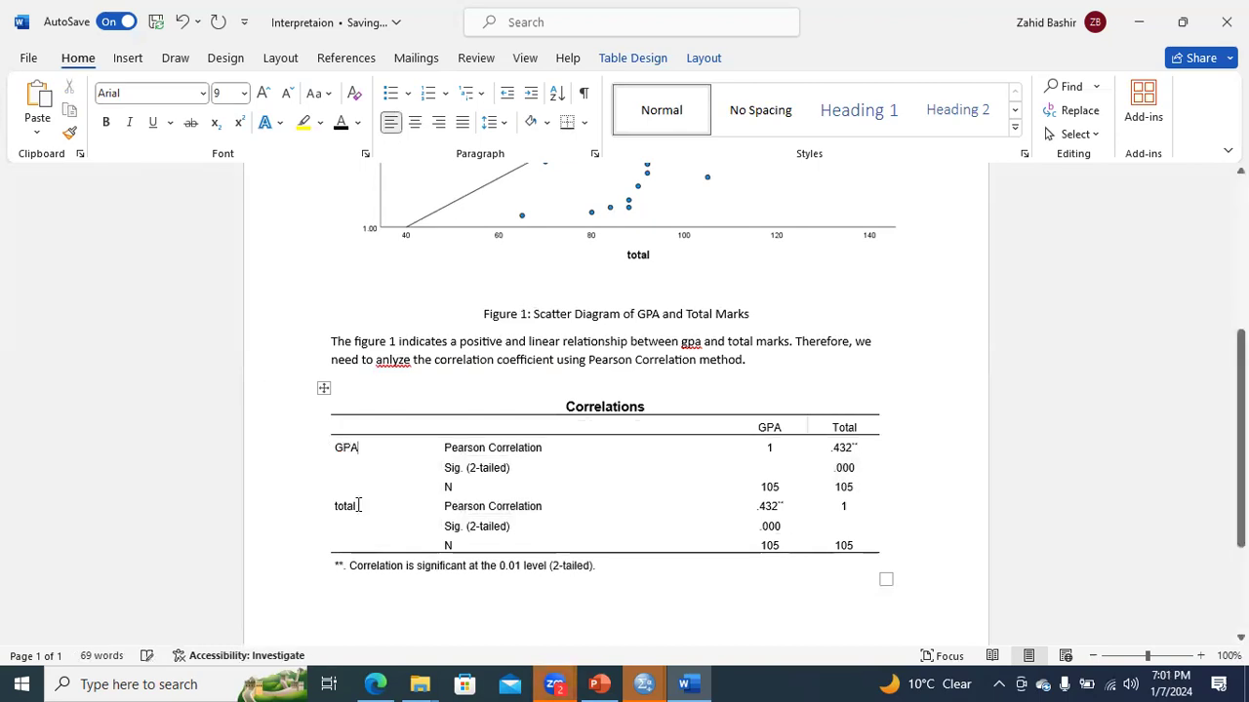
{"action": "left_click_drag", "start_coordinate": [357, 506], "coordinate": [327, 506]}
{"action": "type", "text": "Total Marks"}
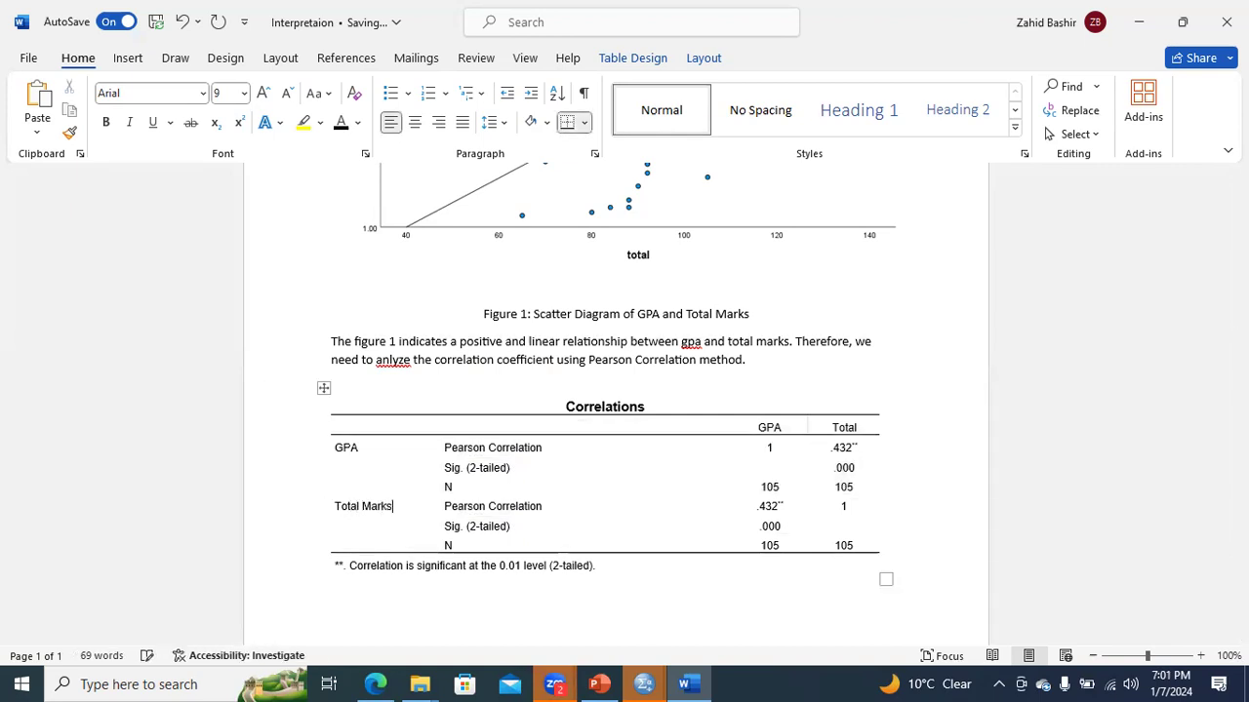
- Extend the table's Total column header to read "Total Marks"
{"action": "left_click", "coordinate": [867, 430]}
{"action": "type", "text": "Marks"}
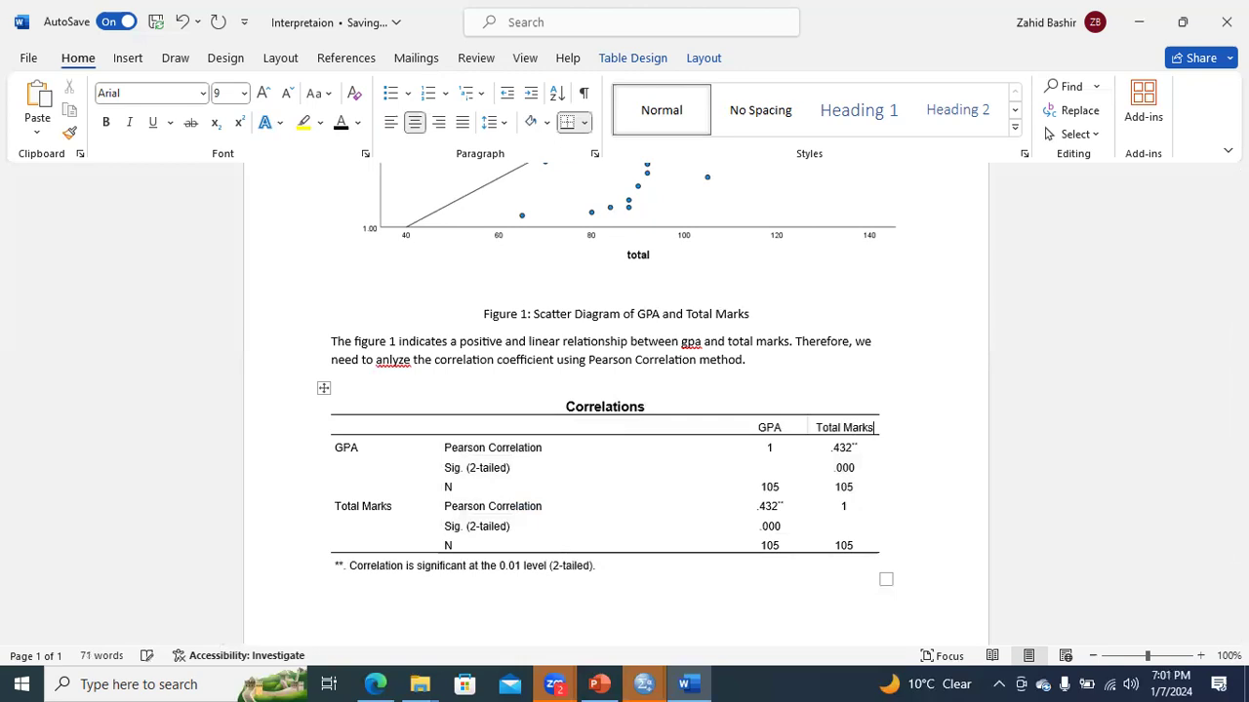
- Change the table title from Correlations to "Pearson Correlation"
{"action": "scroll", "coordinate": [615, 390], "scroll_direction": "down", "scroll_amount": 2}
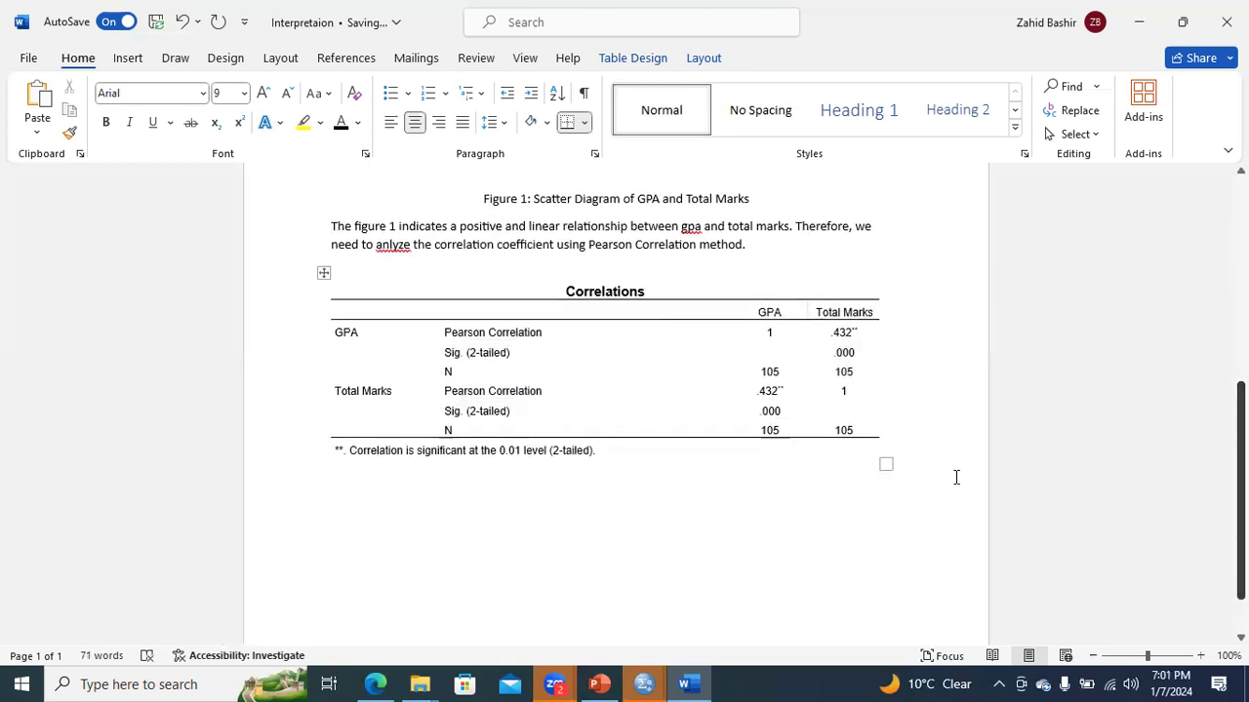
{"action": "left_click", "coordinate": [488, 515]}
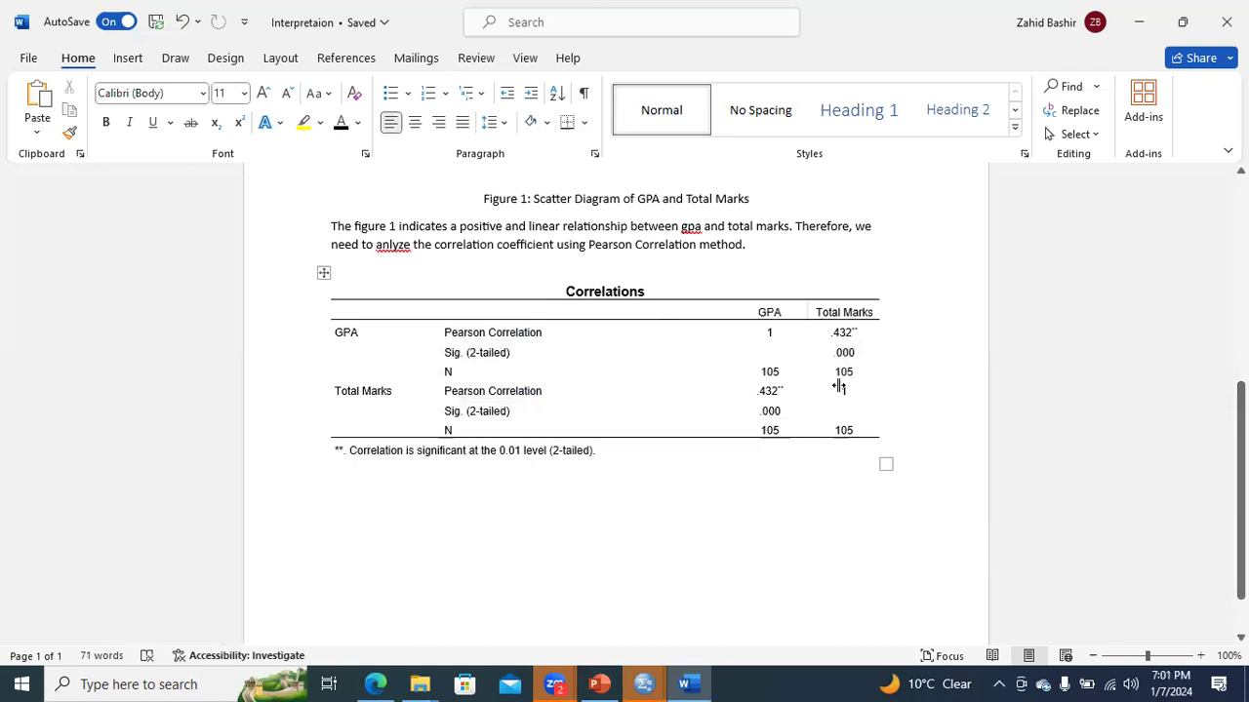
{"action": "left_click", "coordinate": [567, 293]}
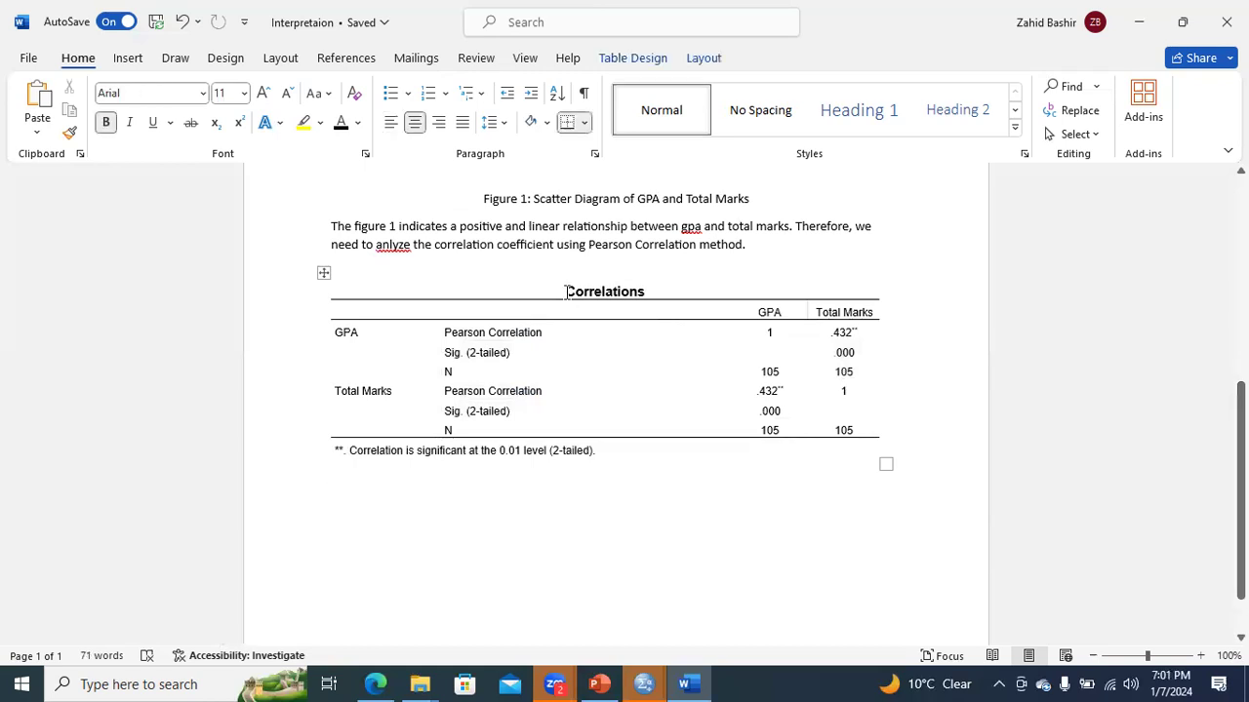
{"action": "key", "text": "BackSpace"}
{"action": "type", "text": "Pearson"}
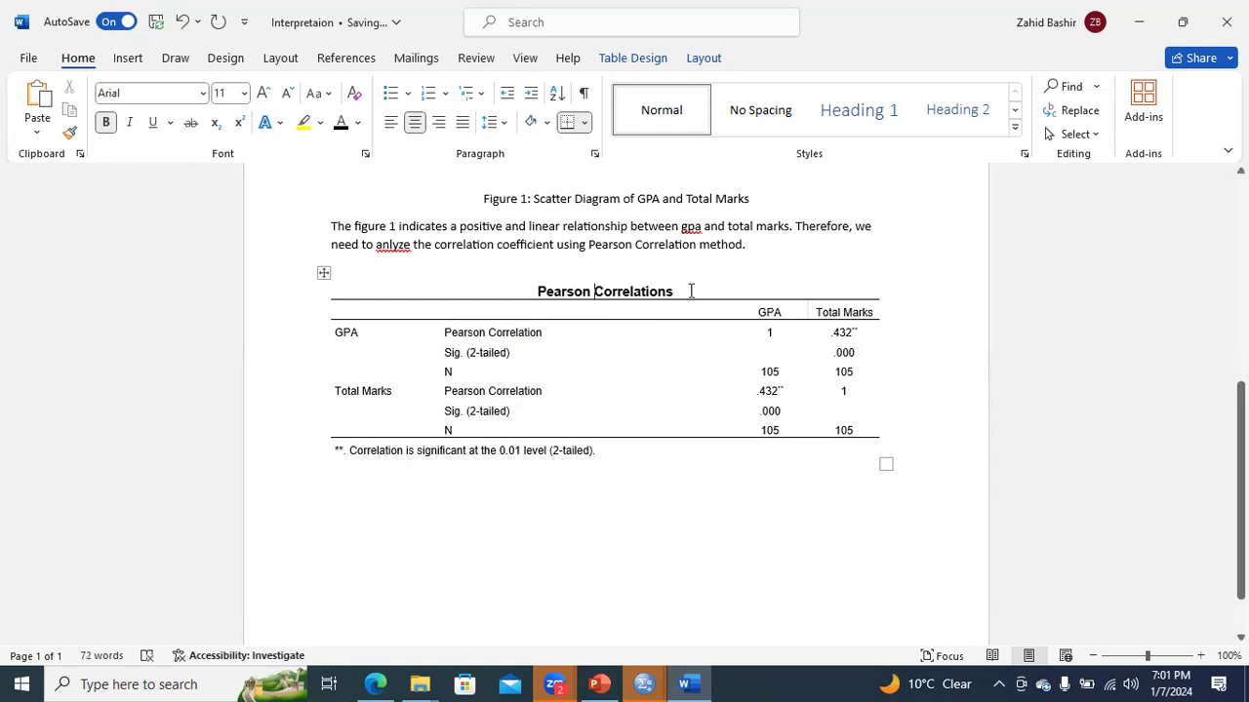
{"action": "key", "text": "BackSpace"}
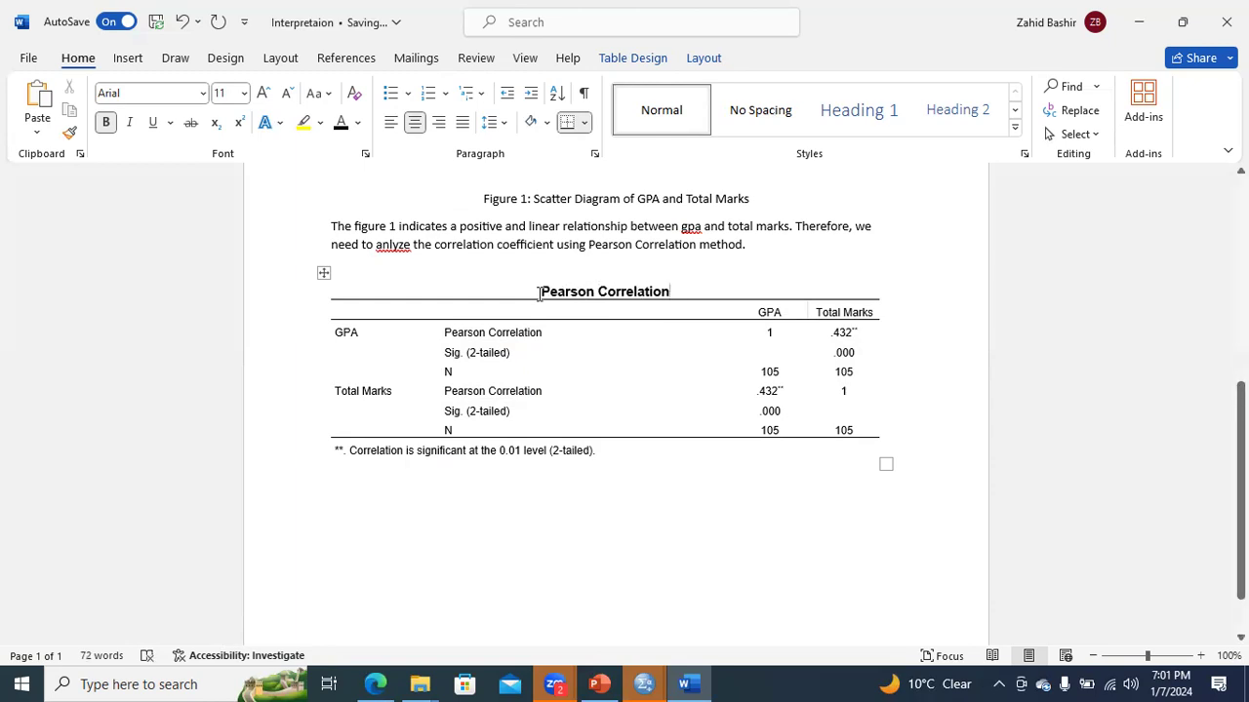
- Left-align the table title and put "Table 1. " in front of it
{"action": "key", "text": "ctrl+l"}
{"action": "type", "text": "Table 1"}
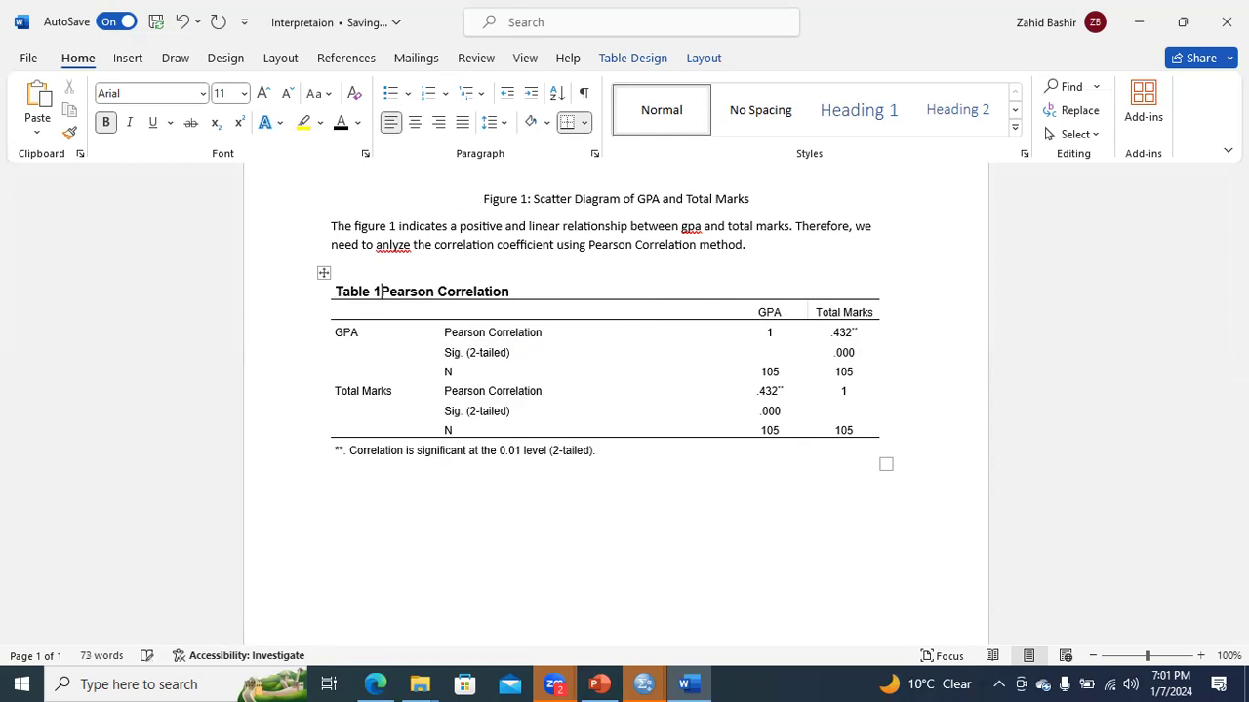
{"action": "type", "text": "."}
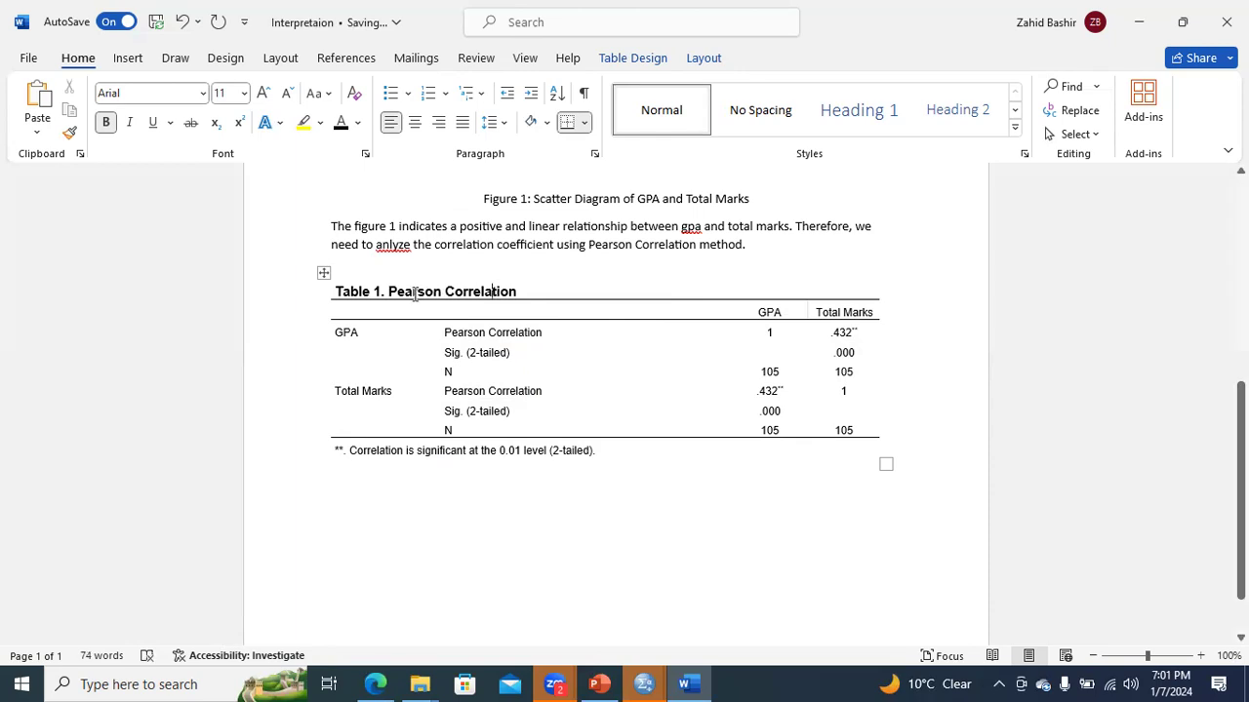
- Set the font of the title "Table 1. Pearson Correlation" to Times New Roman
{"action": "left_click_drag", "start_coordinate": [336, 293], "coordinate": [496, 279]}
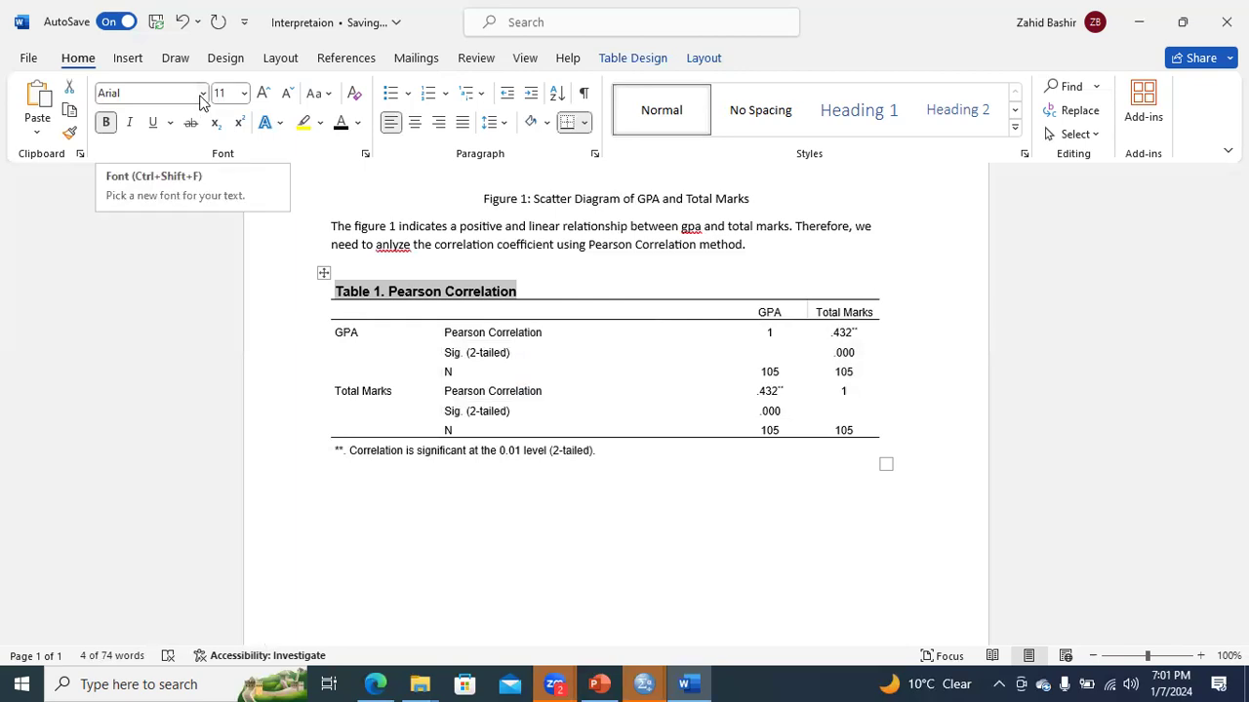
{"action": "left_click", "coordinate": [202, 93]}
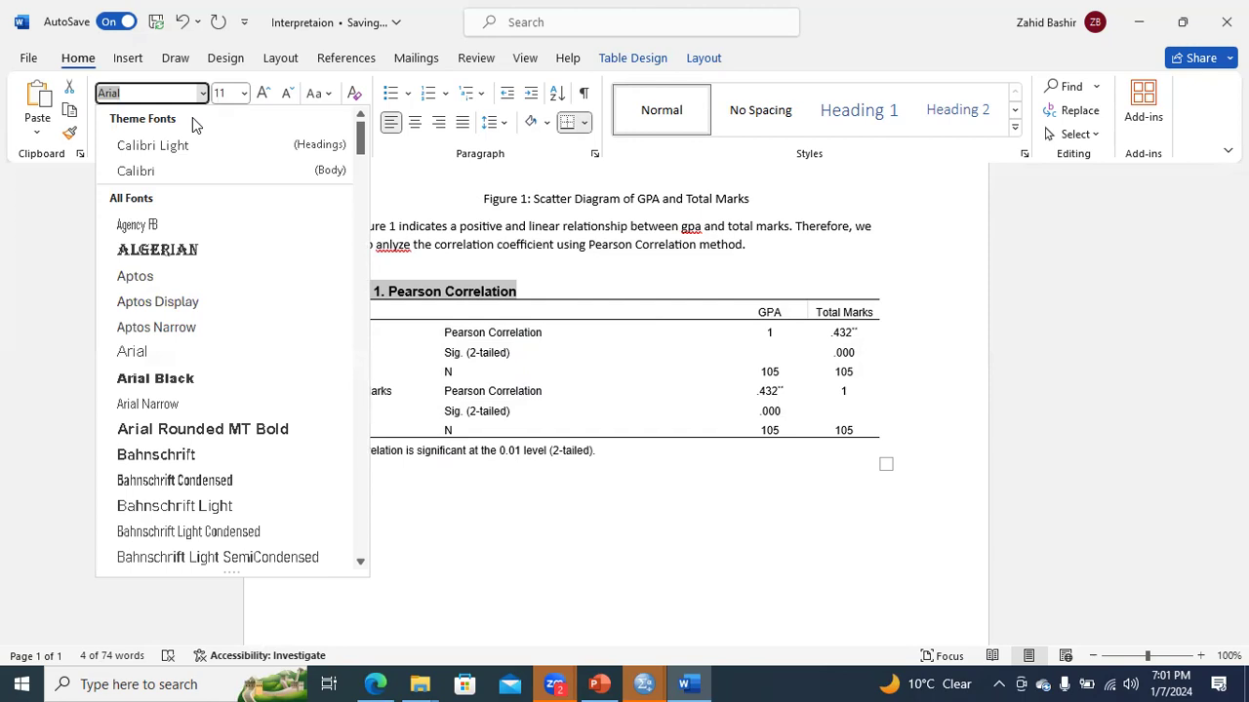
{"action": "type", "text": "Times New Roman"}
{"action": "key", "text": "Return"}
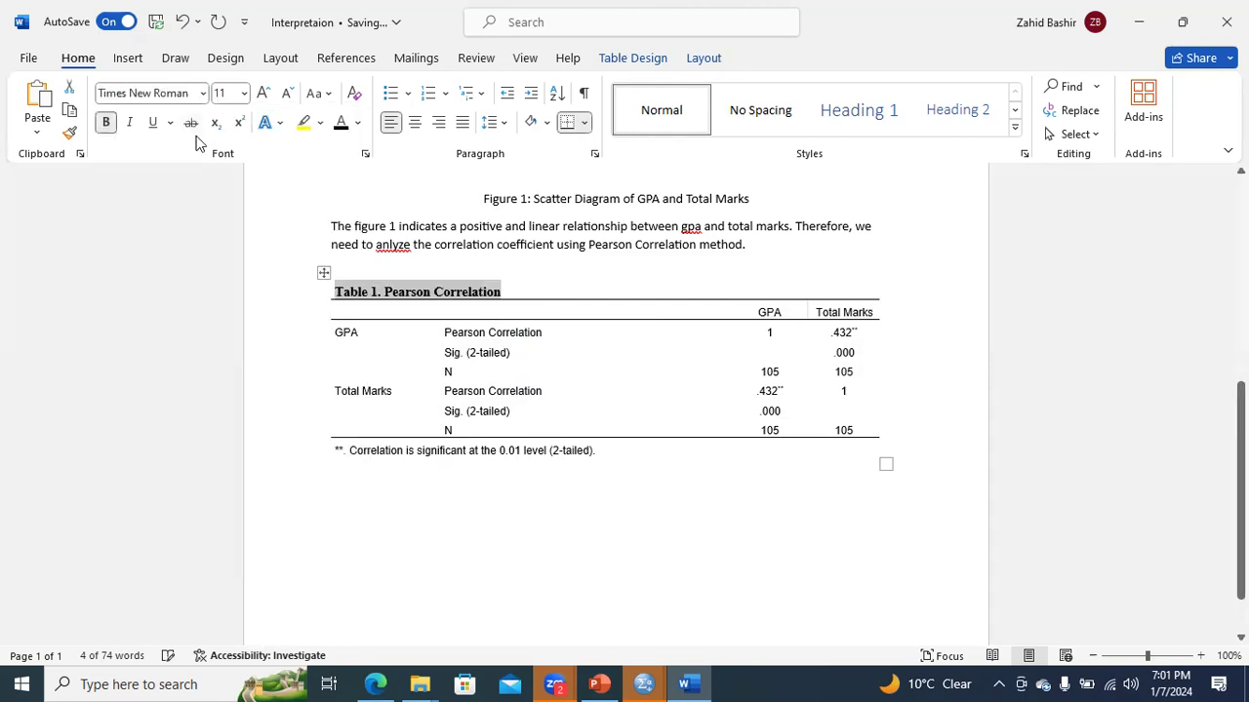
- Start a paragraph below the table with the text "Table 1"
{"action": "left_click", "coordinate": [384, 494]}
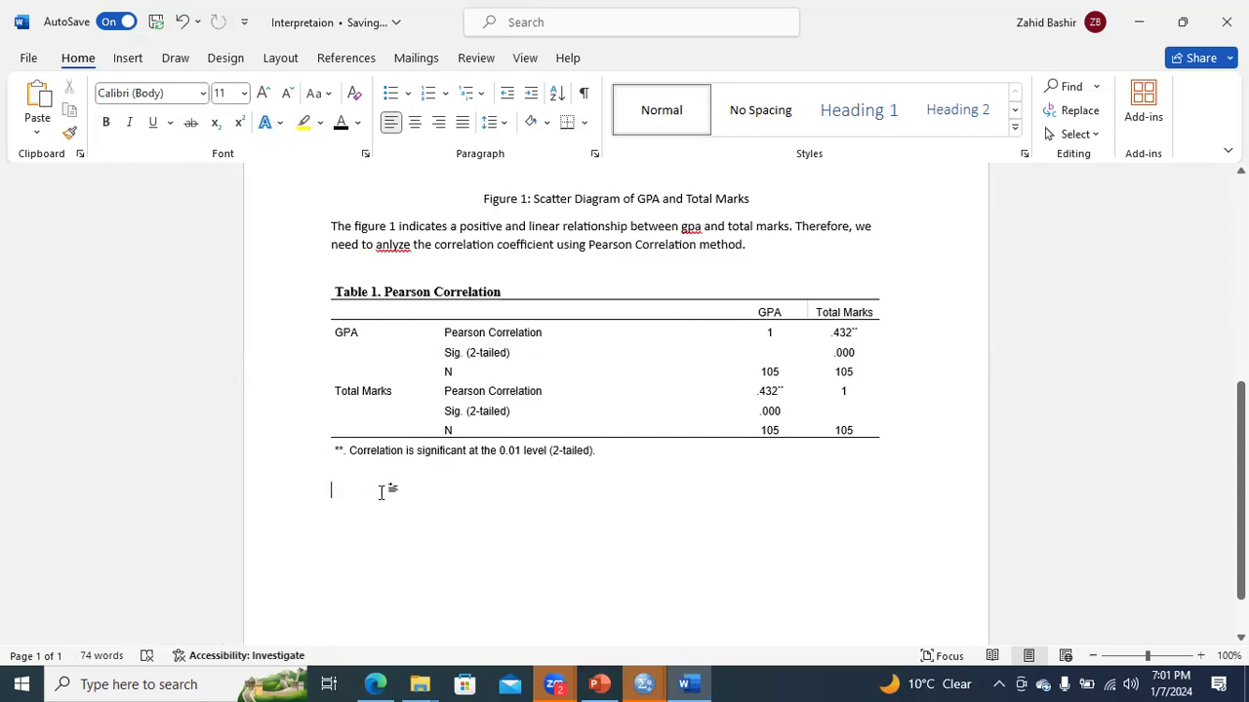
{"action": "type", "text": "tABLE"}
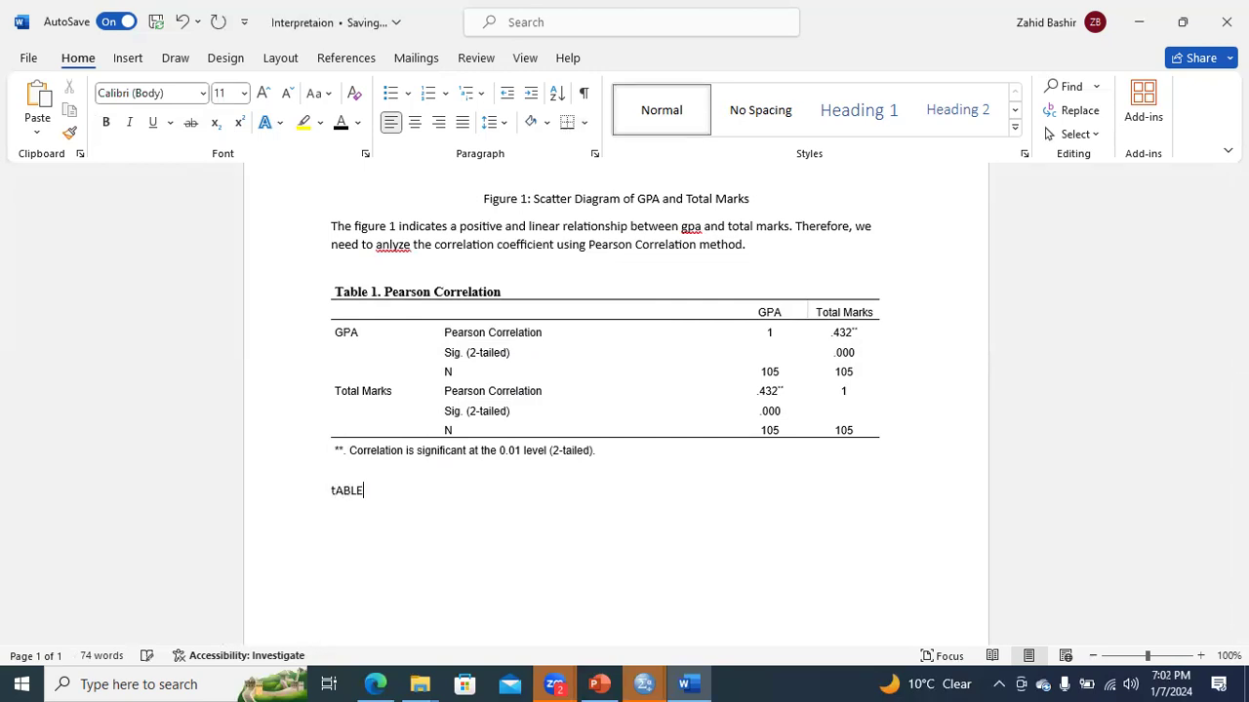
{"action": "key", "text": "BackSpace"}
{"action": "key", "text": "BackSpace"}
{"action": "key", "text": "BackSpace"}
{"action": "key", "text": "BackSpace"}
{"action": "type", "text": "Table 1"}
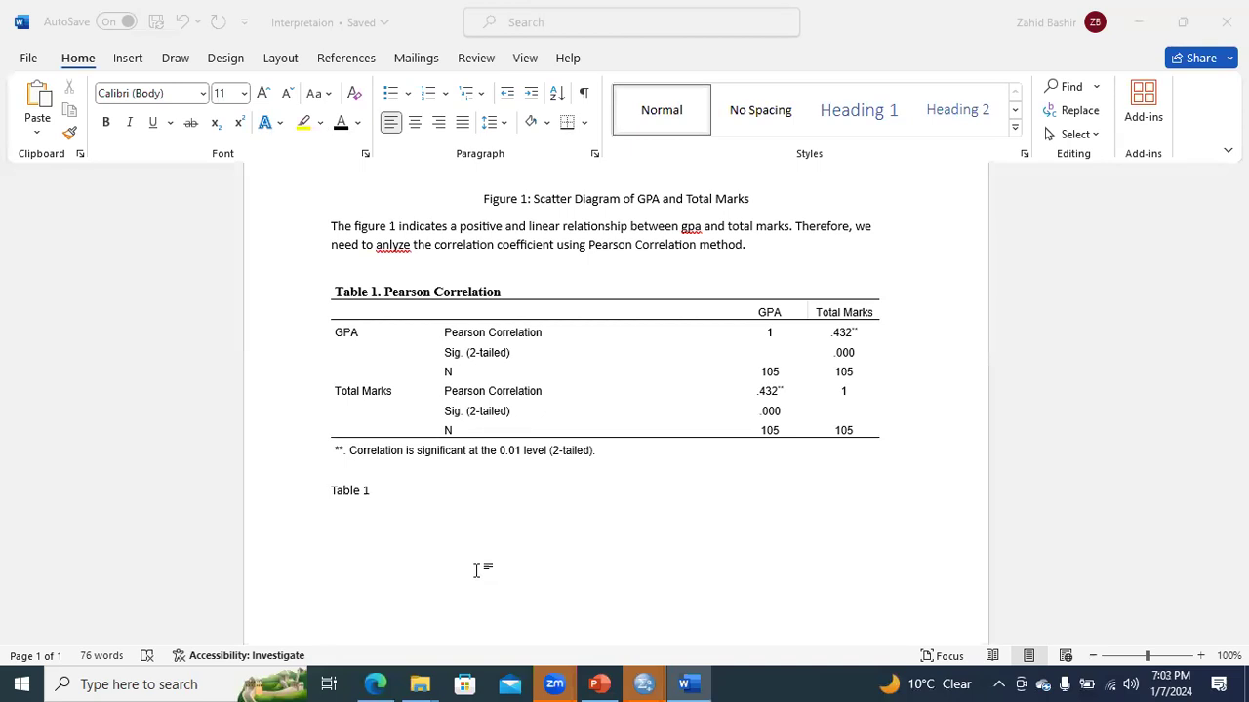
- Continue the paragraph after "Table 1" with "indicates the pearson correlation of GPA and Total marks of University students."
{"action": "left_click", "coordinate": [377, 495]}
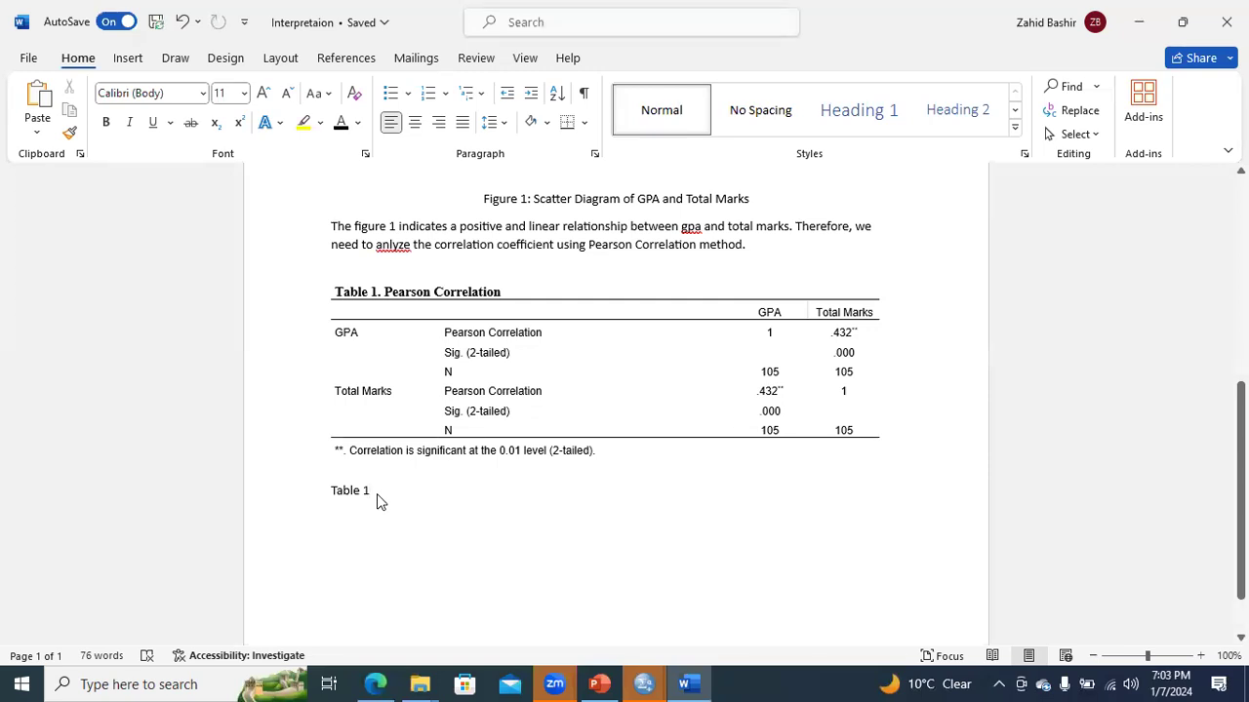
{"action": "type", "text": "indicates "}
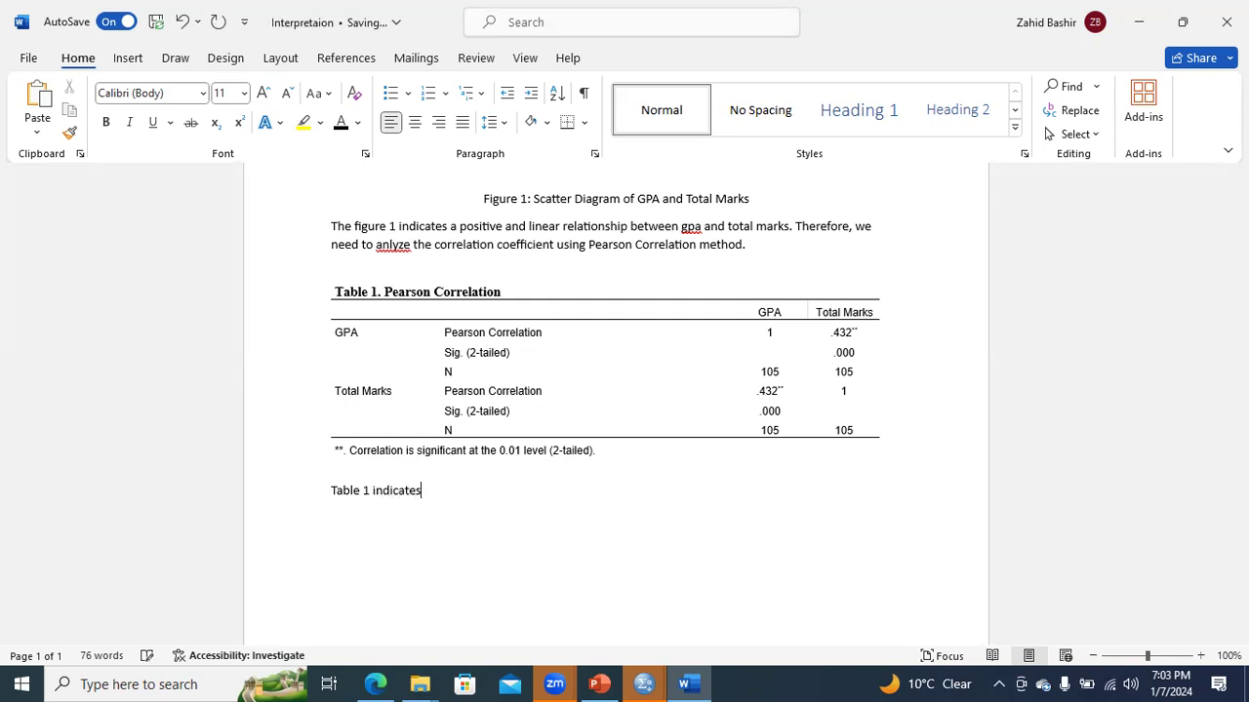
{"action": "type", "text": "the pearson correlation "}
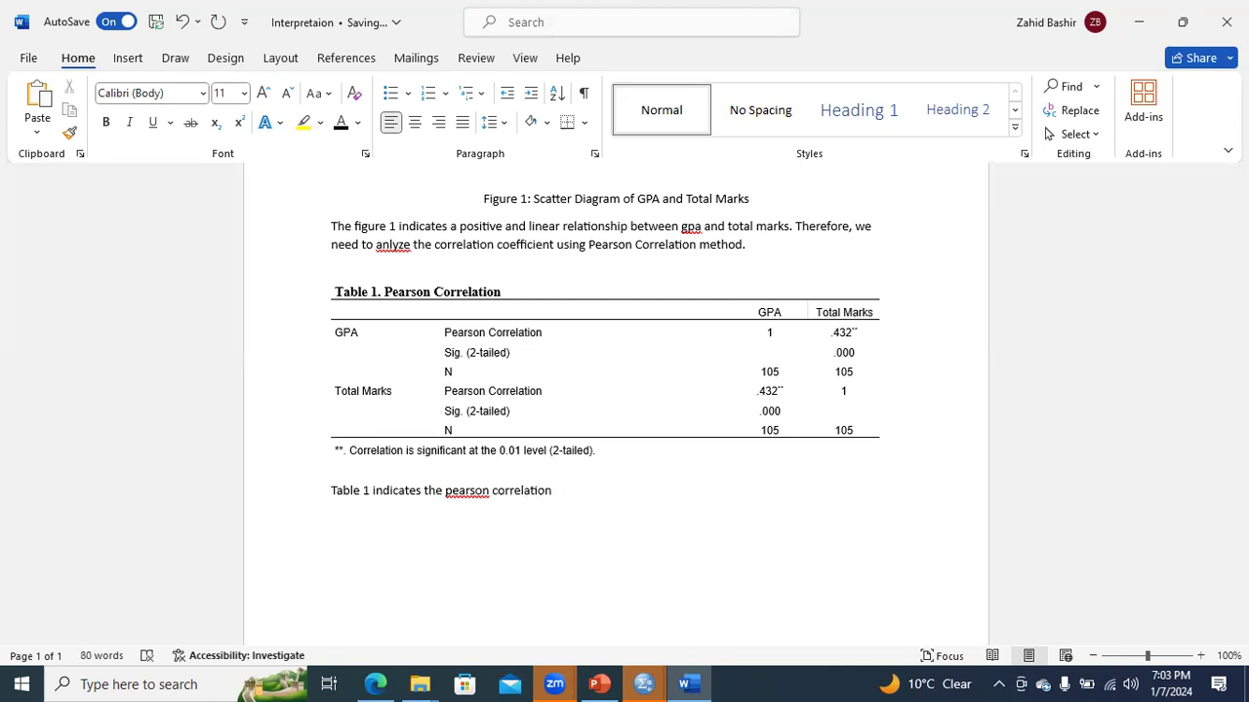
{"action": "type", "text": "of GPA and Total marks o"}
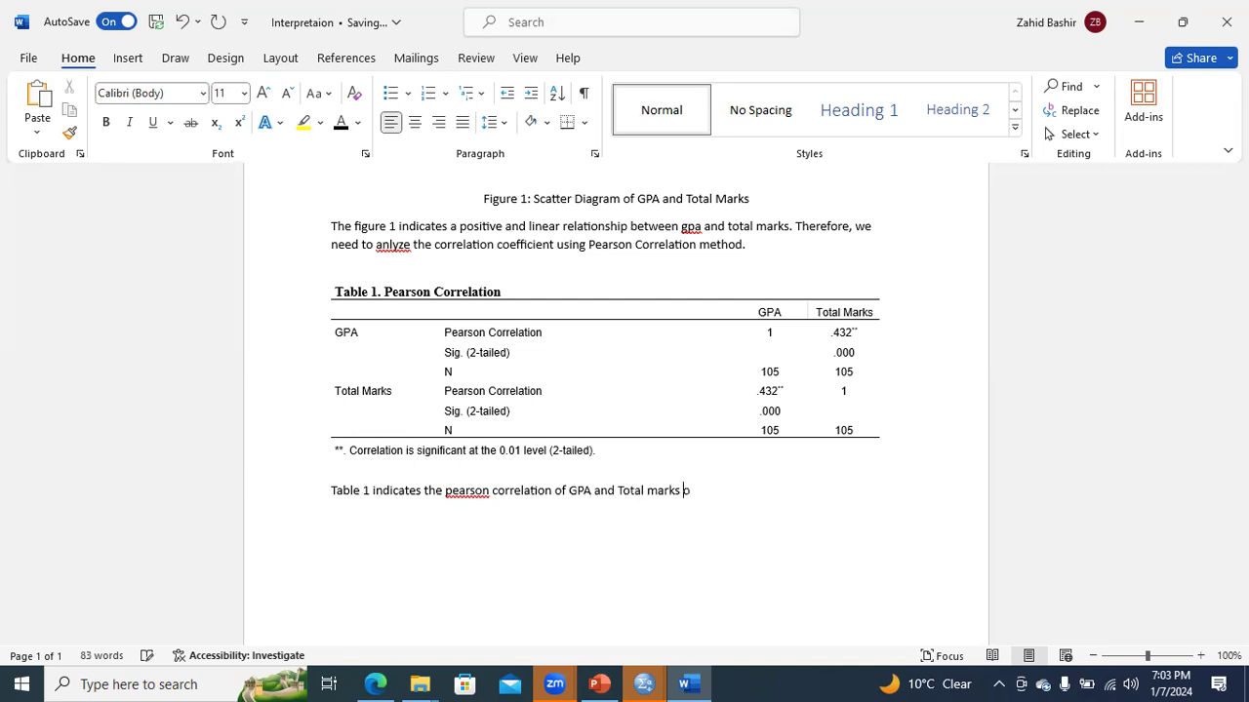
{"action": "type", "text": "f University students. "}
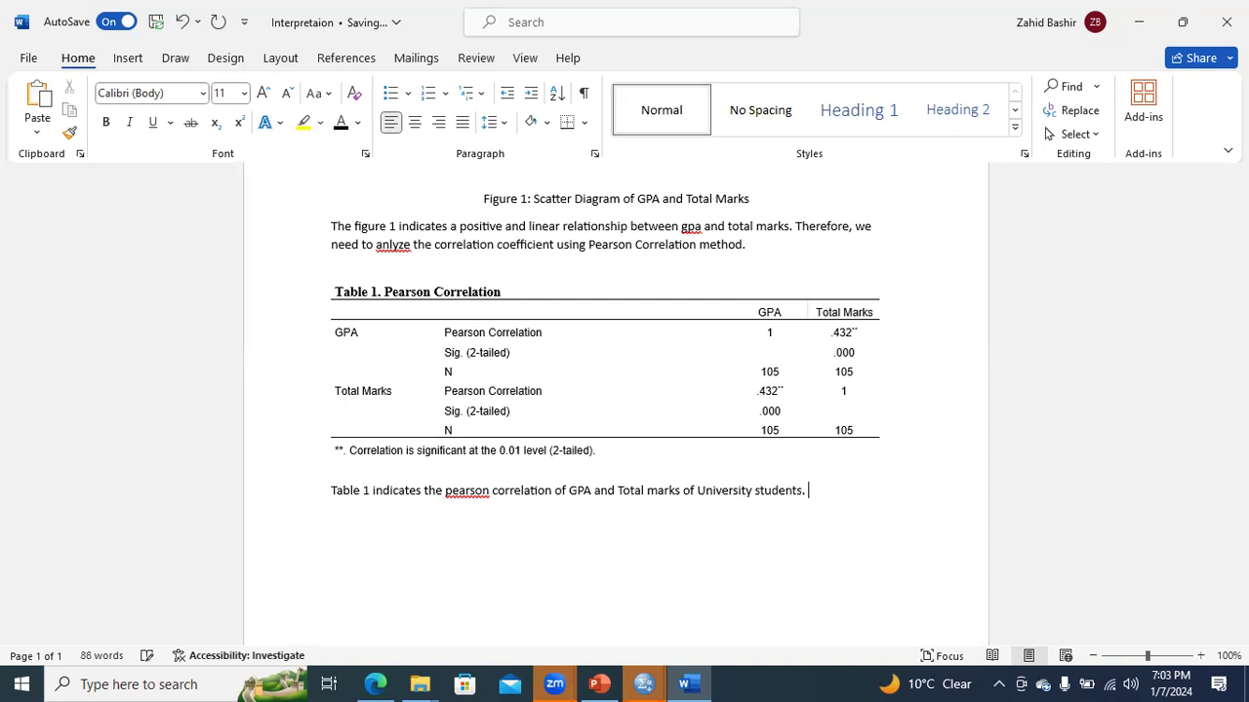
{"action": "type", "text": "The ana"}
{"action": "type", "text": "lysis indicaes"}
{"action": "type", "text": " that "}
{"action": "type", "text": "ther"}
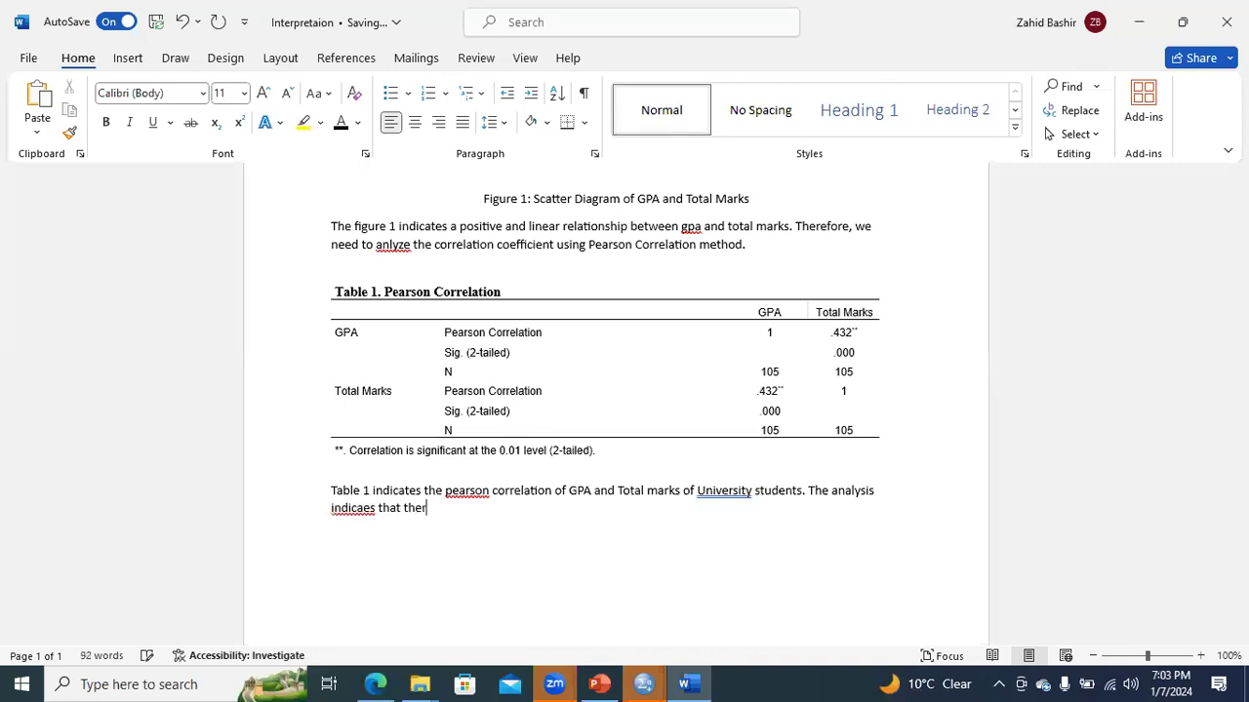
{"action": "type", "text": "e is a linear and positive relationship between GPA and Positive marks ("}
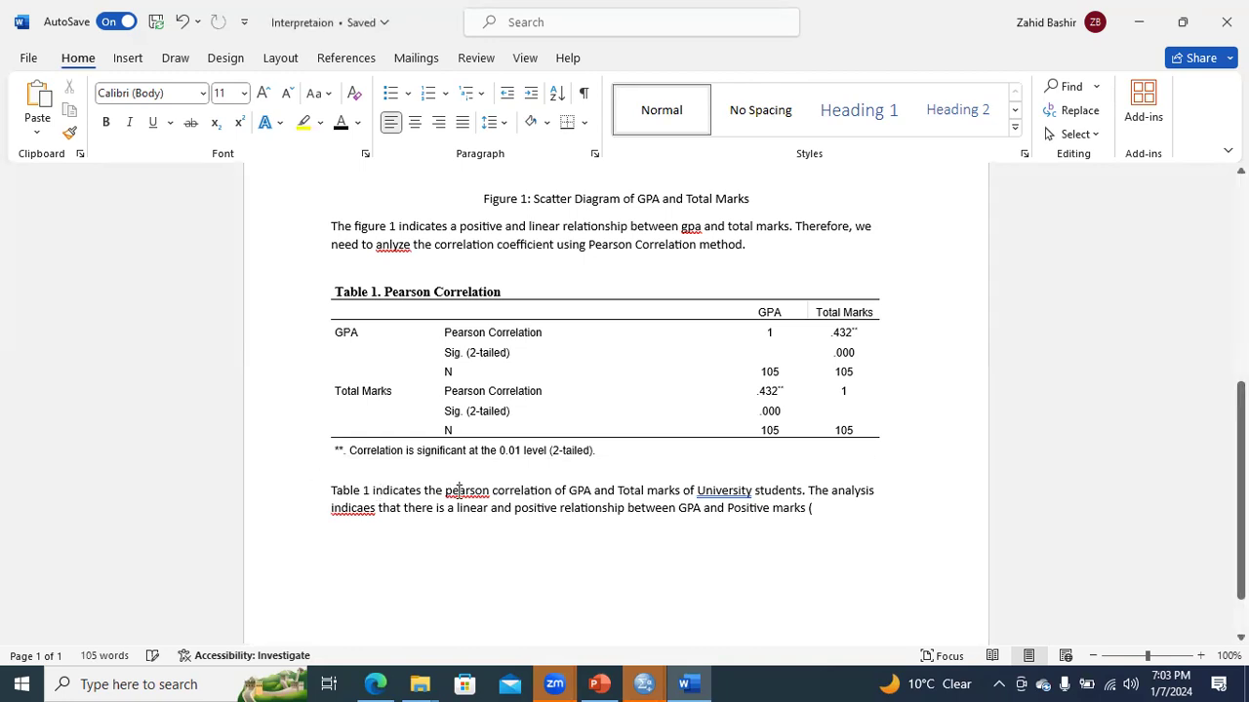
- Correct the misspelled "pearson" to "Pearson" in the paragraph below the table using the spelling suggestion
{"action": "right_click", "coordinate": [460, 490]}
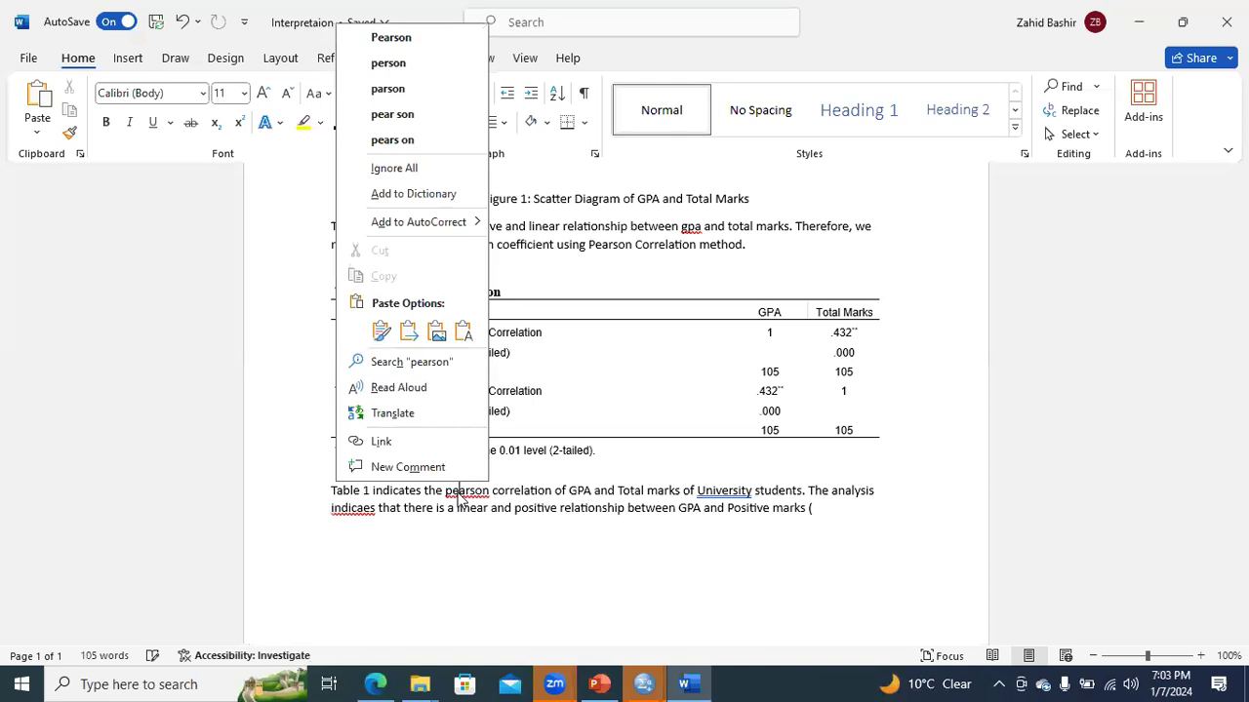
{"action": "left_click", "coordinate": [419, 40]}
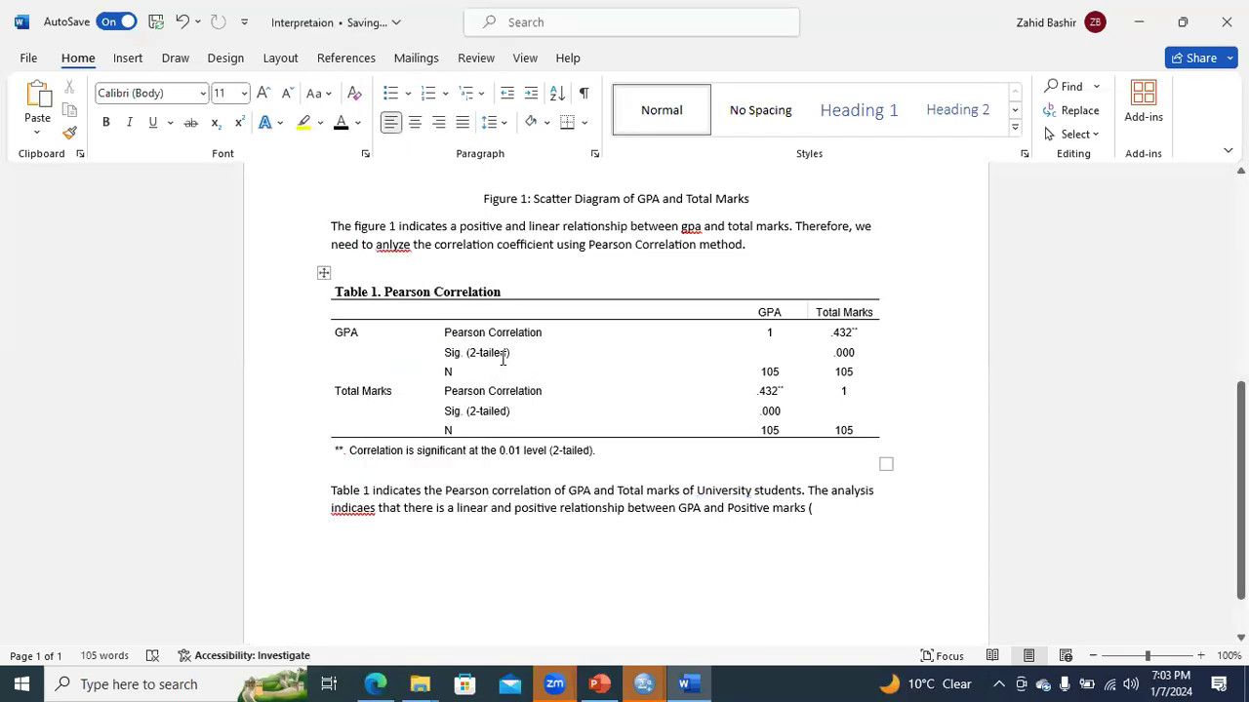
- Examine the Pearson coefficient between GPA and Total Marks in Table 1 against the Correlation Interpretation Guidelines slide in PowerPoint
{"action": "left_click_drag", "start_coordinate": [444, 332], "coordinate": [627, 331]}
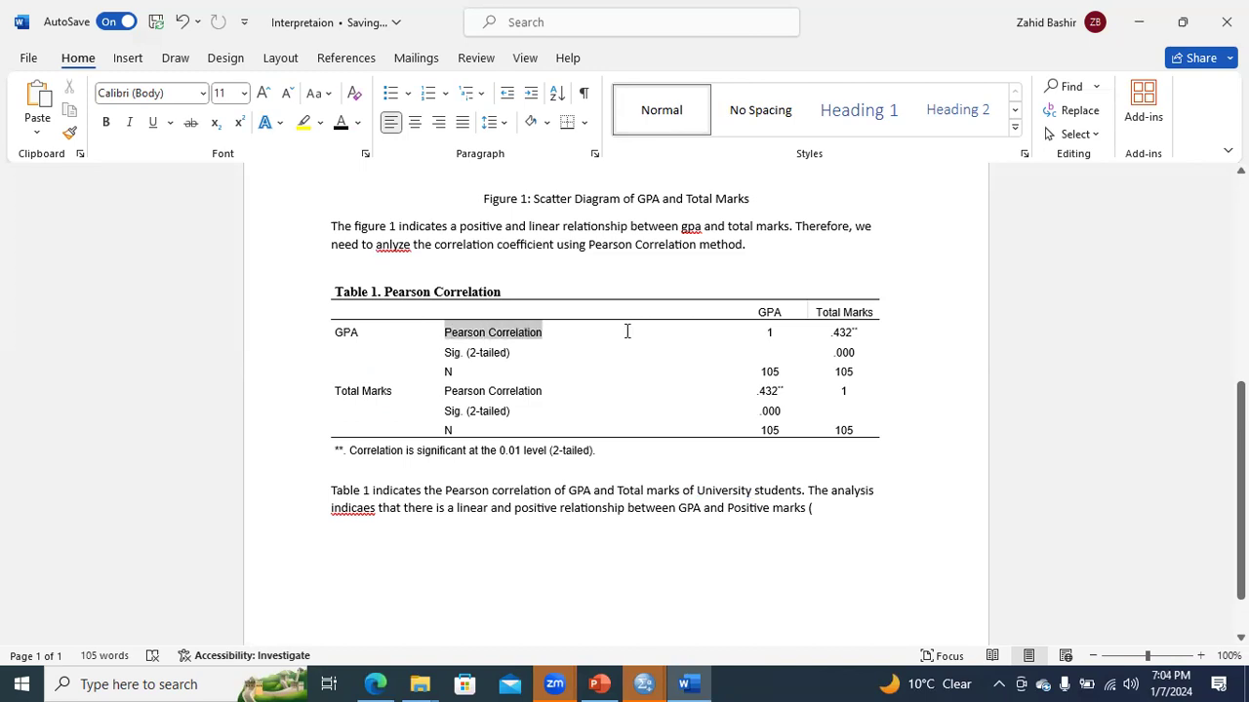
{"action": "left_click_drag", "start_coordinate": [726, 330], "coordinate": [845, 332]}
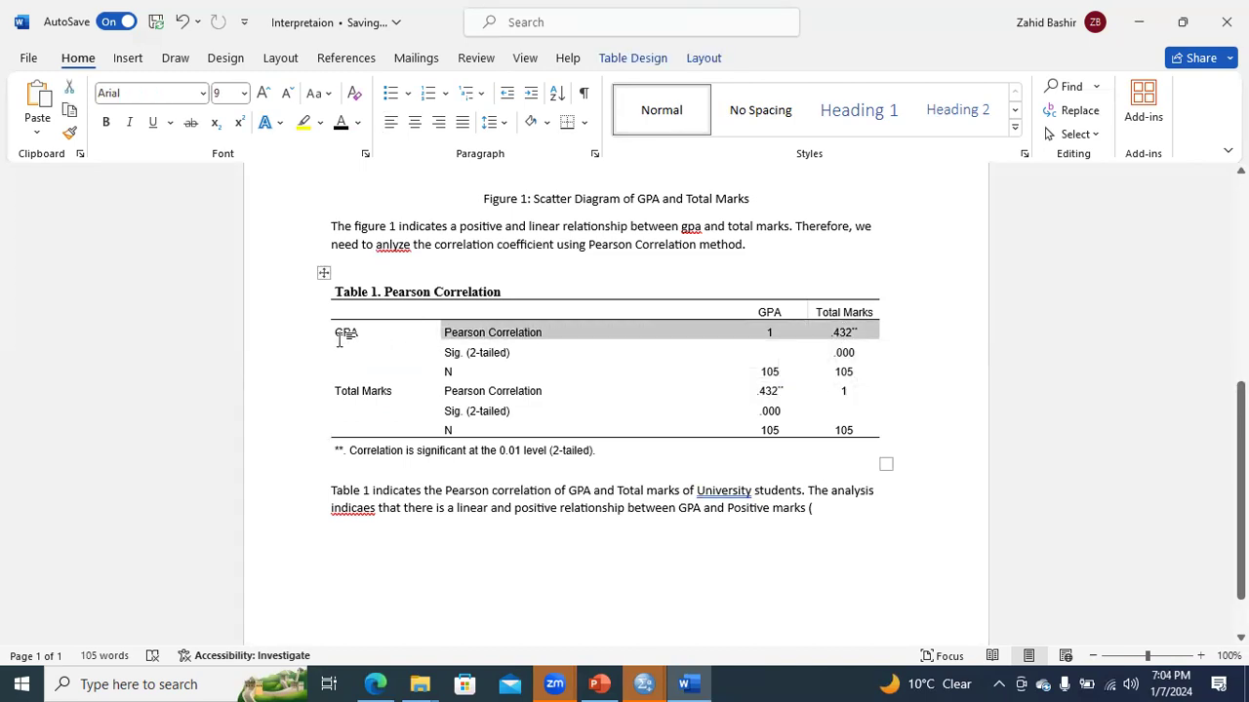
{"action": "left_click_drag", "start_coordinate": [336, 333], "coordinate": [361, 332]}
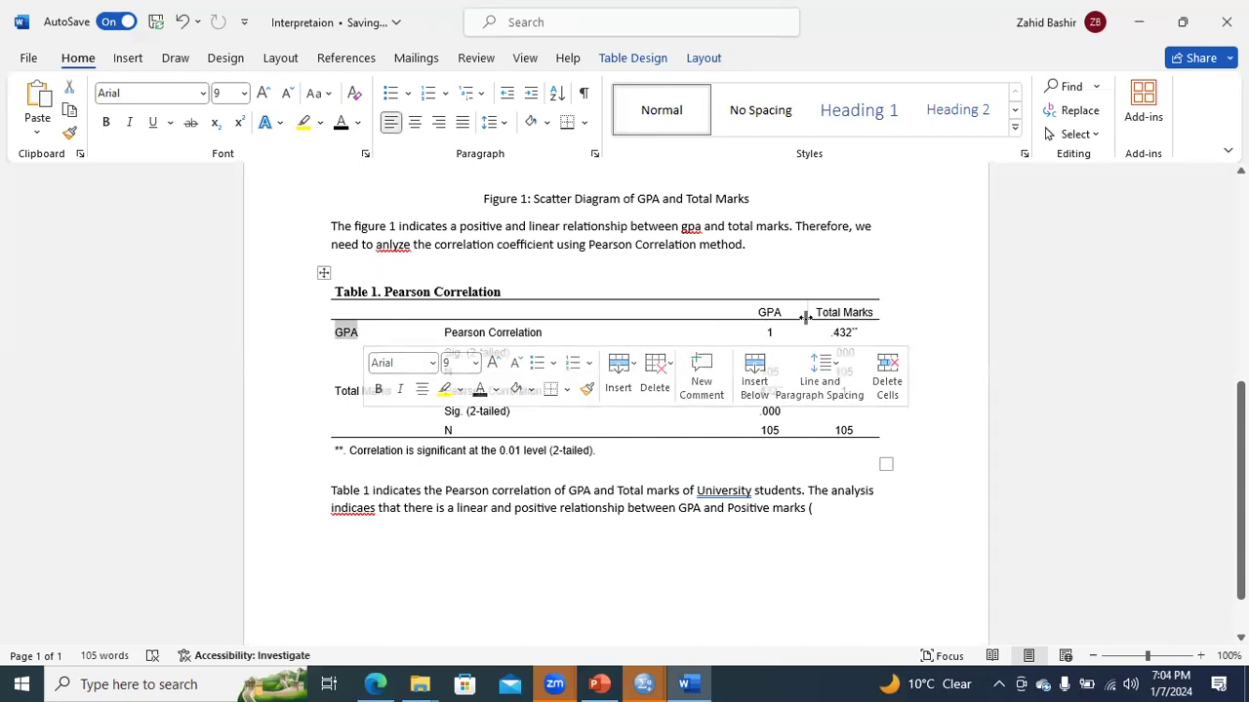
{"action": "left_click_drag", "start_coordinate": [814, 312], "coordinate": [830, 335]}
{"action": "left_click", "coordinate": [913, 296]}
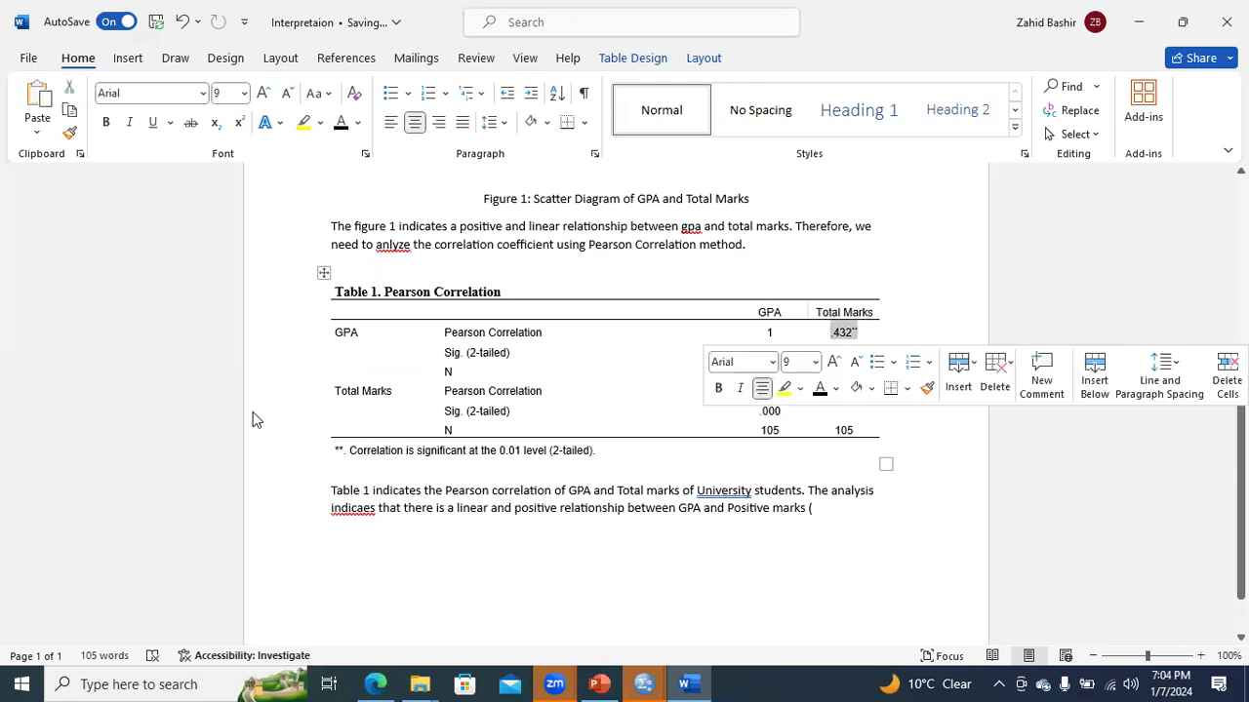
{"action": "mouse_move", "coordinate": [190, 346]}
{"action": "left_mouse_down"}
{"action": "mouse_move", "coordinate": [192, 382]}
{"action": "mouse_move", "coordinate": [185, 361]}
{"action": "left_mouse_up"}
{"action": "left_click", "coordinate": [131, 335]}
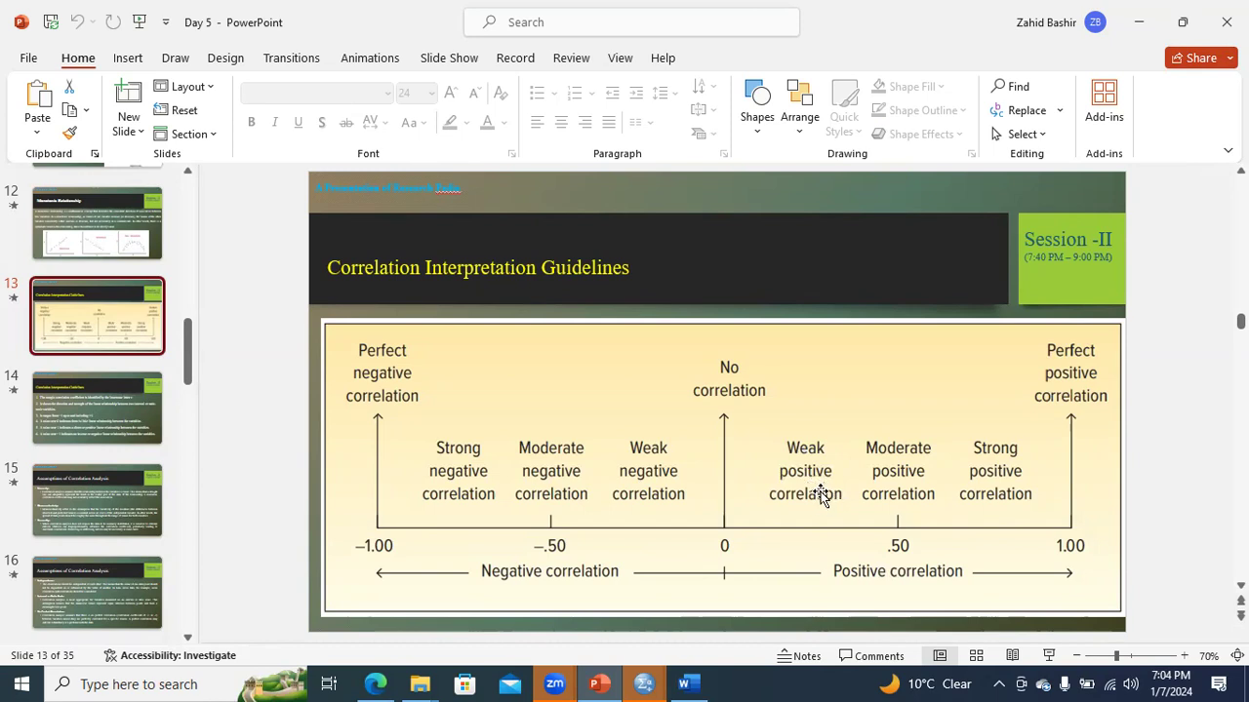
- Back in the Word document, insert "weak" before "positive" and replace "relationship" with "correaltion" in the paragraph below the table
{"action": "left_click", "coordinate": [673, 682]}
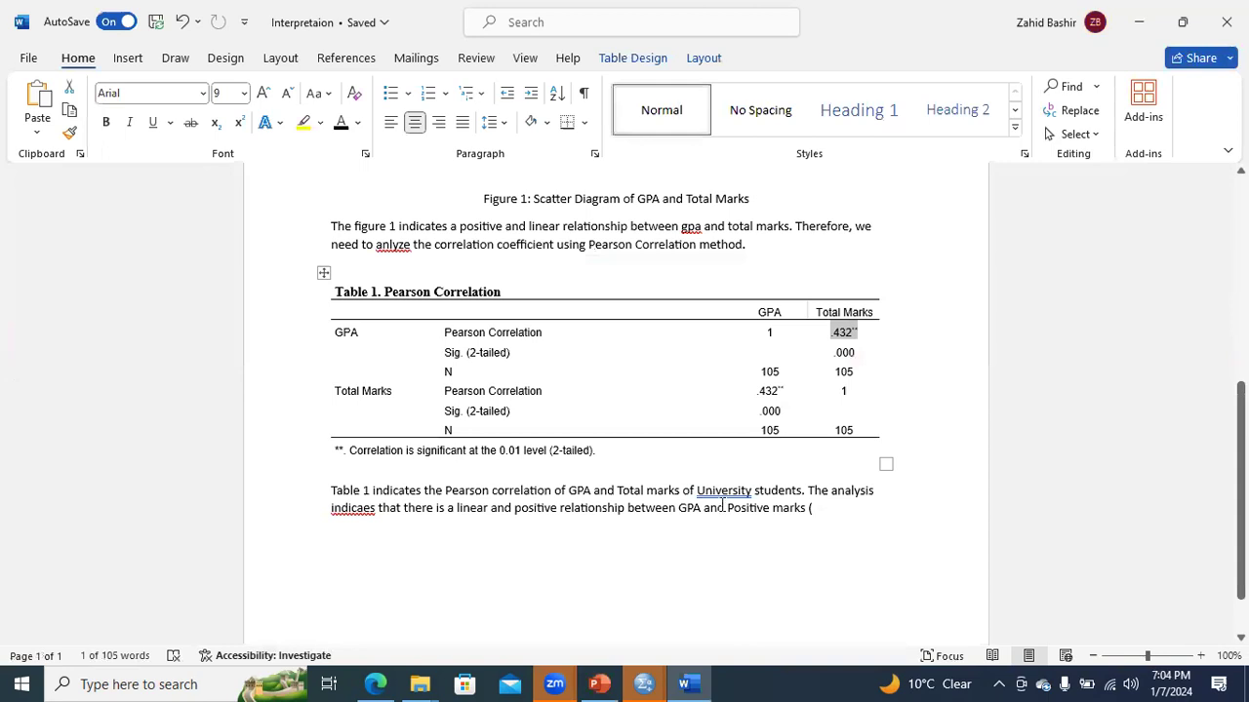
{"action": "left_click", "coordinate": [515, 511]}
{"action": "type", "text": "weak"}
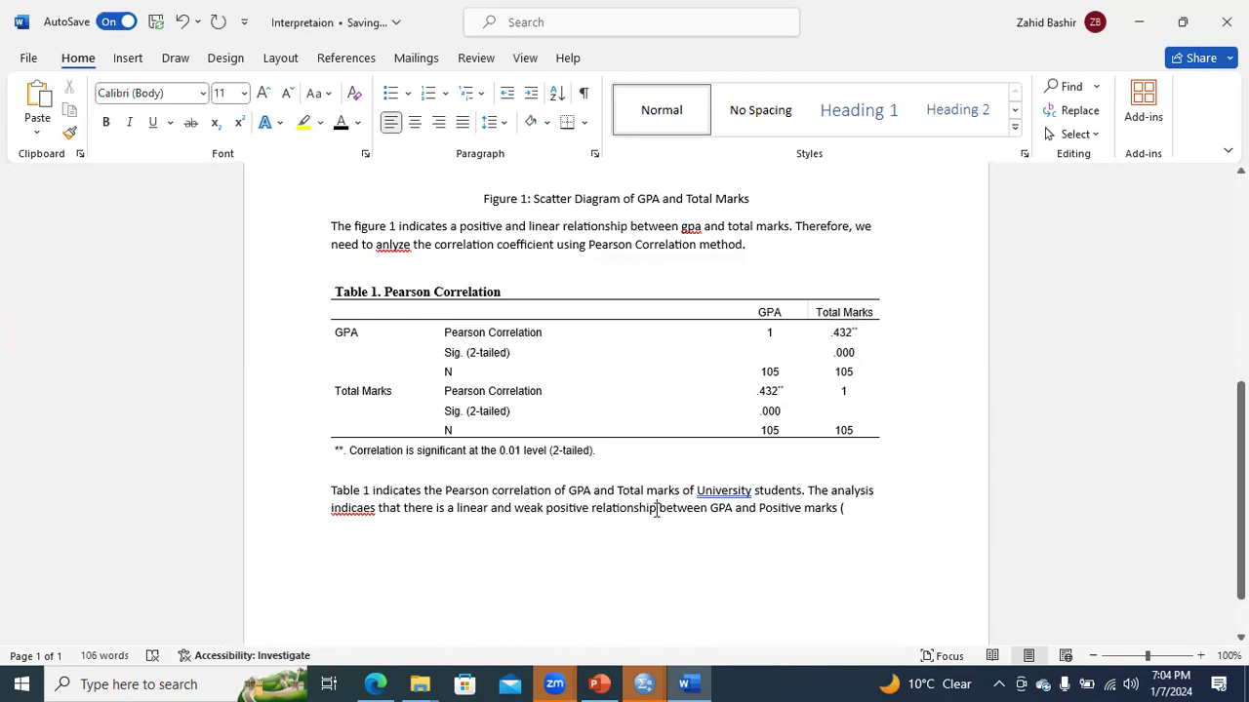
{"action": "left_click", "coordinate": [657, 511]}
{"action": "key", "text": "BackSpace"}
{"action": "key", "text": "BackSpace"}
{"action": "key", "text": "BackSpace"}
{"action": "key", "text": "BackSpace"}
{"action": "key", "text": "BackSpace"}
{"action": "key", "text": "BackSpace"}
{"action": "key", "text": "BackSpace"}
{"action": "key", "text": "BackSpace"}
{"action": "key", "text": "BackSpace"}
{"action": "key", "text": "BackSpace"}
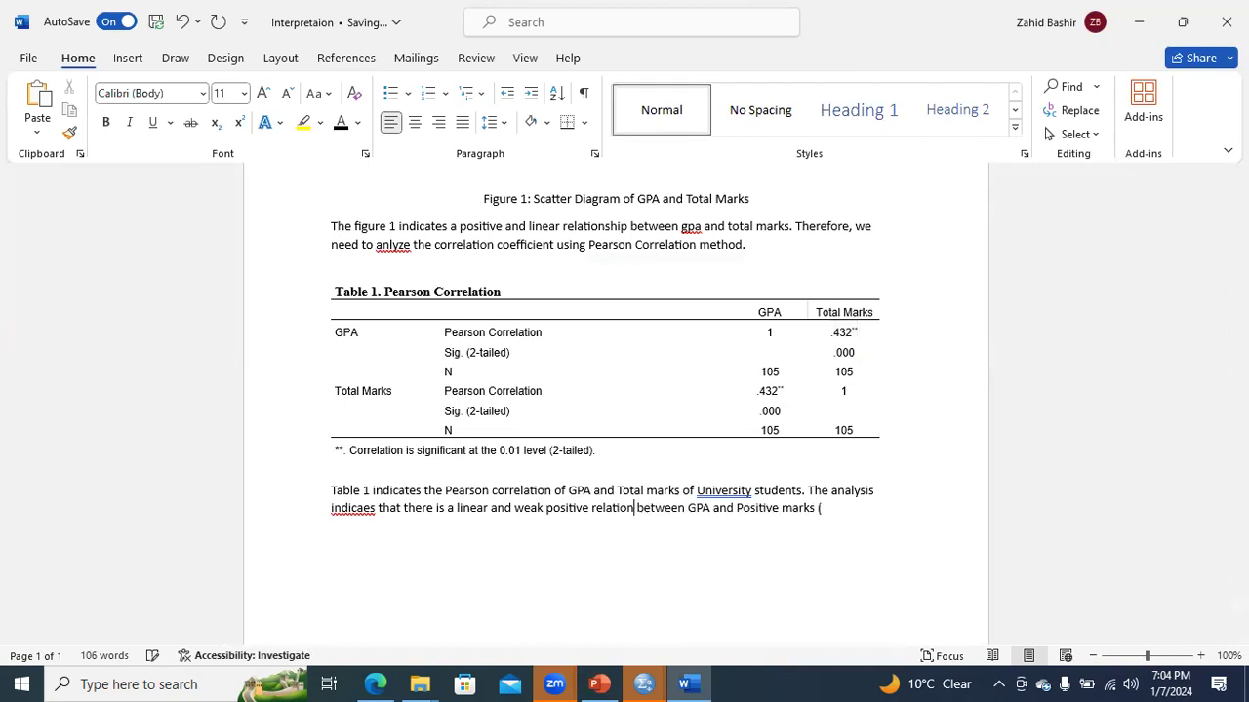
{"action": "key", "text": "BackSpace"}
{"action": "key", "text": "BackSpace"}
{"action": "type", "text": "correaltion"}
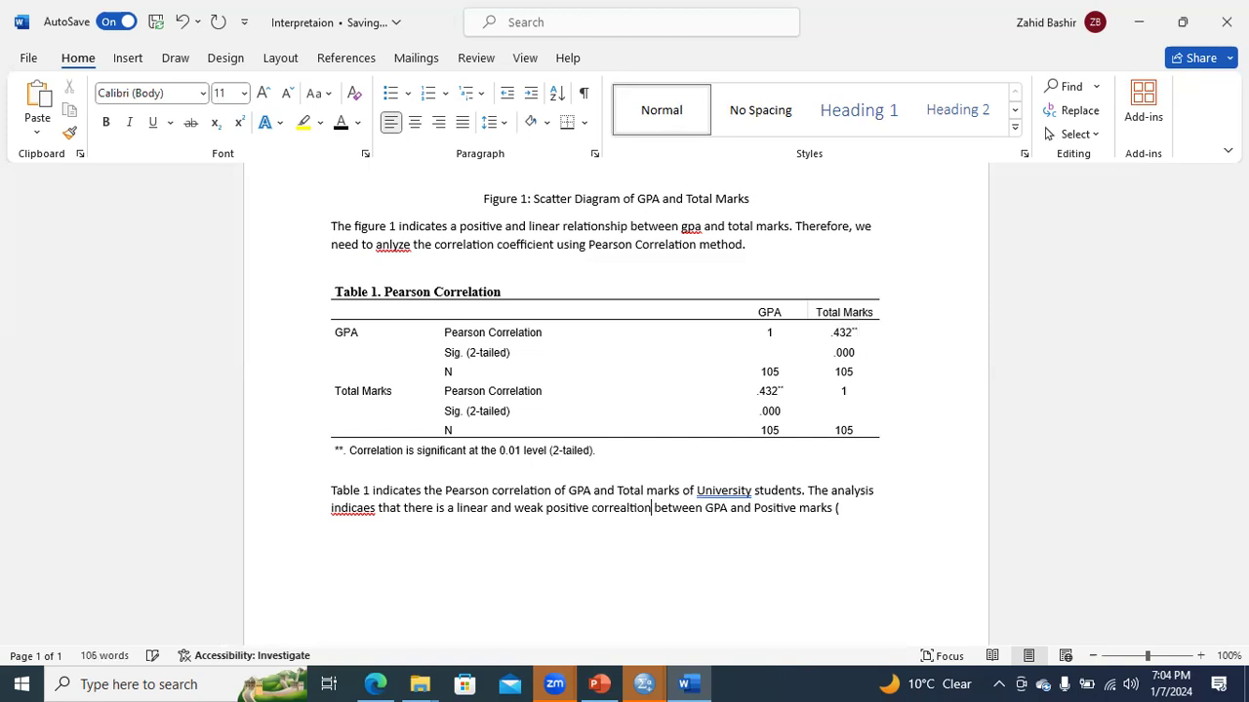
- Complete the open parenthesis at the paragraph's end with "r = .432, P = 0.01)"
{"action": "left_click", "coordinate": [841, 512]}
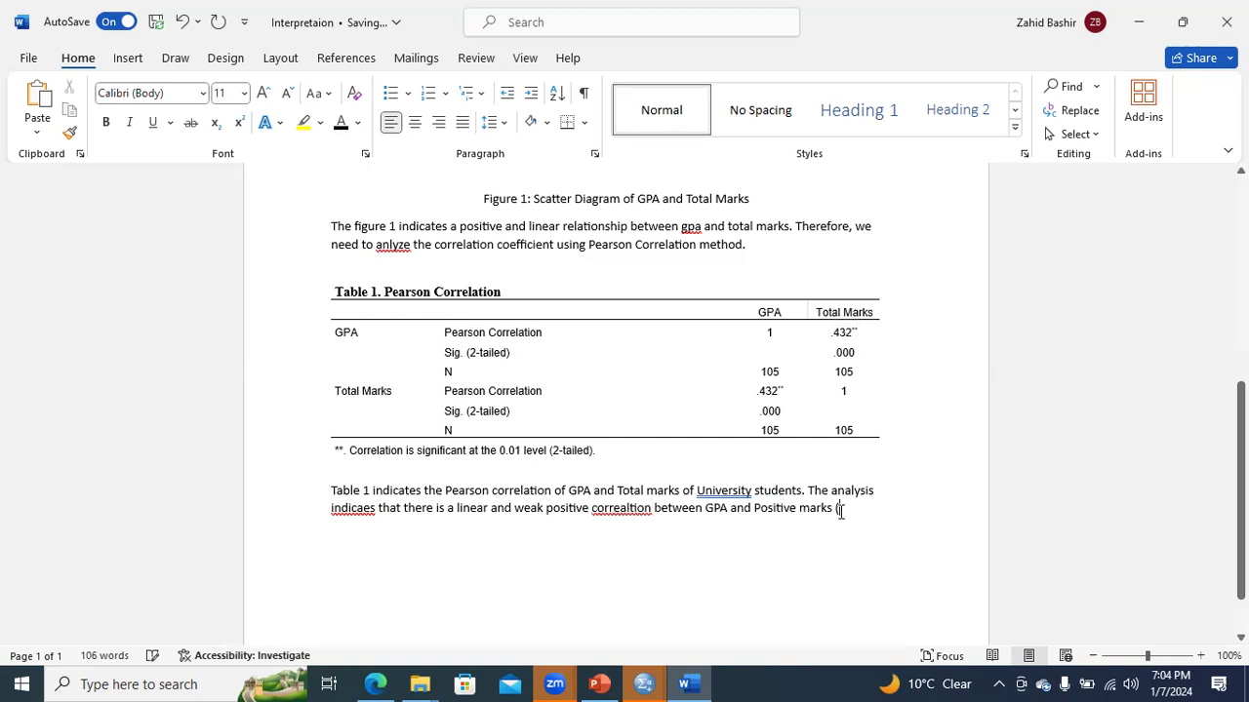
{"action": "type", "text": "r = .4"}
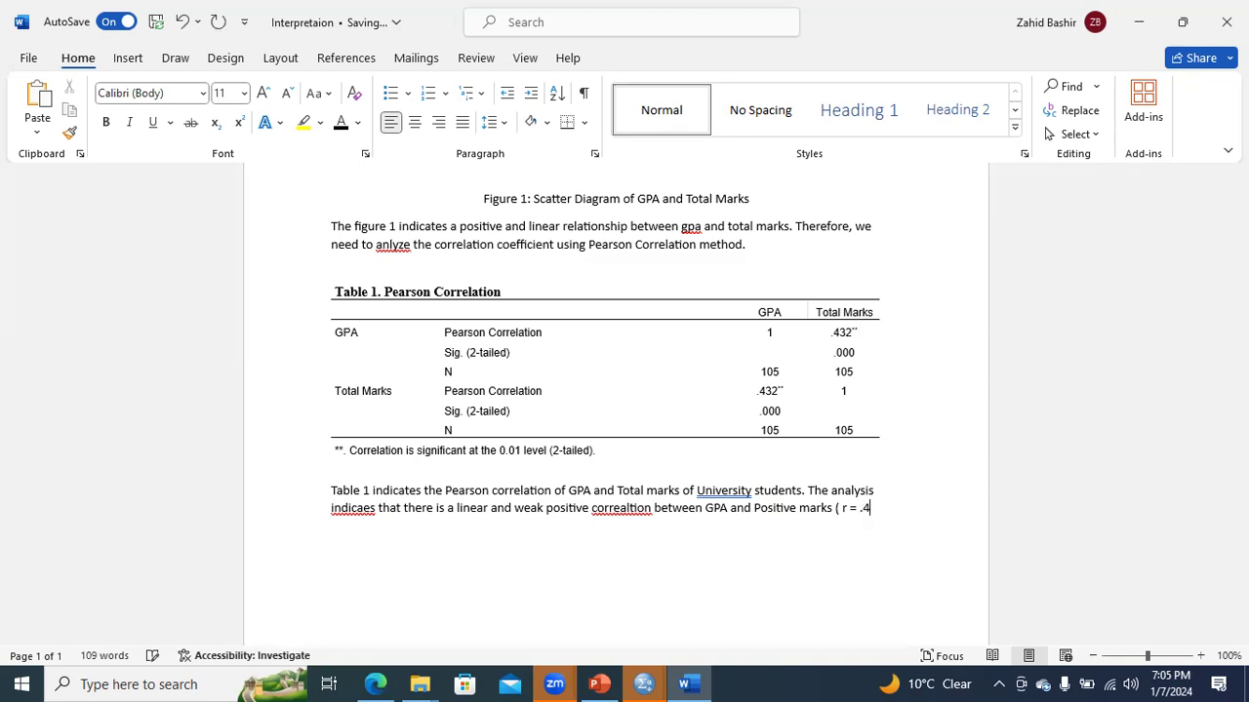
{"action": "type", "text": "32, P"}
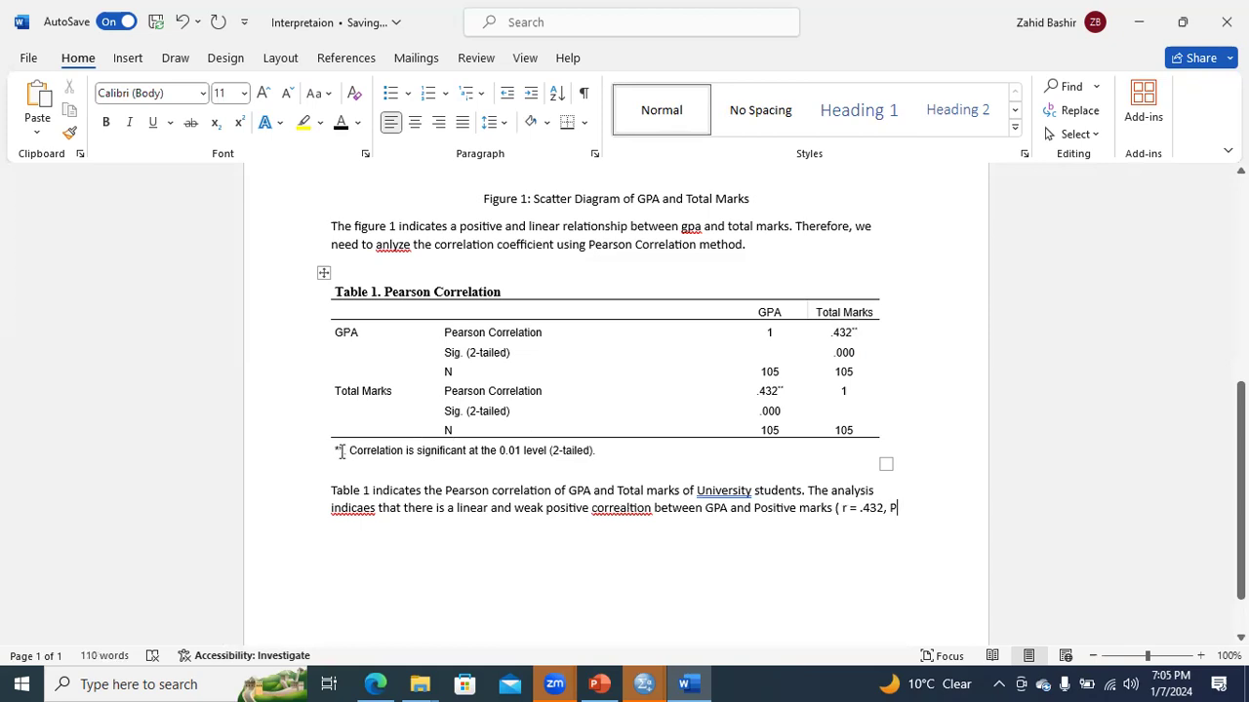
{"action": "left_click_drag", "start_coordinate": [337, 450], "coordinate": [543, 454]}
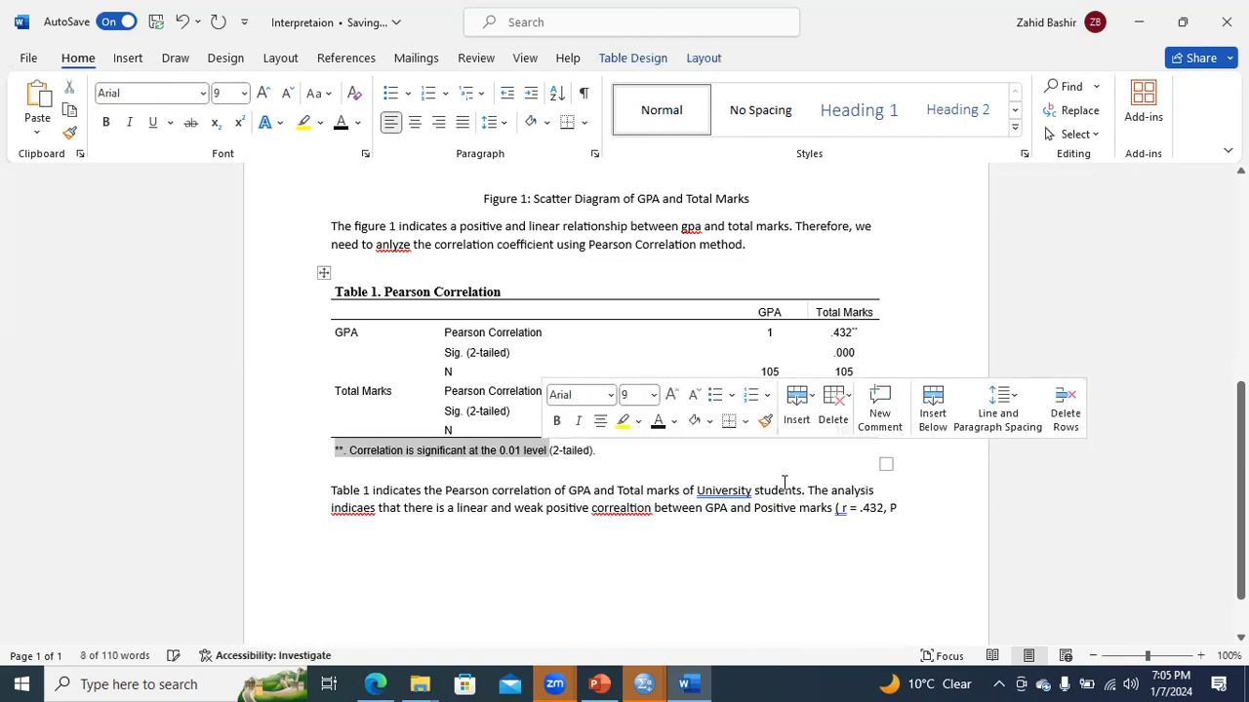
{"action": "left_click", "coordinate": [899, 508]}
{"action": "type", "text": "="}
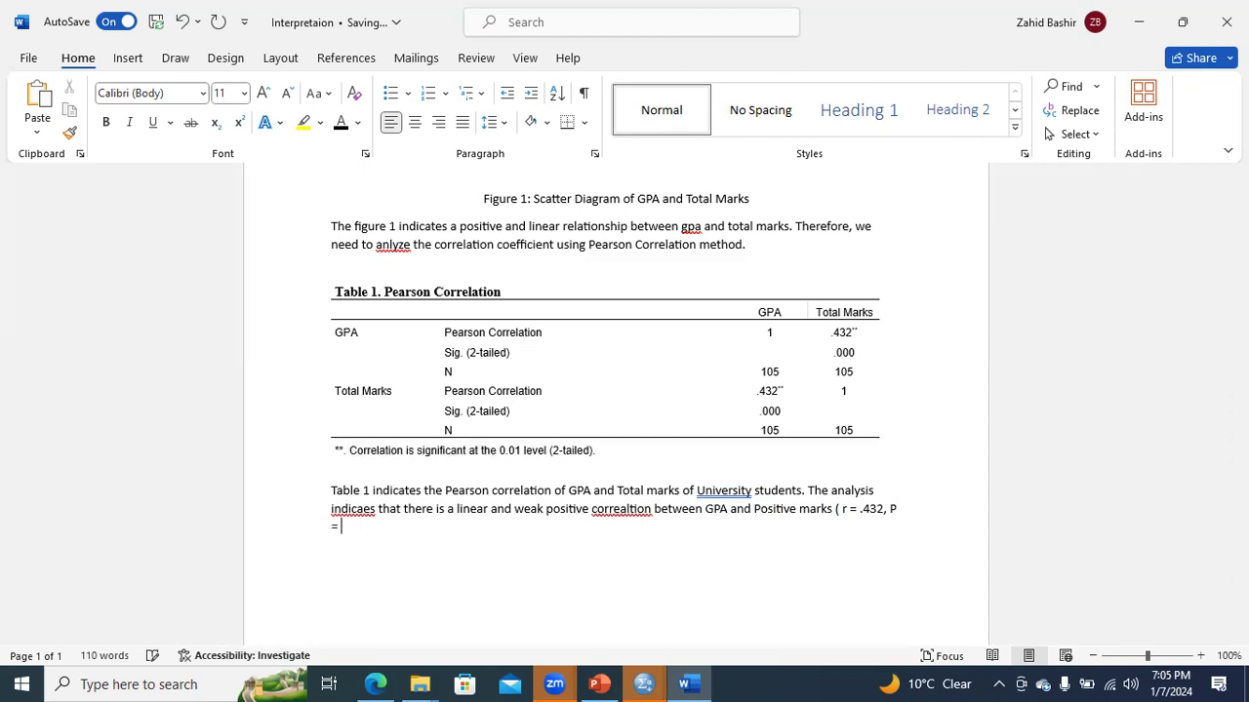
{"action": "type", "text": " 0.01)"}
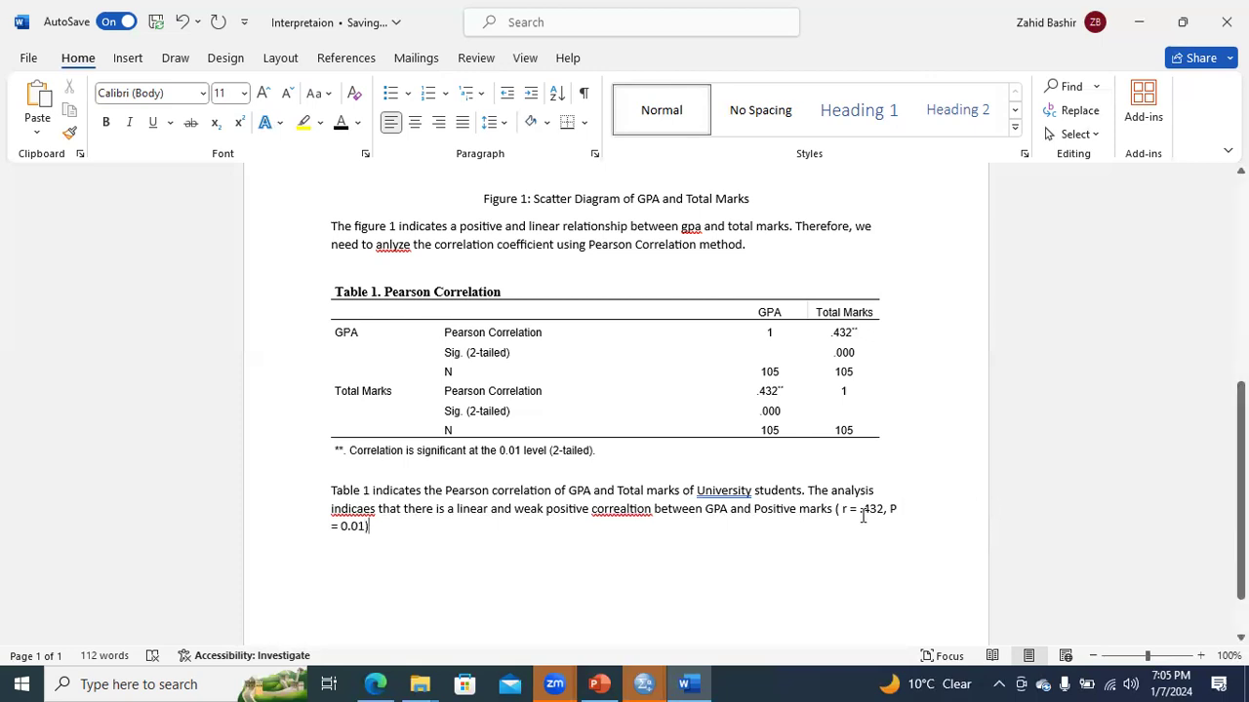
- Italicize the statistics "( r = .432, P = 0.01)" at the end of the paragraph
{"action": "left_click_drag", "start_coordinate": [836, 507], "coordinate": [872, 526]}
{"action": "left_click", "coordinate": [868, 515]}
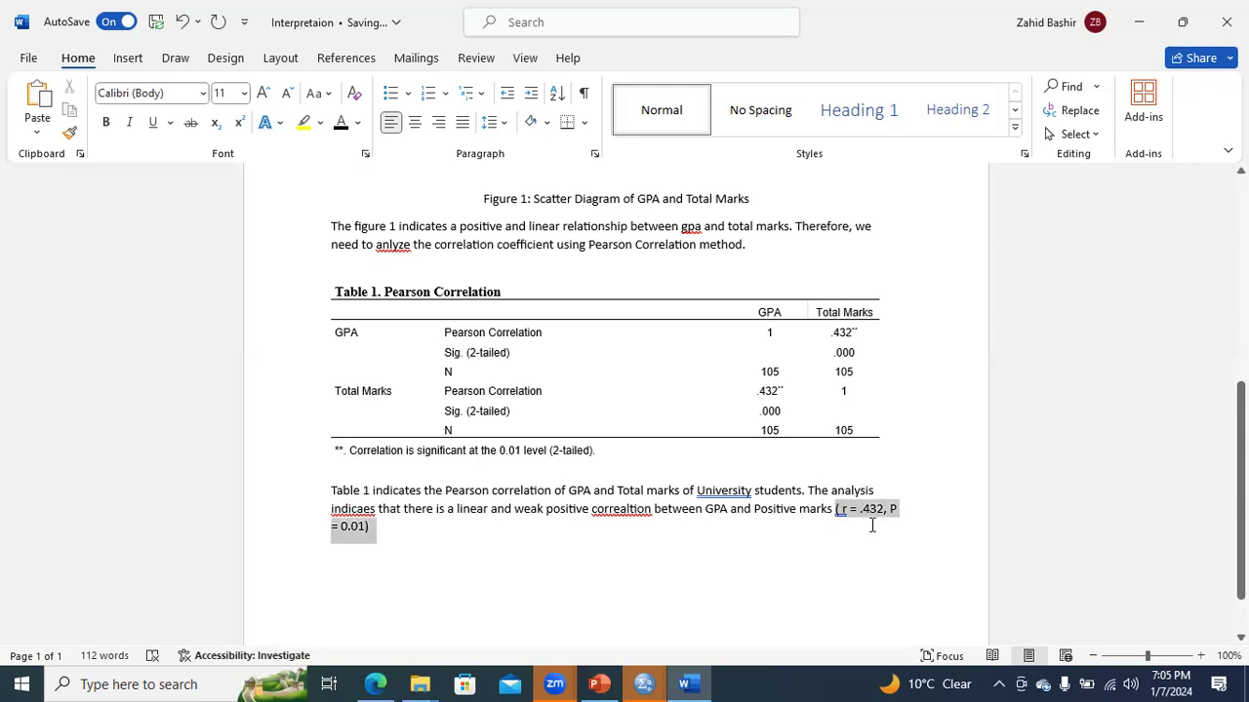
{"action": "key", "text": "ctrl+i"}
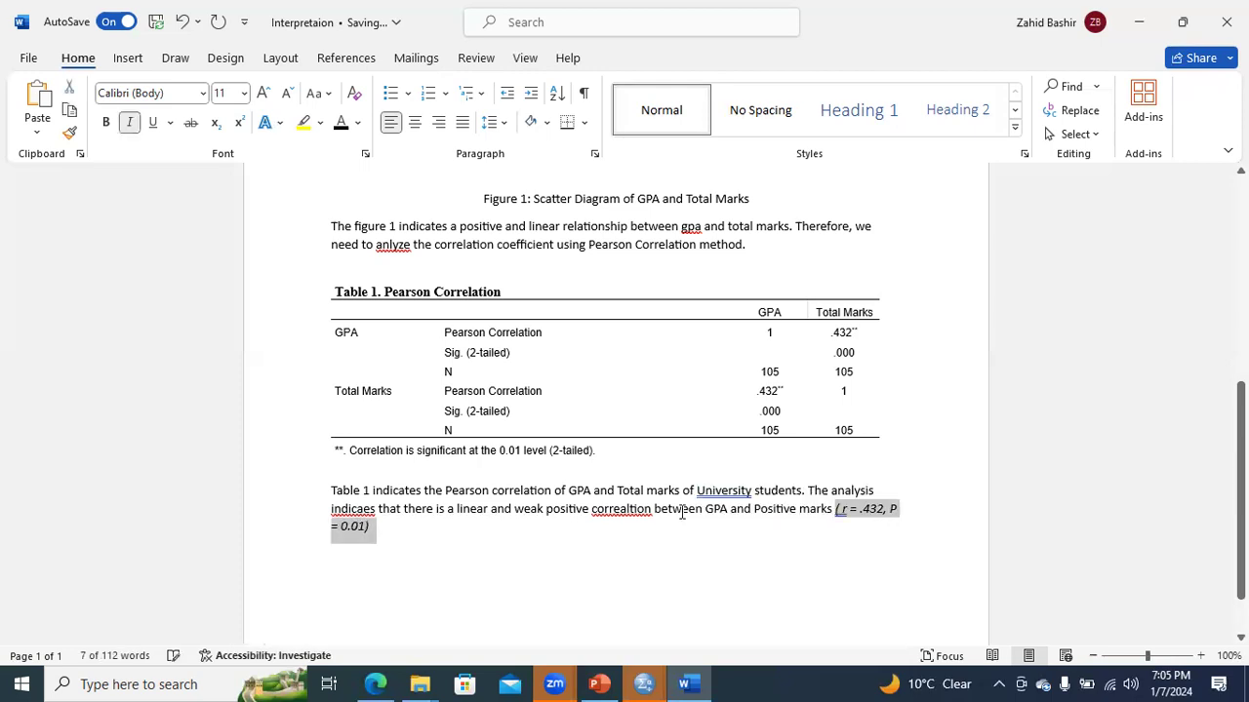
{"action": "left_click", "coordinate": [437, 543]}
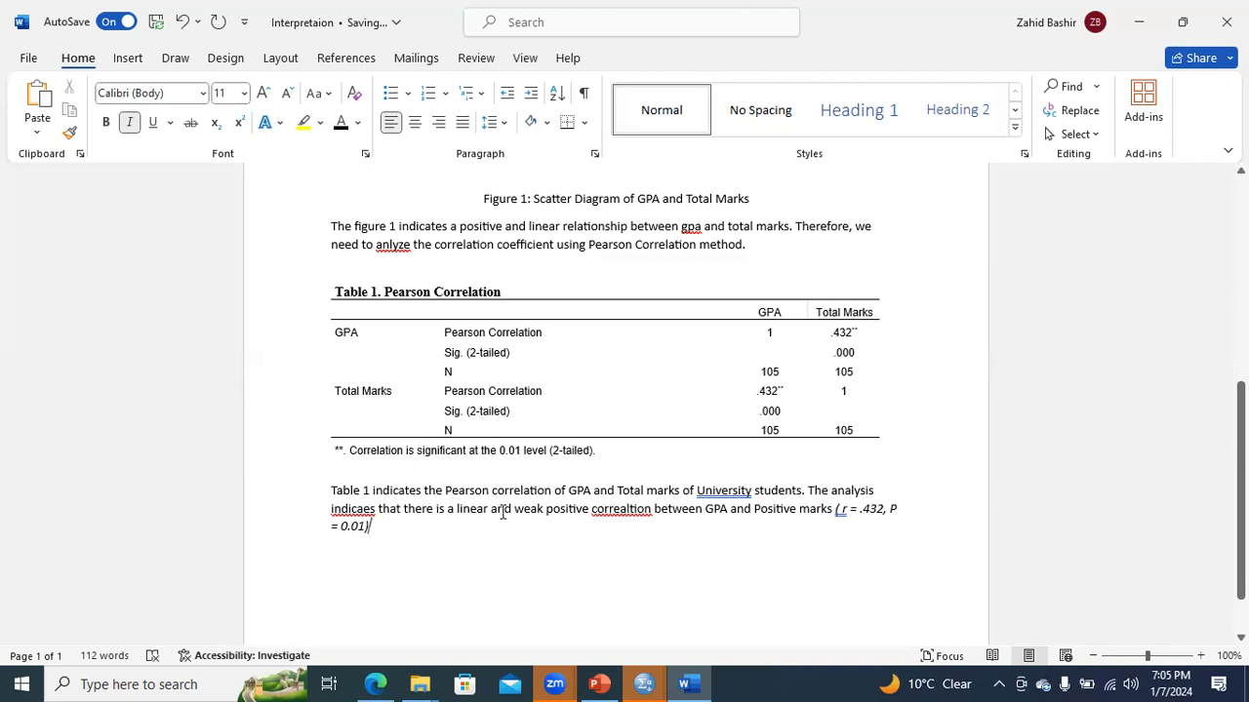
- Insert "highly significant" after "weak positive" and correct the misspelled "correaltion" to "correlation"
{"action": "left_click", "coordinate": [589, 511]}
{"action": "type", "text": "hight"}
{"action": "key", "text": "BackSpace"}
{"action": "key", "text": "BackSpace"}
{"action": "key", "text": "BackSpace"}
{"action": "key", "text": "BackSpace"}
{"action": "key", "text": "BackSpace"}
{"action": "type", "text": "highly significant"}
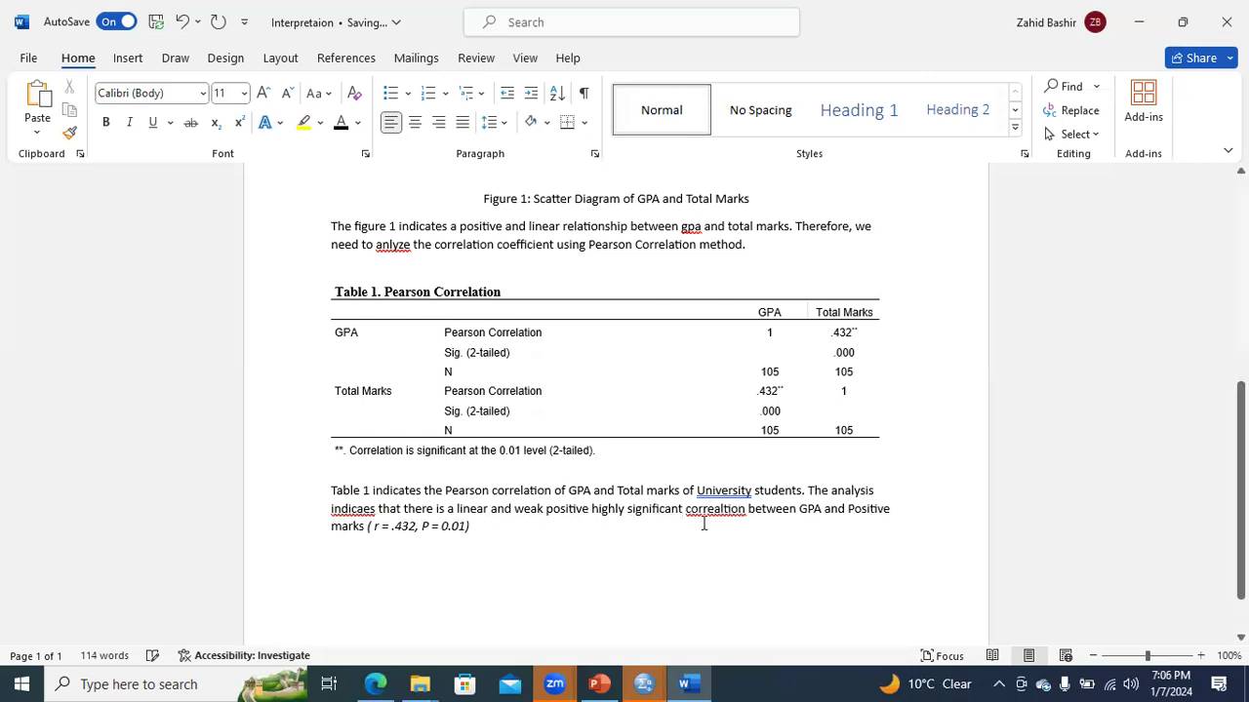
{"action": "right_click", "coordinate": [714, 514]}
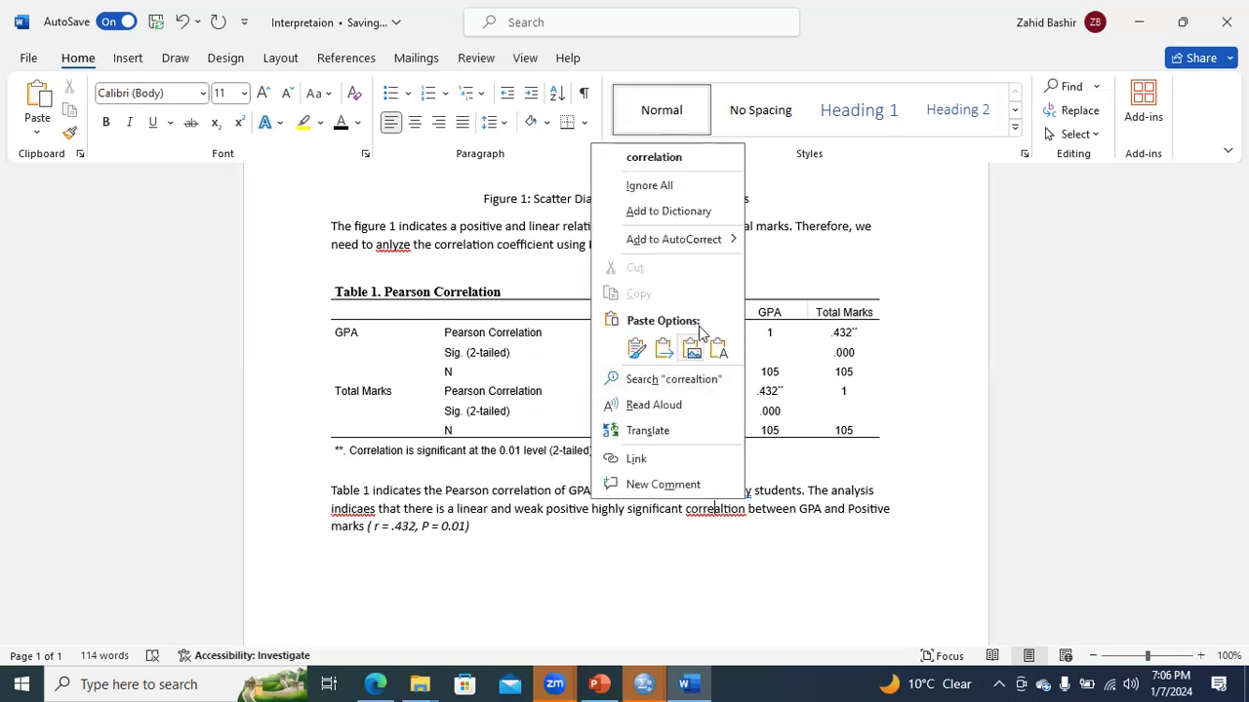
{"action": "left_click", "coordinate": [673, 158]}
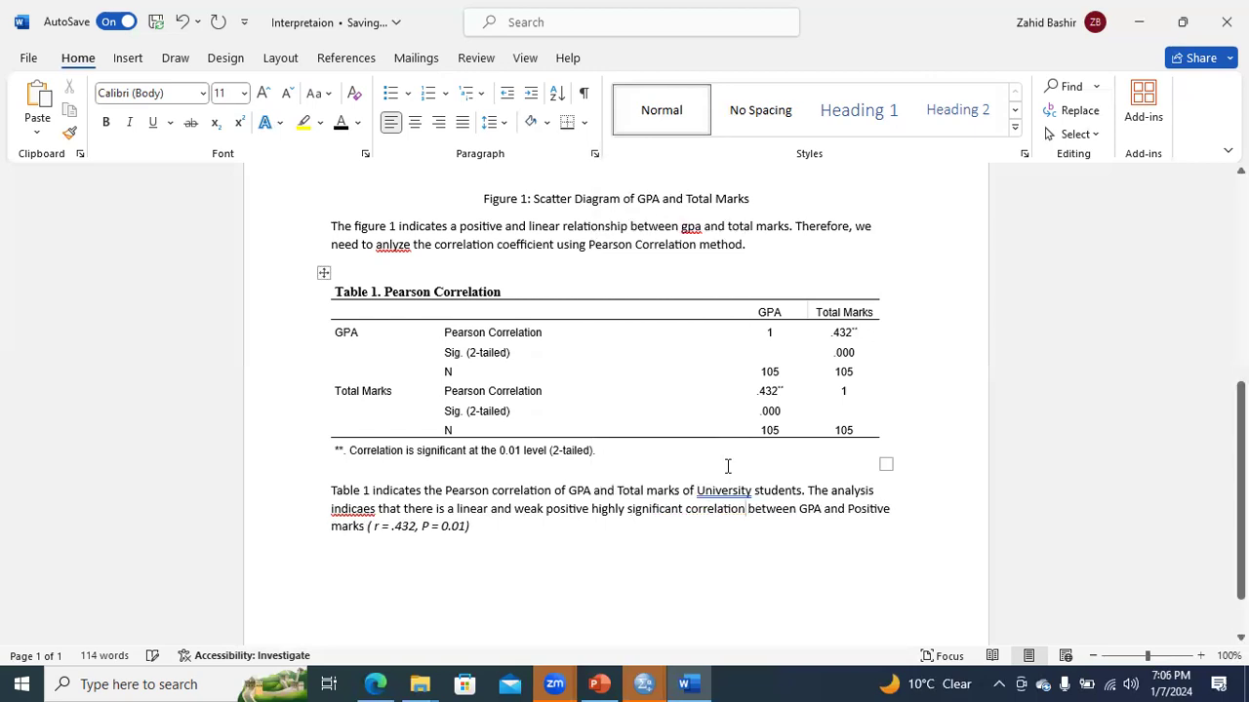
- End the sentence with a period and append in non-italic text "Therefore, if GPA increases, the total marks will also increase."
{"action": "left_click", "coordinate": [479, 527]}
{"action": "type", "text": "."}
{"action": "key", "text": "ctrl+i"}
{"action": "type", "text": "T"}
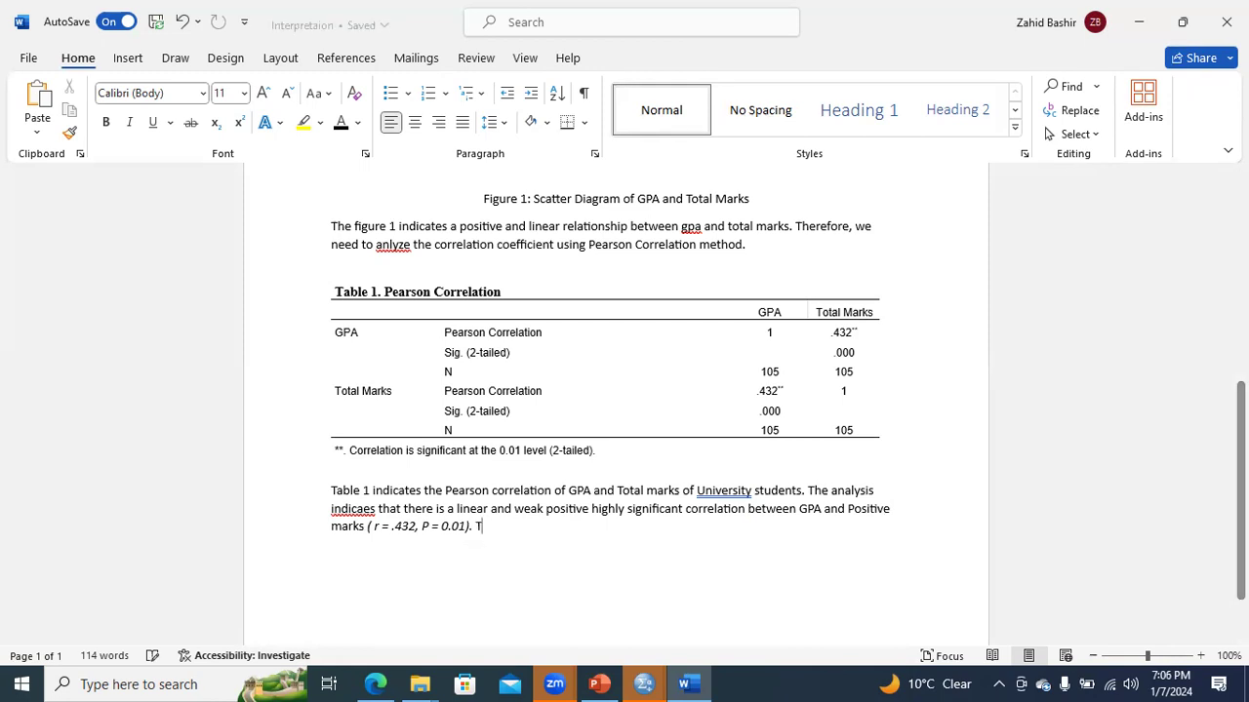
{"action": "type", "text": "herefore, if GPA increases, the total marks will increase"}
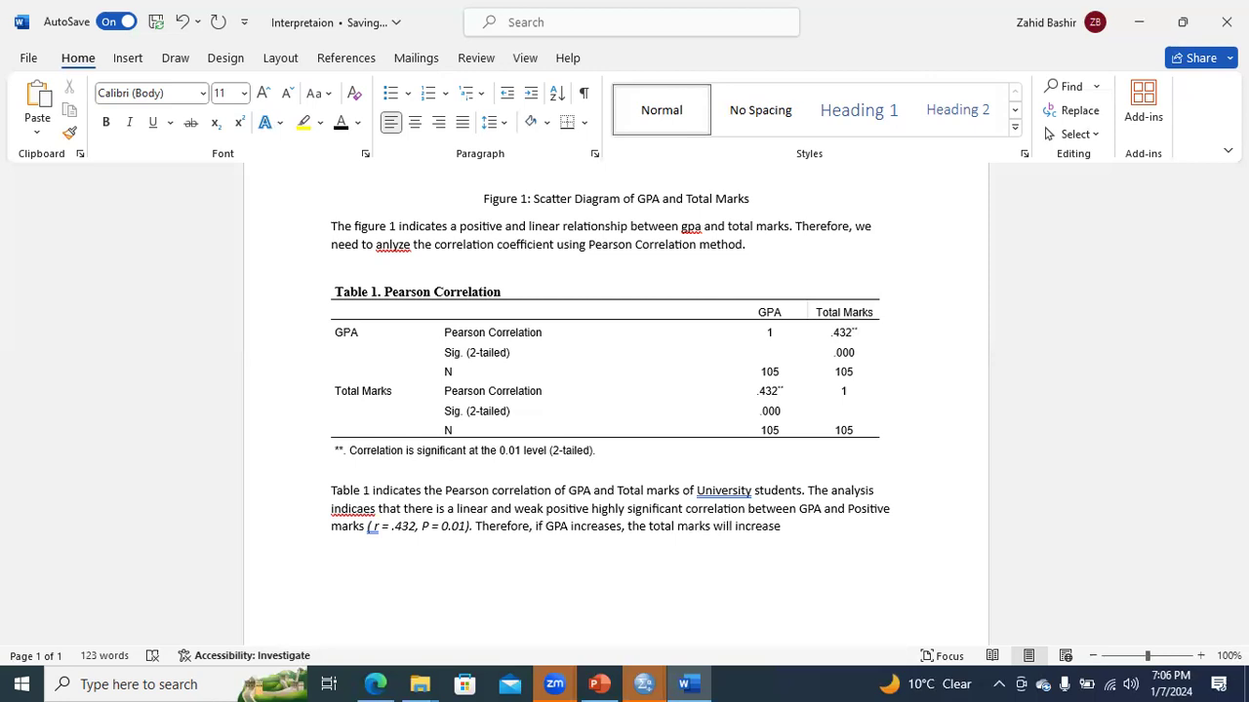
{"action": "key", "text": "BackSpace"}
{"action": "key", "text": "BackSpace"}
{"action": "key", "text": "BackSpace"}
{"action": "key", "text": "BackSpace"}
{"action": "key", "text": "BackSpace"}
{"action": "key", "text": "BackSpace"}
{"action": "type", "text": "also increase."}
- Format the whole interpretation paragraph below the table in 12 pt Times New Roman
{"action": "left_click_drag", "start_coordinate": [801, 534], "coordinate": [332, 491]}
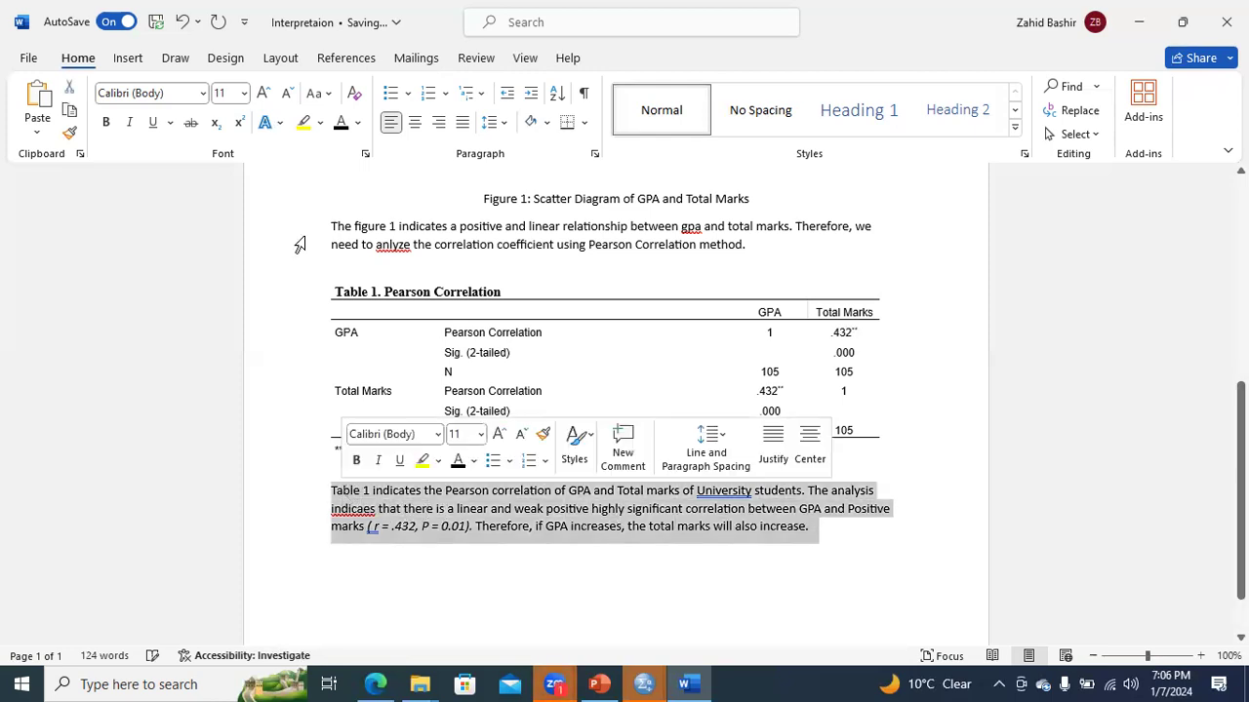
{"action": "left_click", "coordinate": [243, 93]}
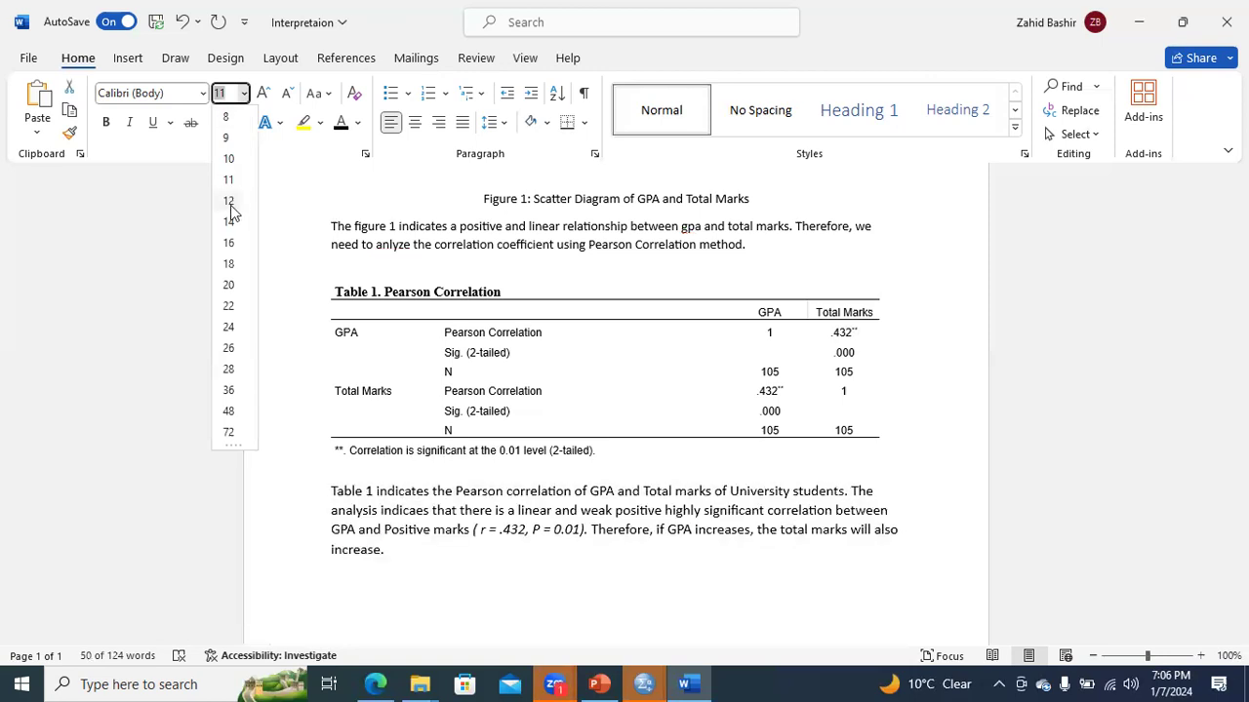
{"action": "left_click", "coordinate": [232, 204]}
{"action": "left_click", "coordinate": [202, 93]}
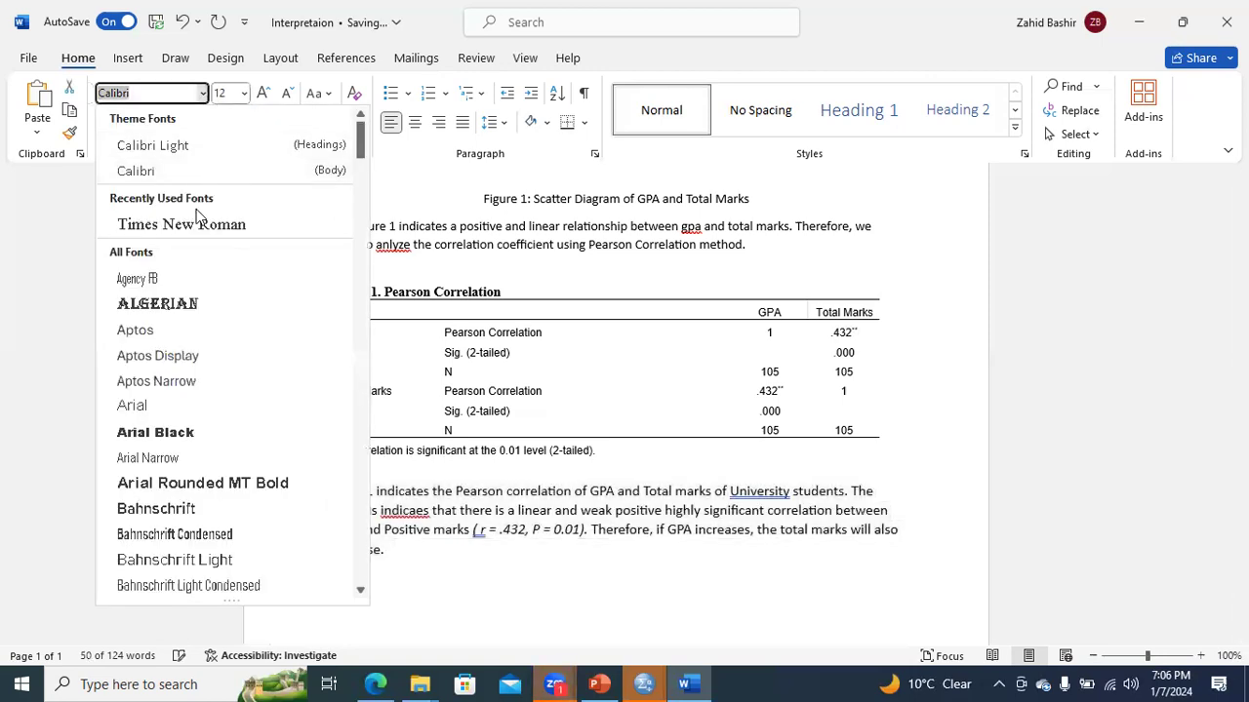
{"action": "left_click", "coordinate": [224, 221]}
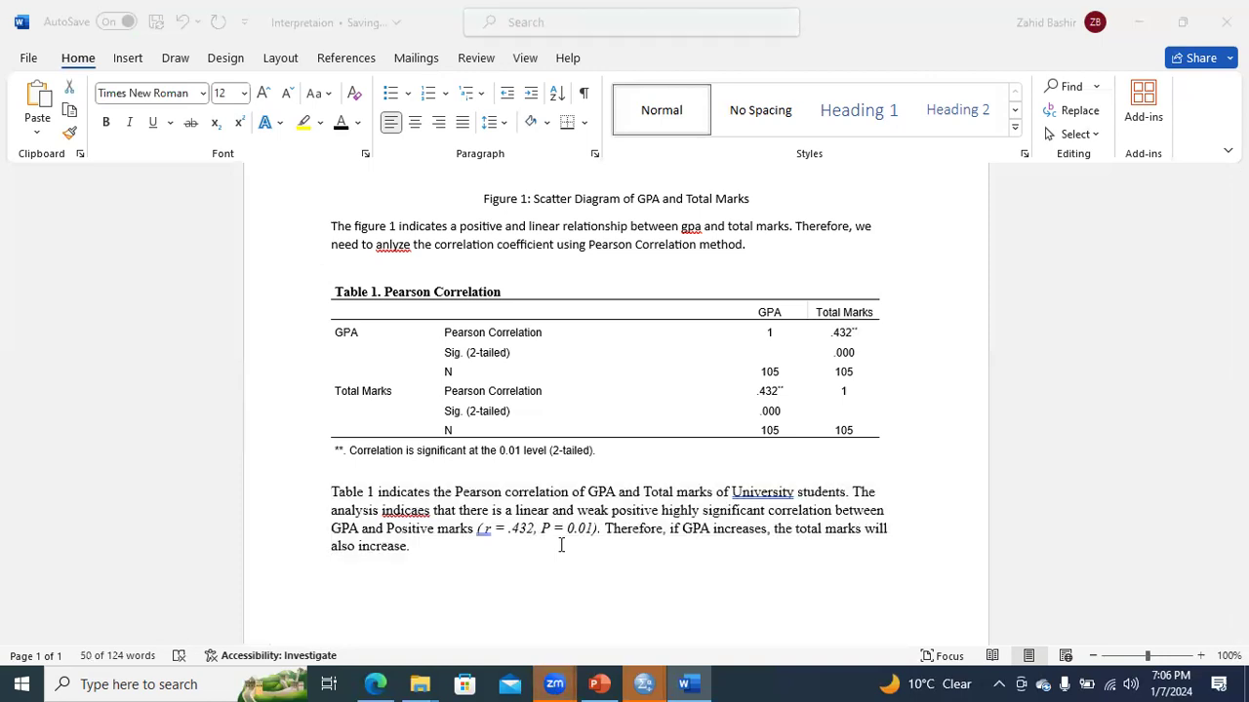
- Switch to PowerPoint and examine the correlation strength scale on the Correlation Interpretation Guidelines slide as a slide show, ending the show when done
{"action": "left_click", "coordinate": [597, 683]}
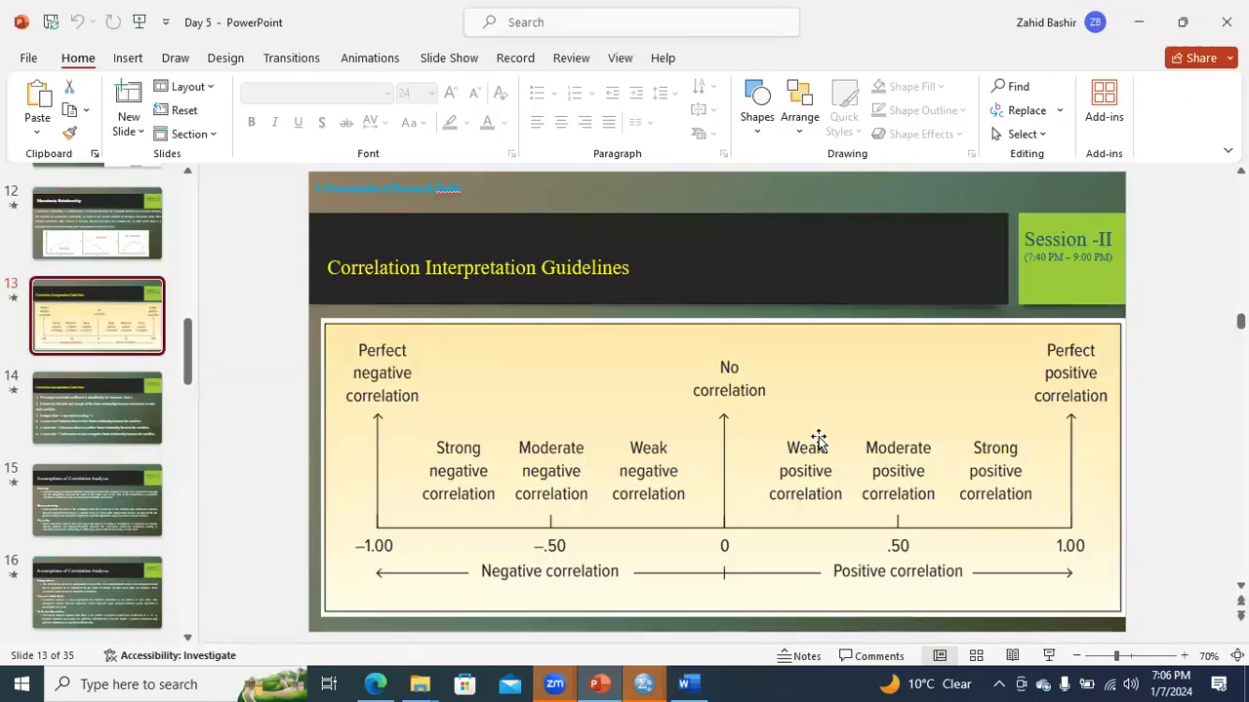
{"action": "left_click", "coordinate": [1049, 655]}
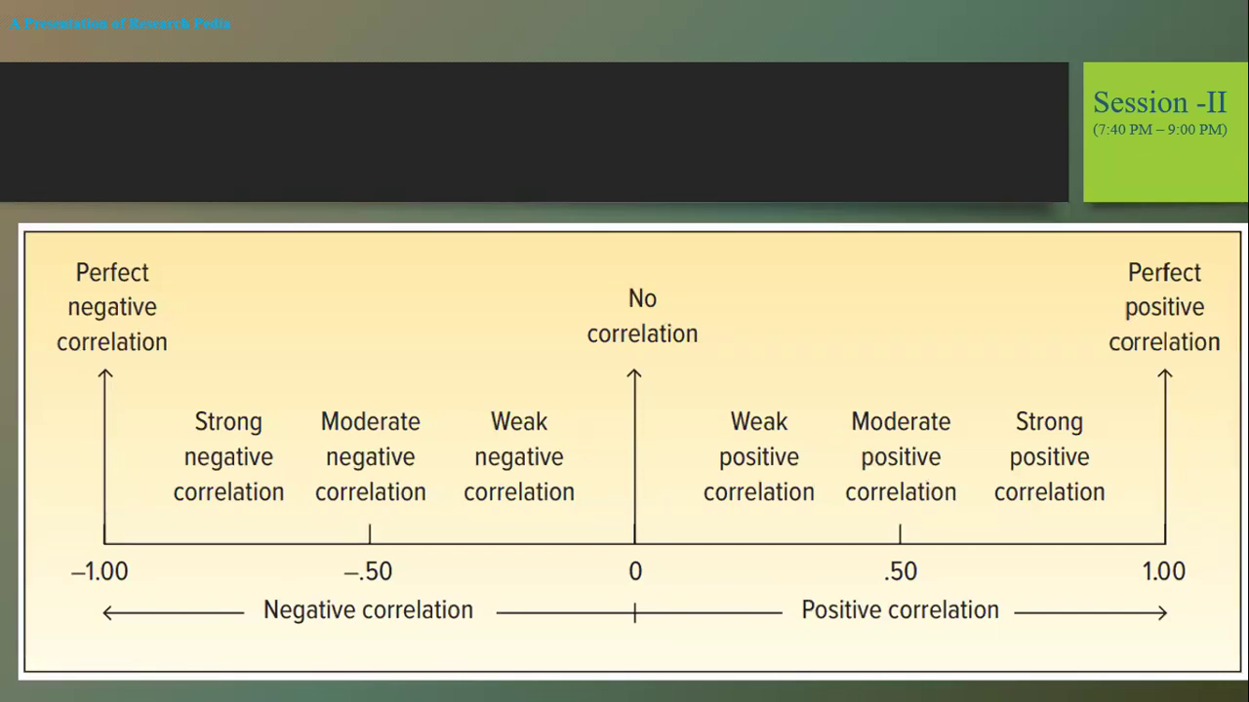
{"action": "right_click", "coordinate": [724, 454]}
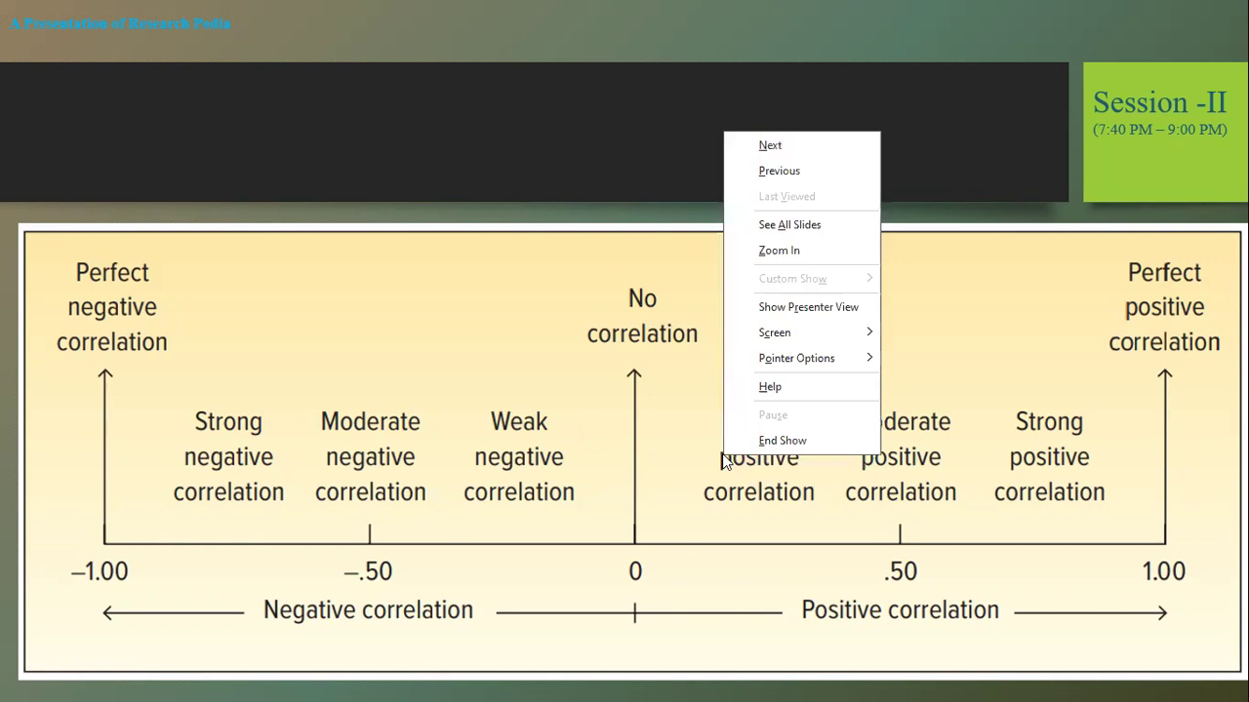
{"action": "left_click", "coordinate": [896, 566]}
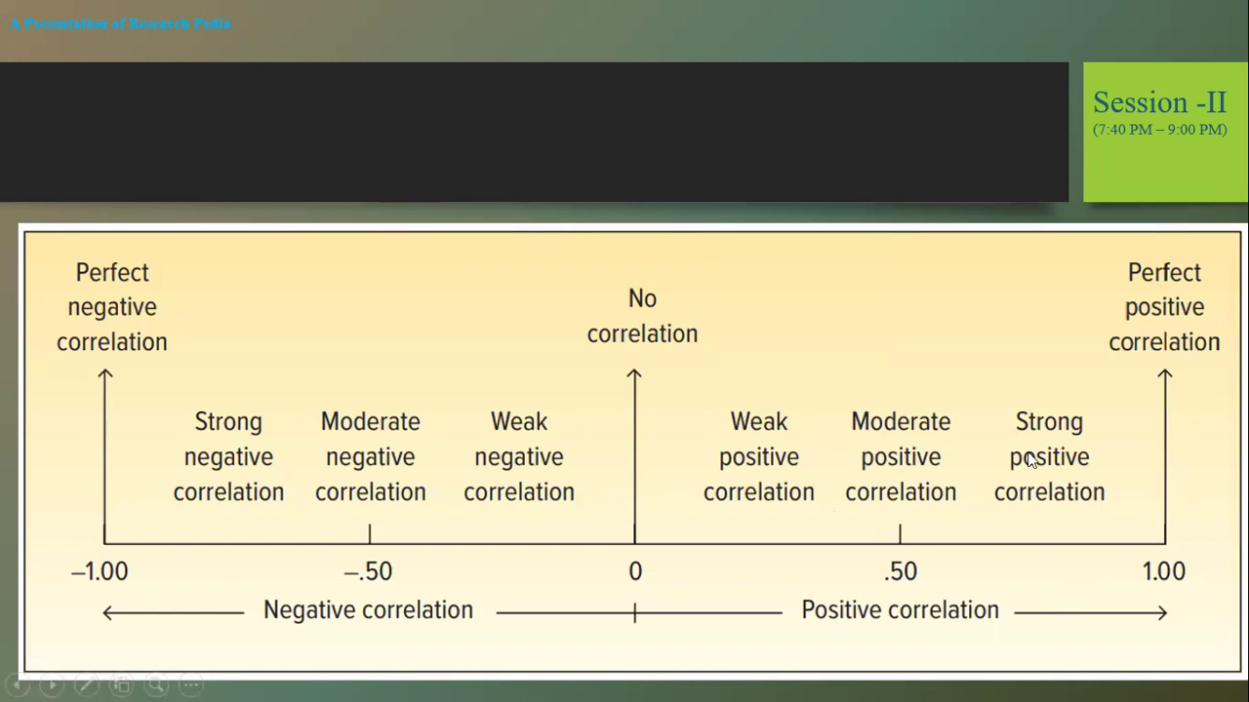
{"action": "right_click", "coordinate": [1002, 552]}
{"action": "left_click", "coordinate": [1040, 538]}
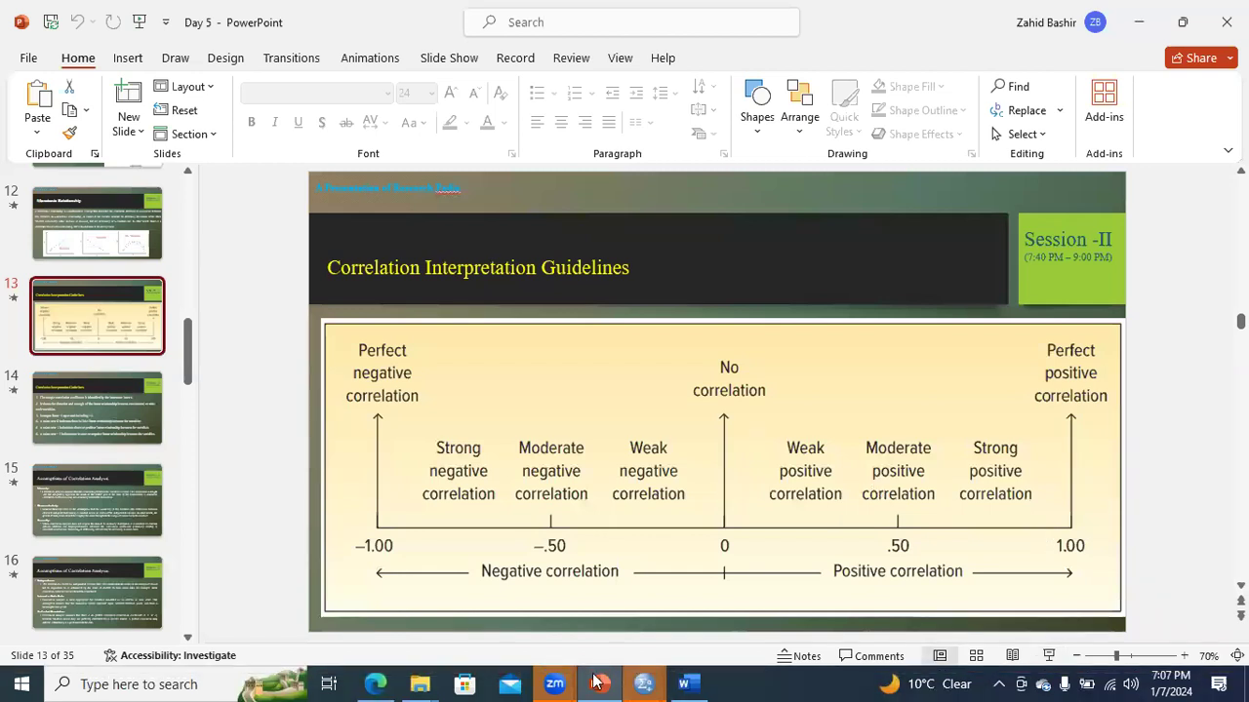
{"action": "left_click", "coordinate": [597, 682]}
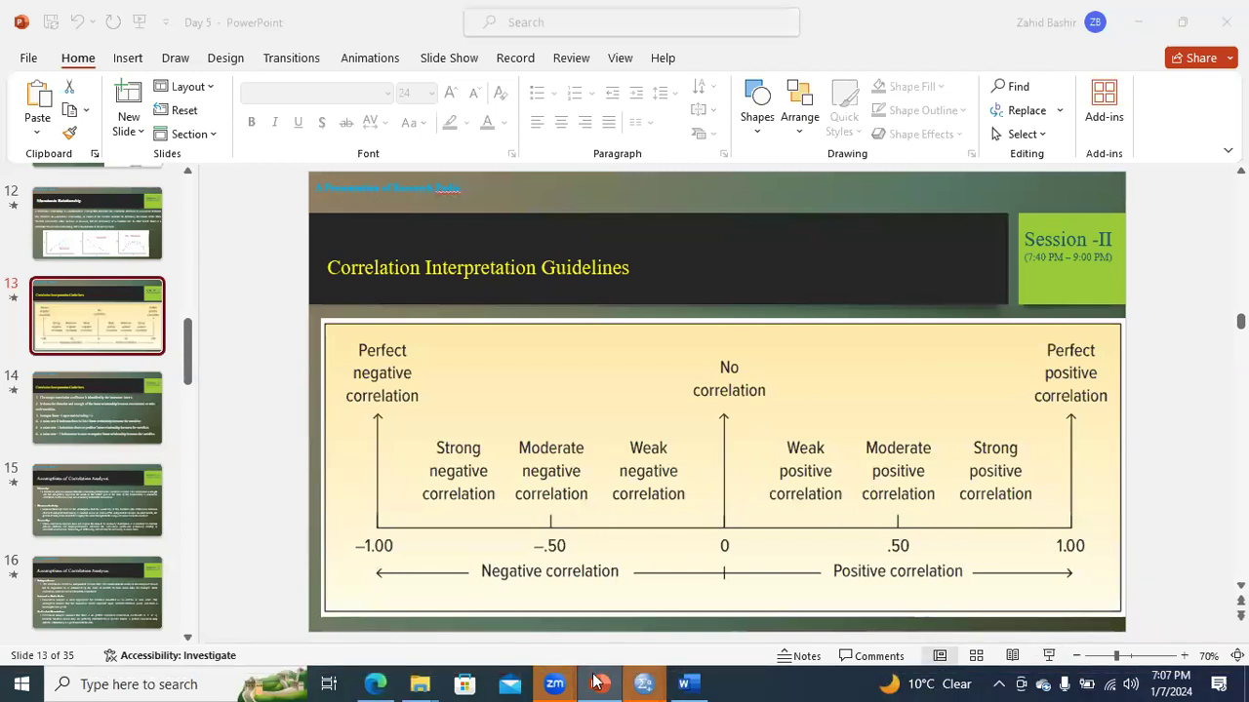